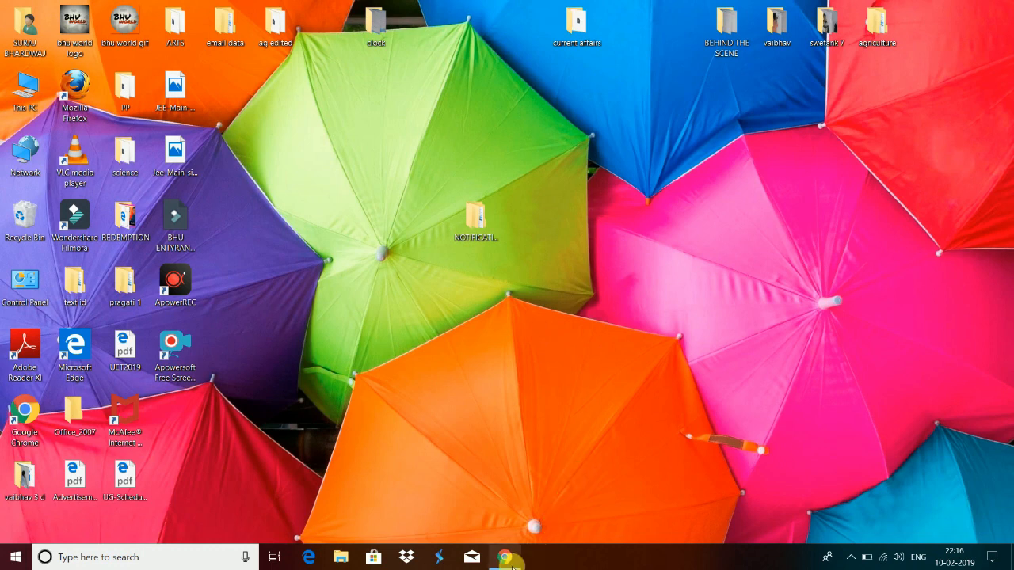
Restore the Banaras Hindu University Chrome window from its taskbar preview to full screen.
{"action": "mouse_move", "coordinate": [512, 564]}
{"action": "left_click", "coordinate": [498, 513]}
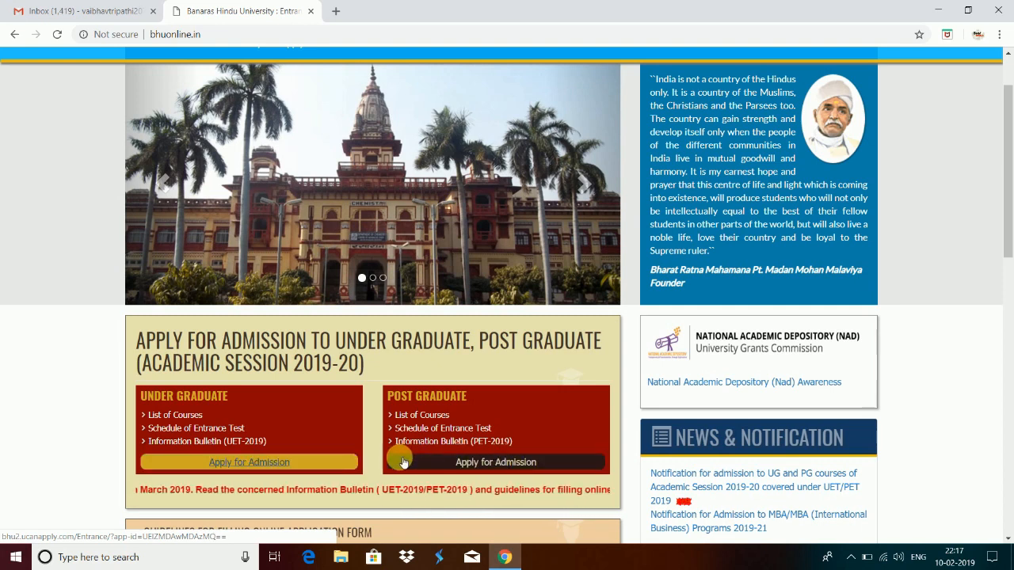
Choose Under Graduate 'Apply for Admission', then 'Register Yourself' to open the sign-up form.
{"action": "left_click", "coordinate": [252, 464]}
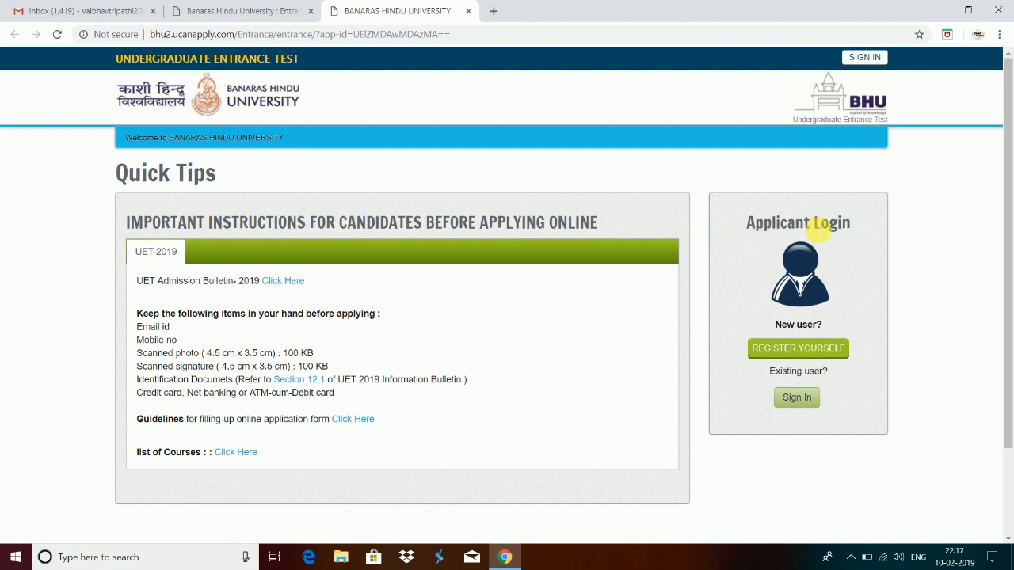
{"action": "left_click", "coordinate": [782, 348]}
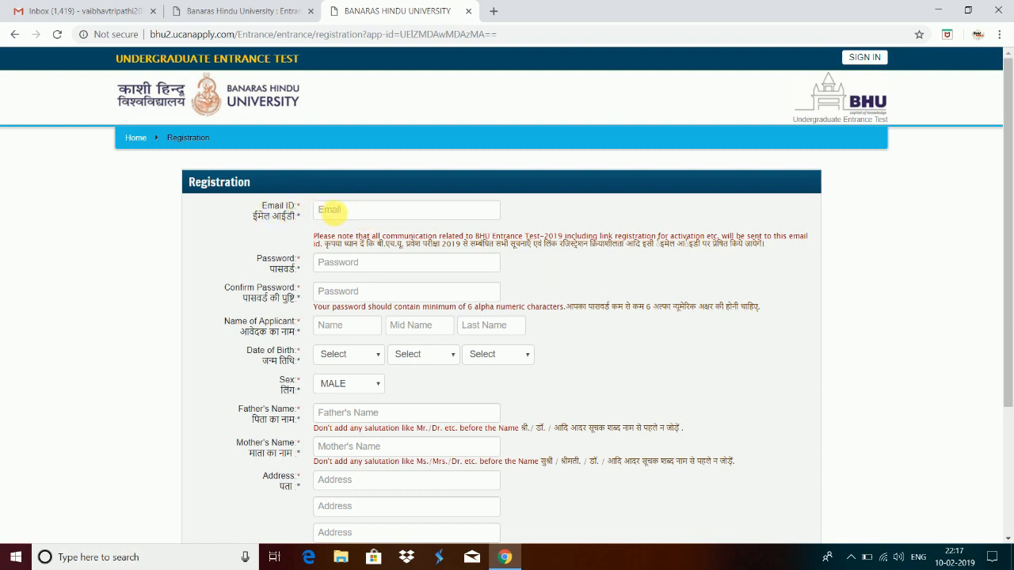
Enter the applicant's e-mail address and the same password in Password and Confirm Password.
{"action": "left_click", "coordinate": [329, 210]}
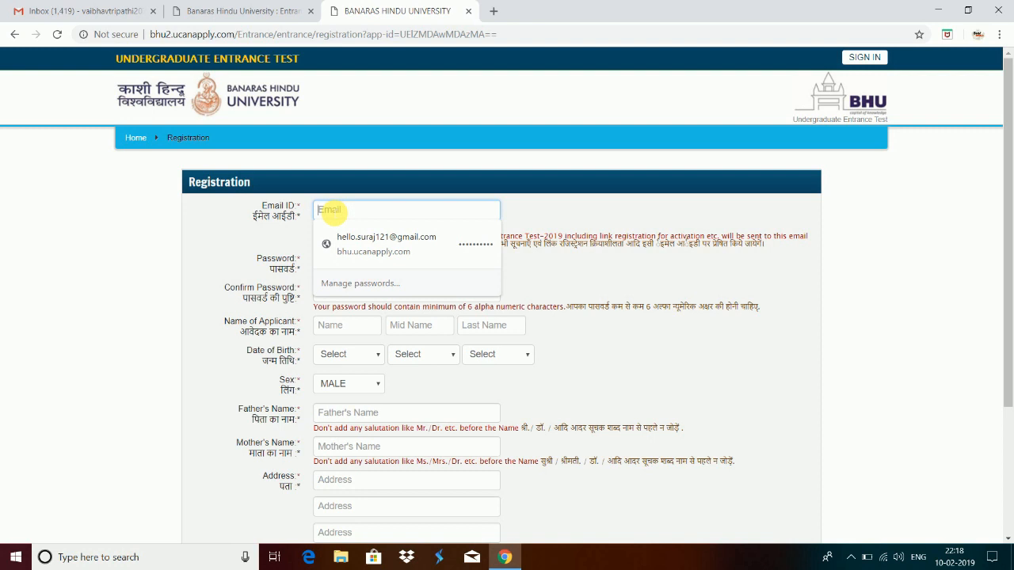
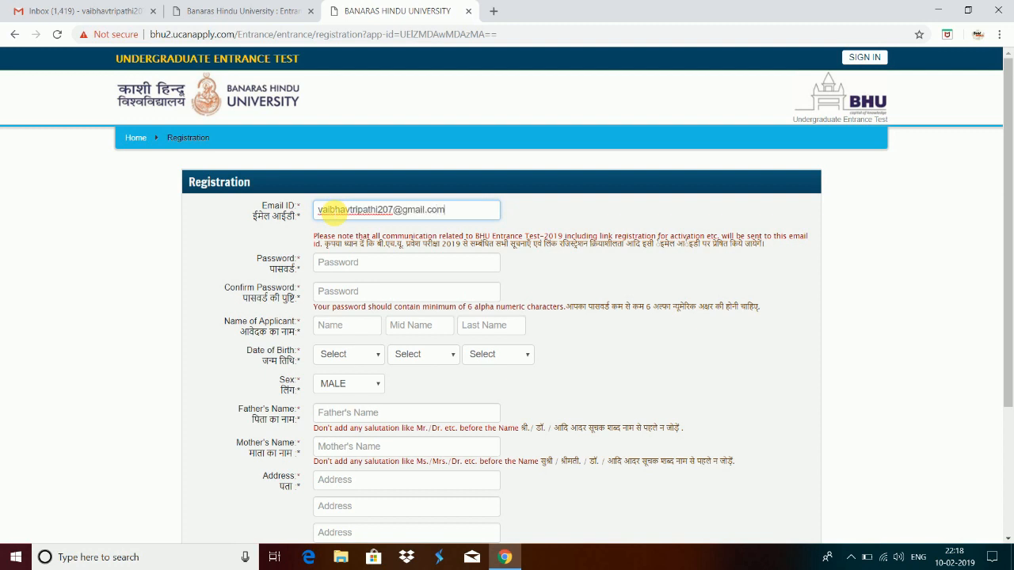
{"action": "left_click", "coordinate": [379, 262]}
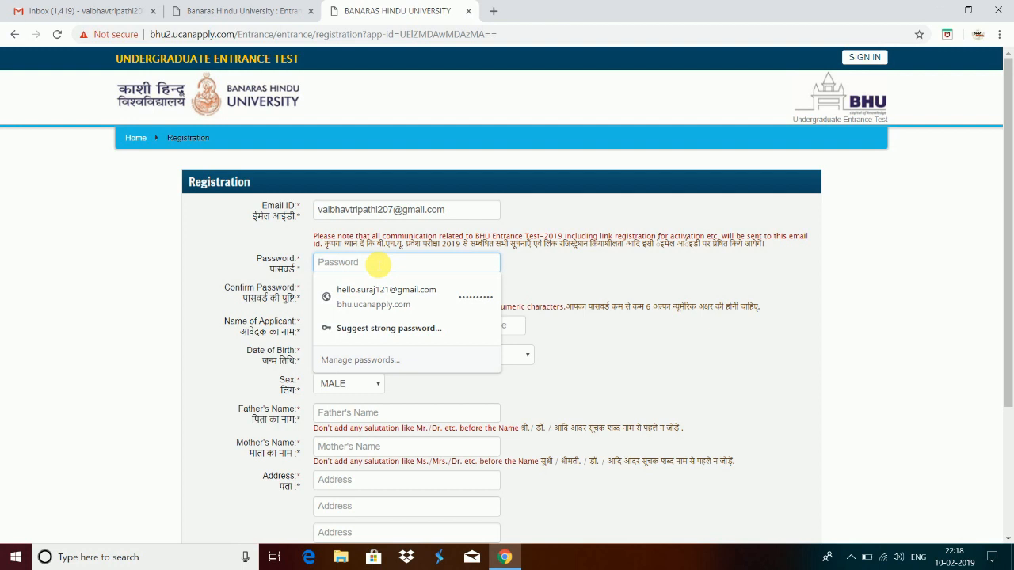
{"action": "type", "text": "•••••••"}
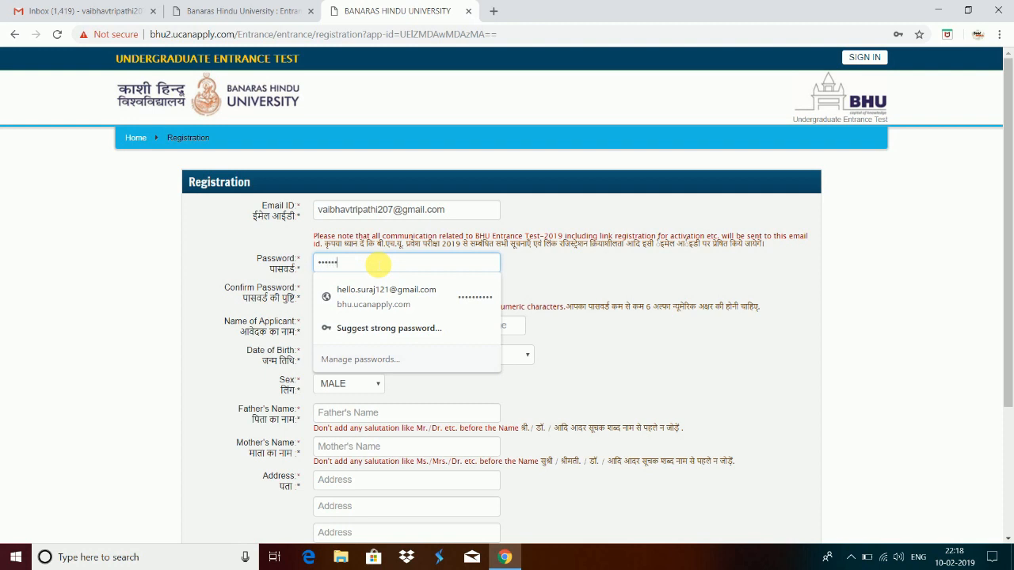
{"action": "type", "text": "•••"}
{"action": "left_click", "coordinate": [558, 278]}
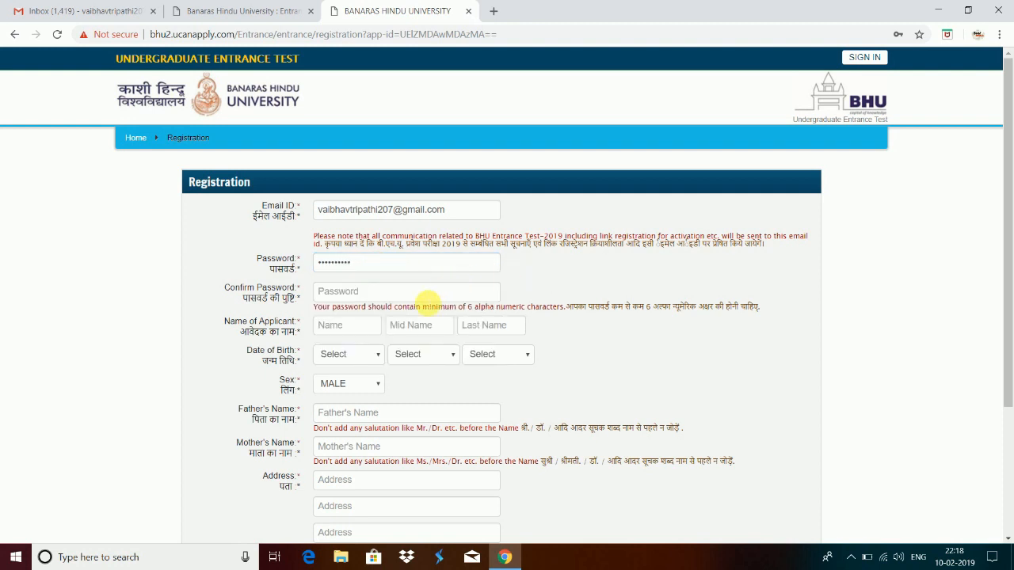
{"action": "left_click", "coordinate": [428, 298]}
{"action": "type", "text": "••••"}
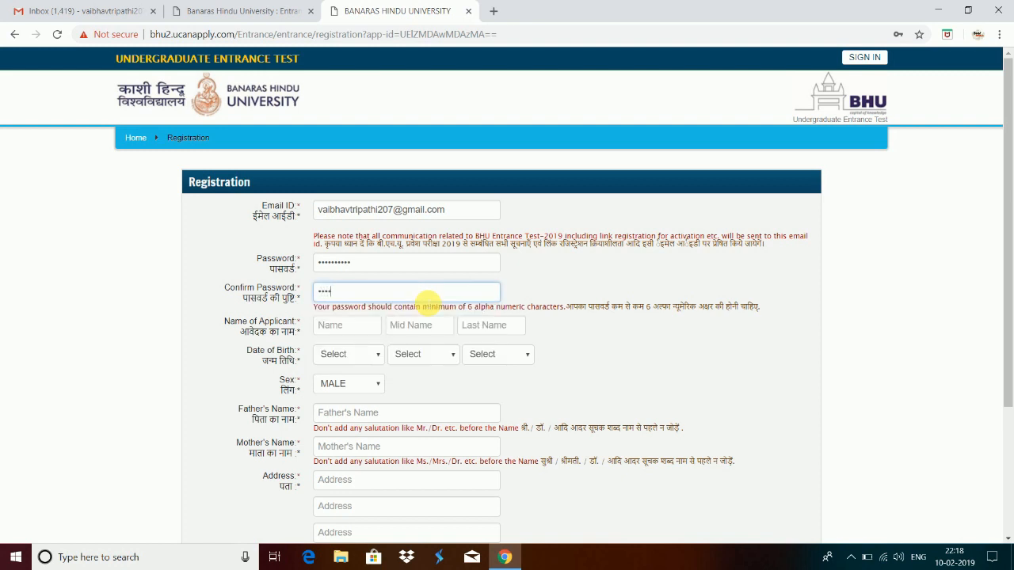
{"action": "type", "text": "•••"}
{"action": "key", "text": "BackSpace"}
{"action": "key", "text": "BackSpace"}
{"action": "key", "text": "BackSpace"}
{"action": "key", "text": "BackSpace"}
{"action": "key", "text": "BackSpace"}
{"action": "key", "text": "BackSpace"}
{"action": "type", "text": "••••••••••"}
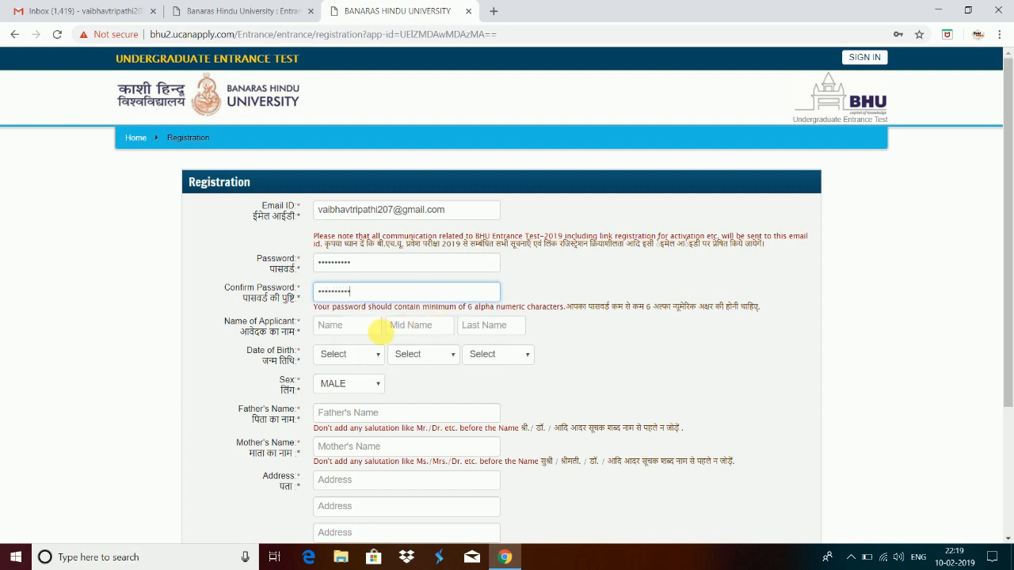
{"action": "left_click", "coordinate": [366, 329]}
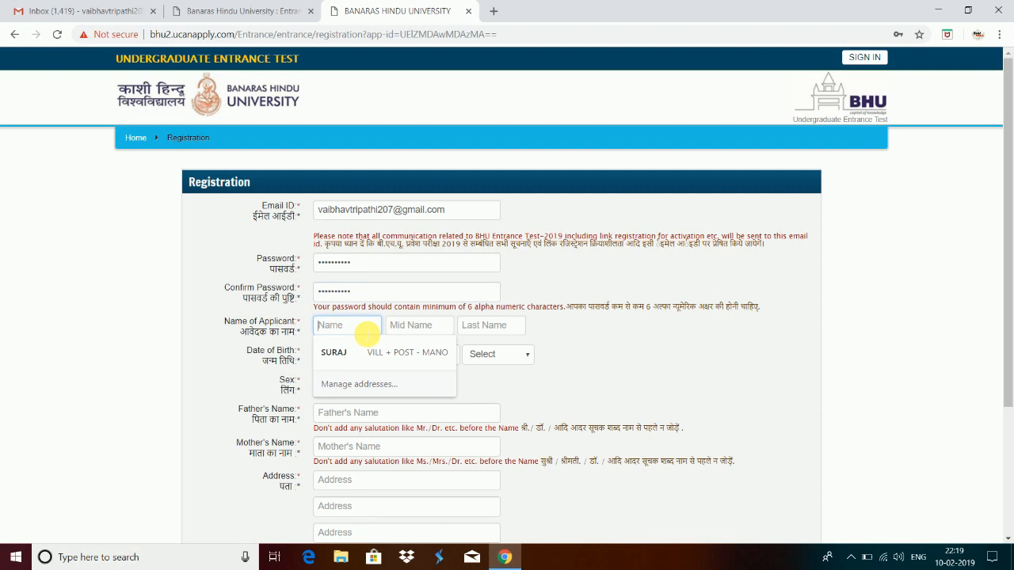
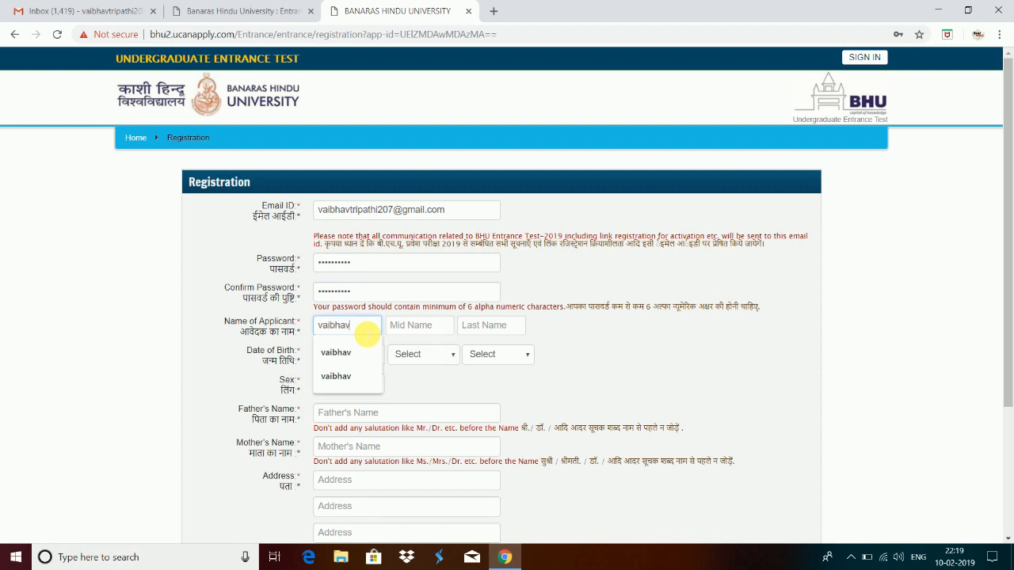
{"action": "left_click", "coordinate": [502, 330]}
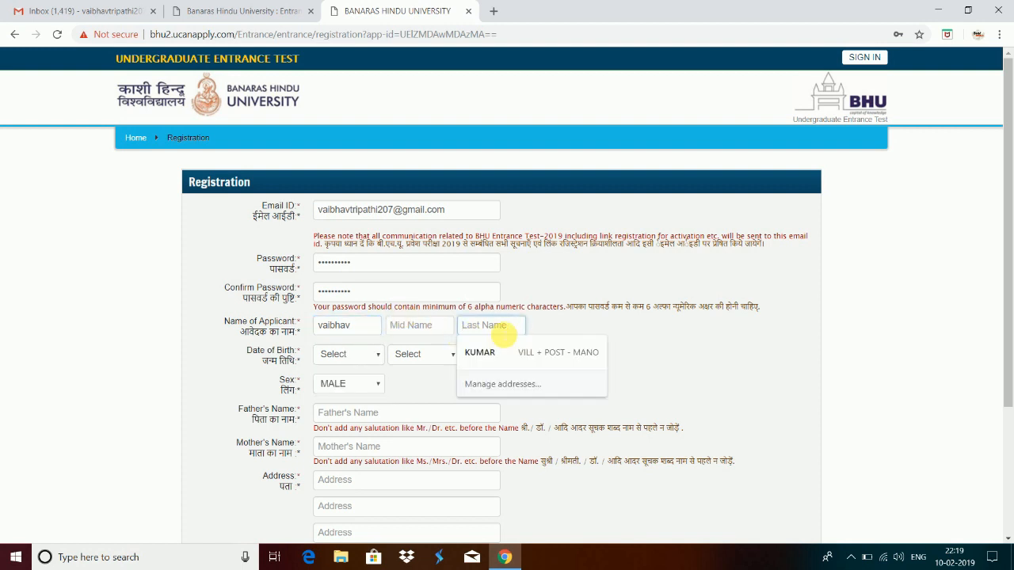
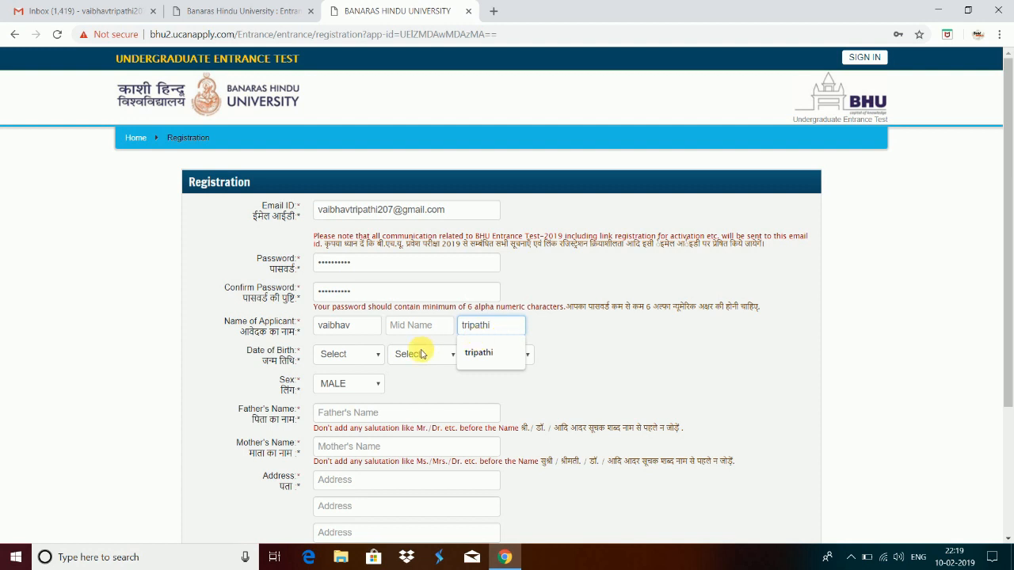
{"action": "left_click", "coordinate": [357, 358]}
{"action": "scroll", "coordinate": [357, 288], "scroll_direction": "down", "scroll_amount": 1}
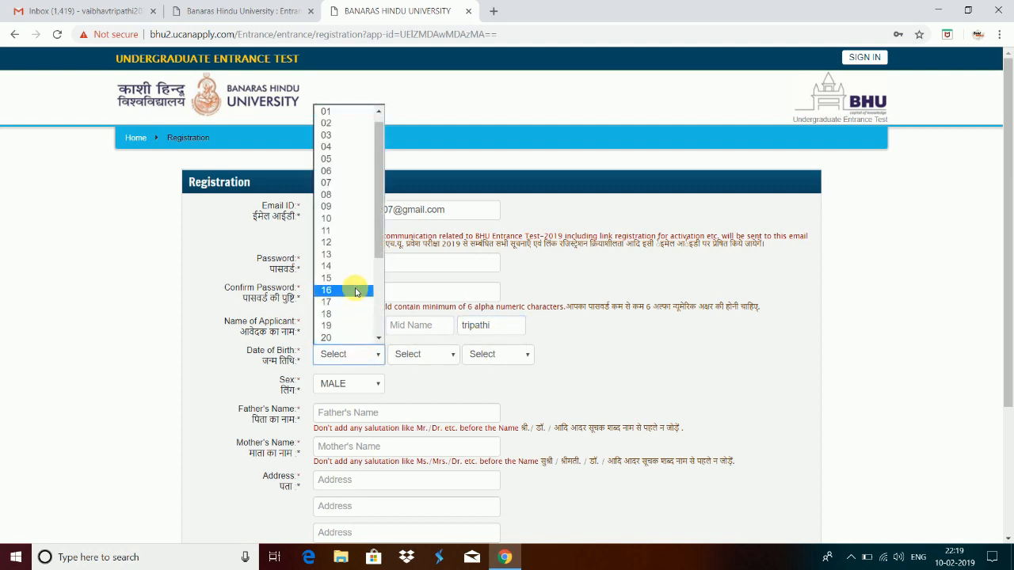
{"action": "left_click", "coordinate": [352, 337]}
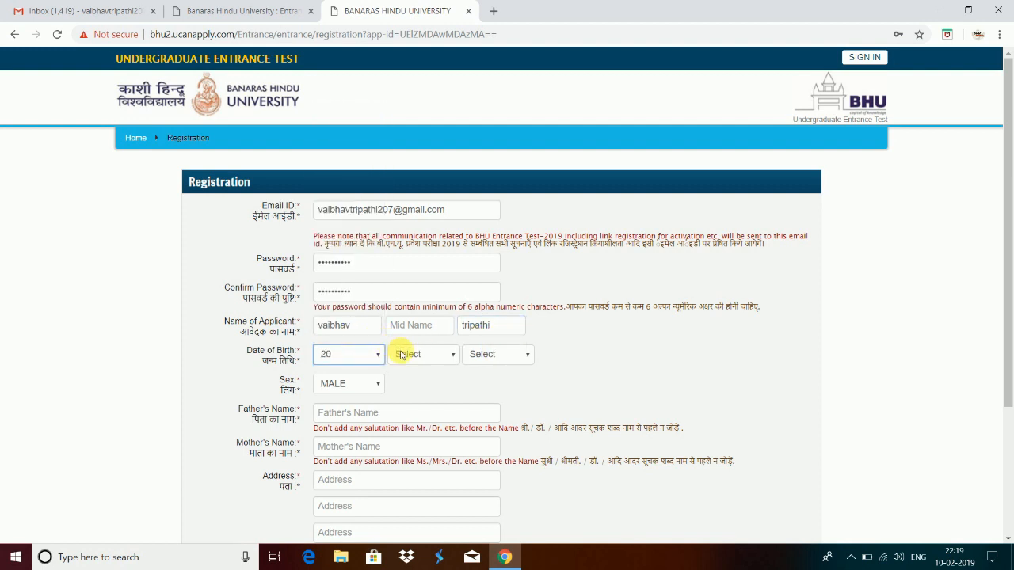
{"action": "left_click", "coordinate": [401, 355]}
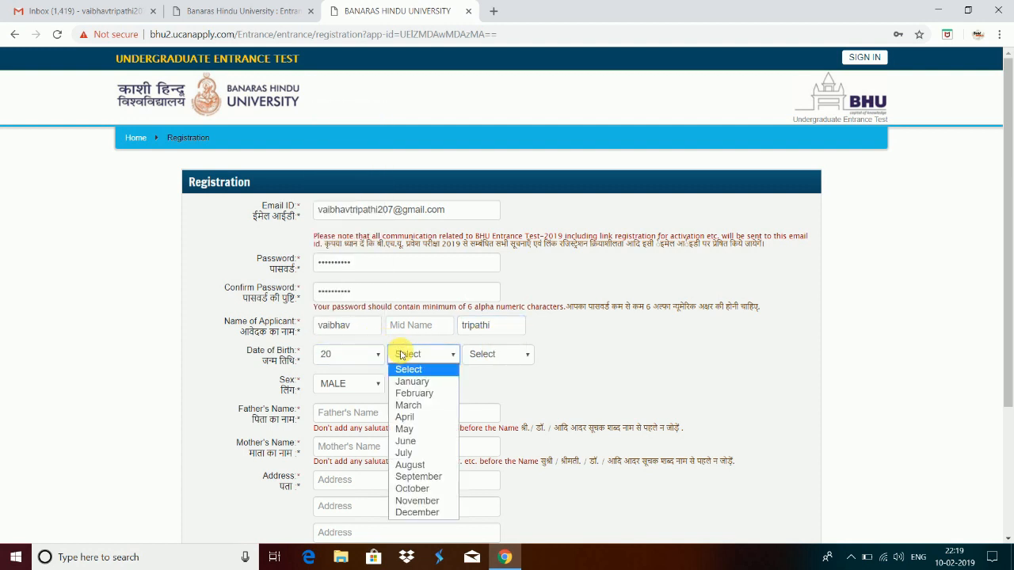
{"action": "left_click", "coordinate": [407, 502]}
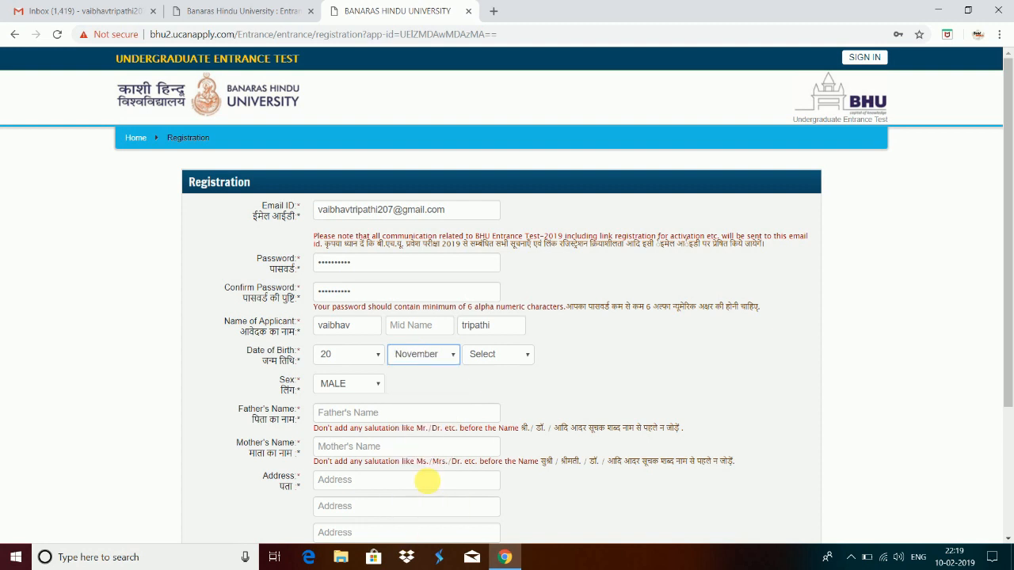
{"action": "left_click", "coordinate": [497, 357]}
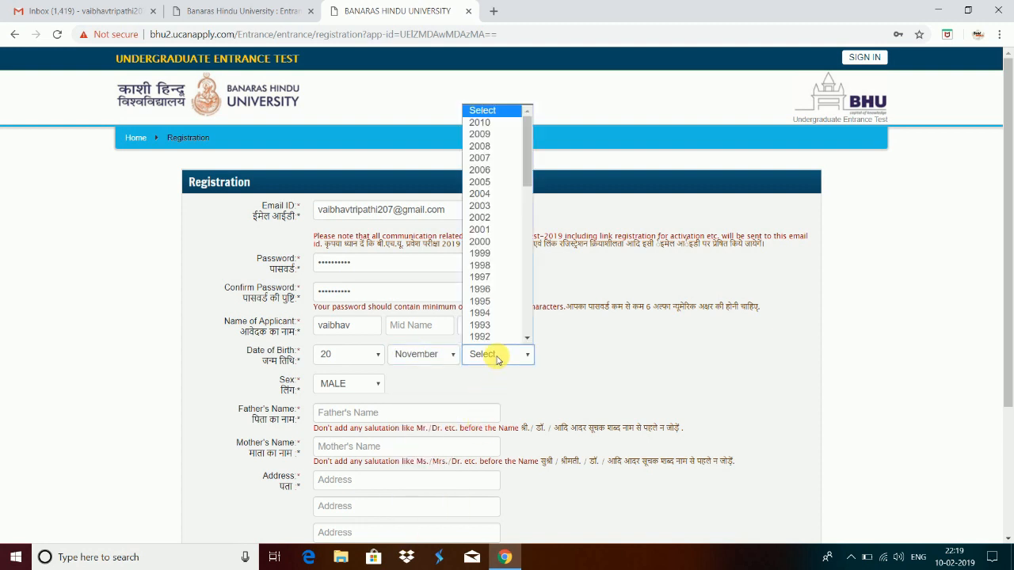
{"action": "left_click", "coordinate": [501, 241]}
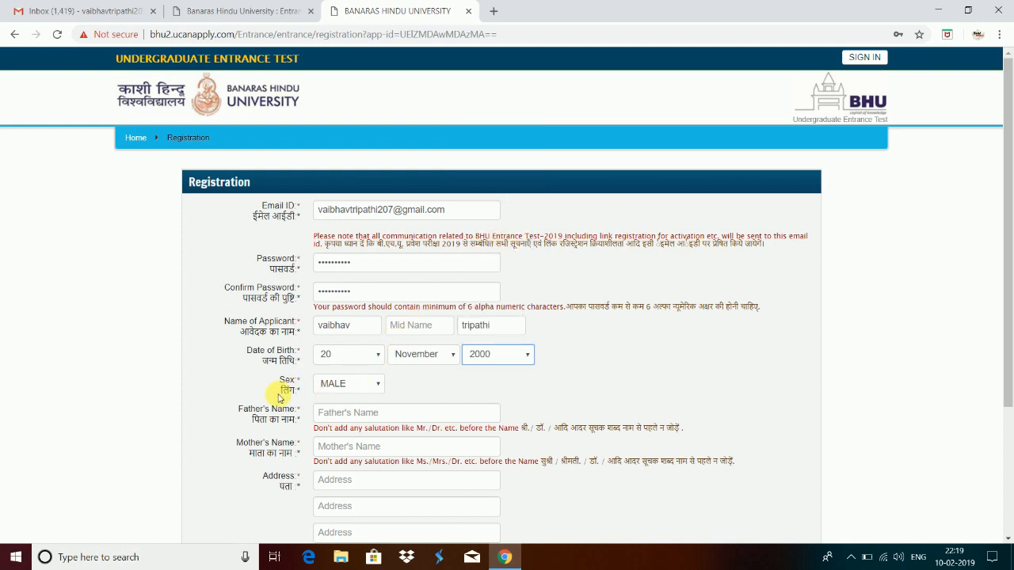
Fill the father's name, mother's name and address from saved autofill suggestions.
{"action": "left_click", "coordinate": [369, 412]}
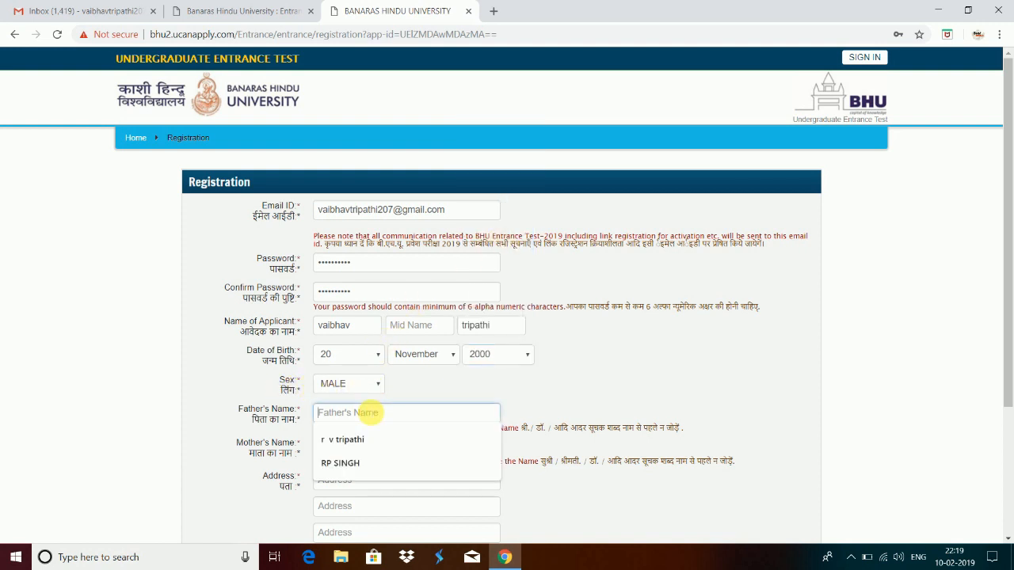
{"action": "left_click", "coordinate": [358, 439]}
{"action": "left_click", "coordinate": [360, 447]}
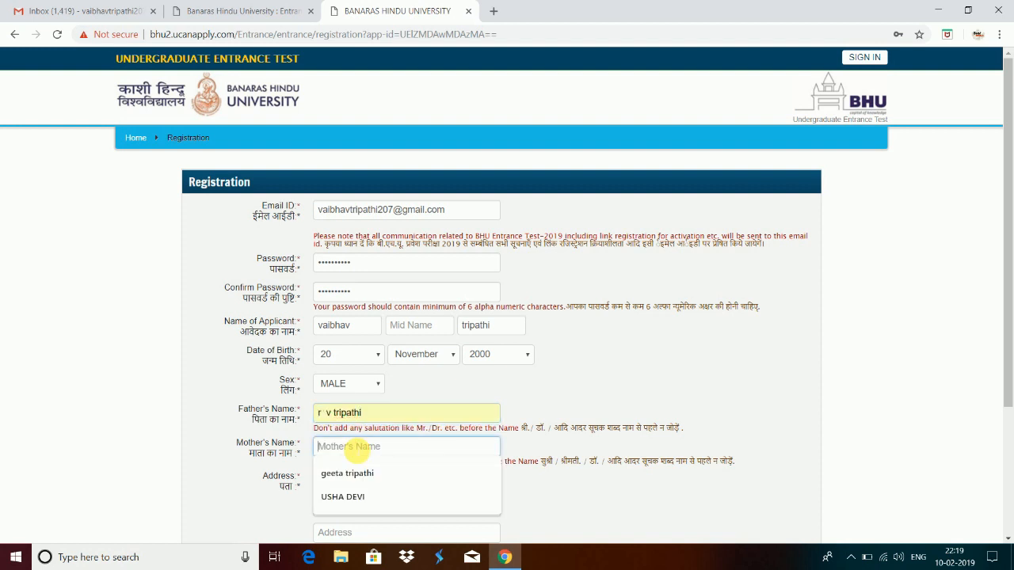
{"action": "left_click", "coordinate": [349, 476]}
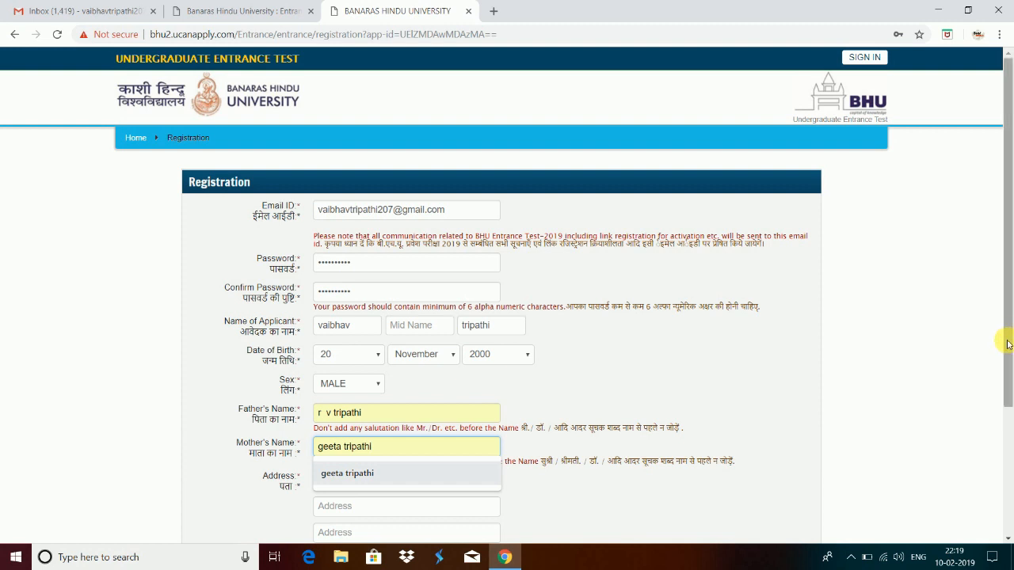
{"action": "left_click_drag", "start_coordinate": [1009, 344], "coordinate": [1009, 406]}
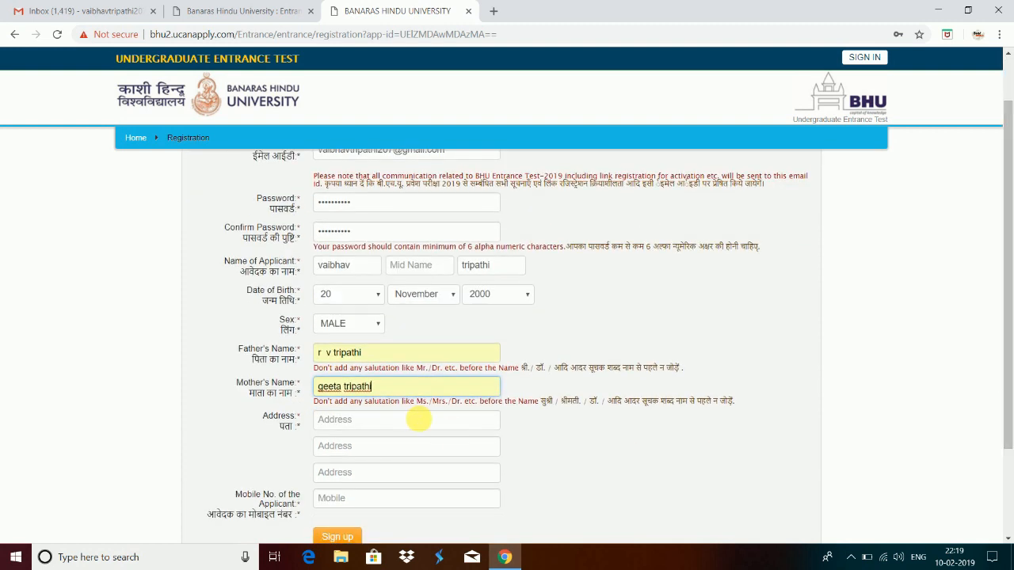
{"action": "left_click", "coordinate": [404, 421]}
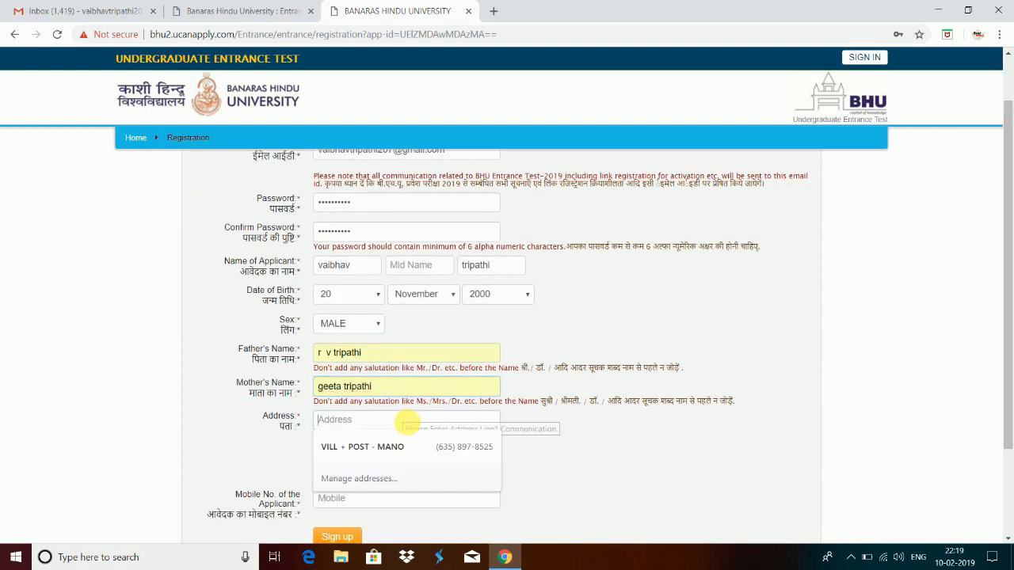
{"action": "left_click", "coordinate": [361, 447]}
Replace the prefilled mobile number with the applicant's number and sign up.
{"action": "left_click", "coordinate": [379, 500]}
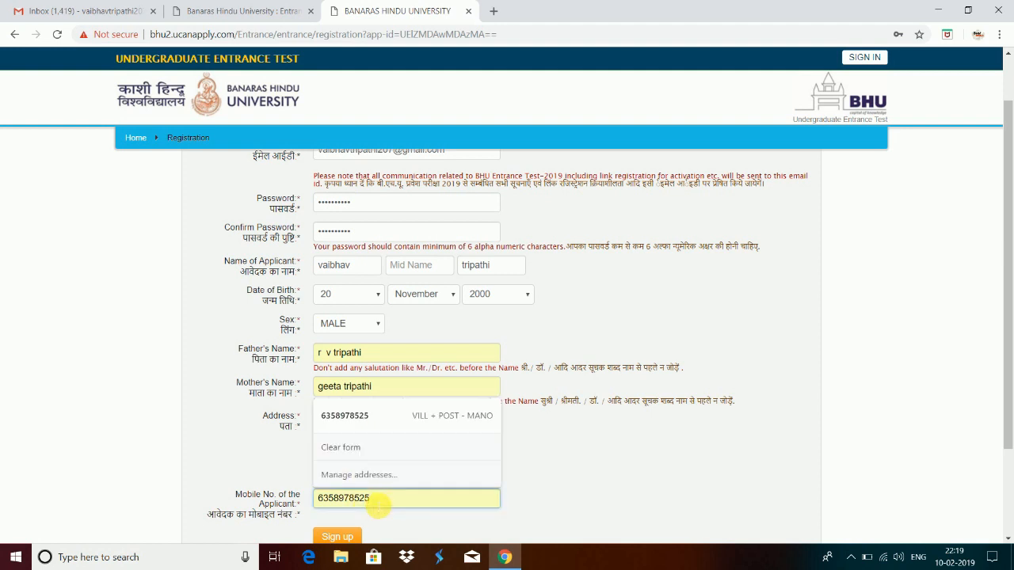
{"action": "key", "text": "BackSpace"}
{"action": "key", "text": "BackSpace"}
{"action": "key", "text": "BackSpace"}
{"action": "key", "text": "BackSpace"}
{"action": "key", "text": "BackSpace"}
{"action": "key", "text": "BackSpace"}
{"action": "key", "text": "BackSpace"}
{"action": "key", "text": "BackSpace"}
{"action": "key", "text": "BackSpace"}
{"action": "key", "text": "BackSpace"}
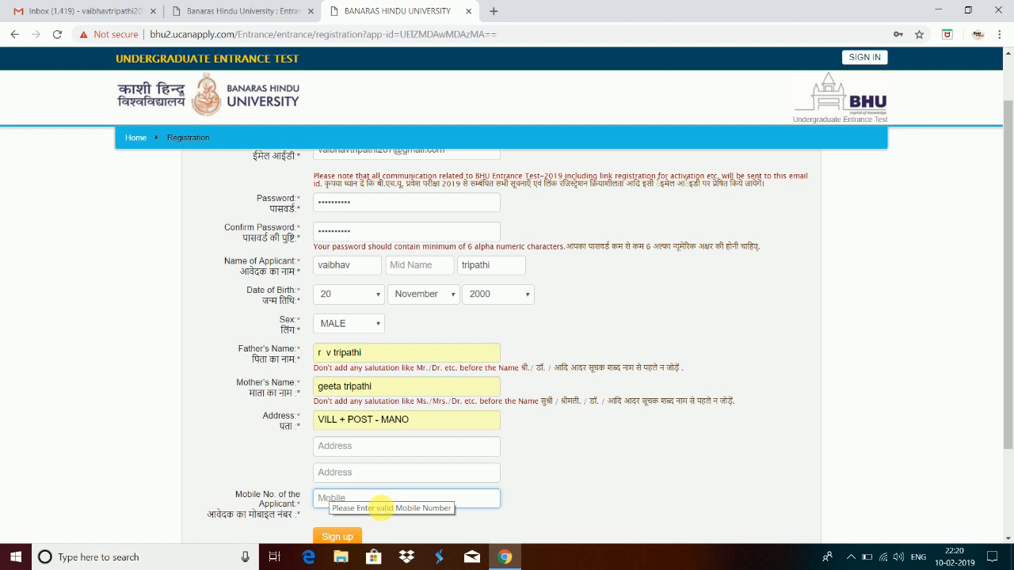
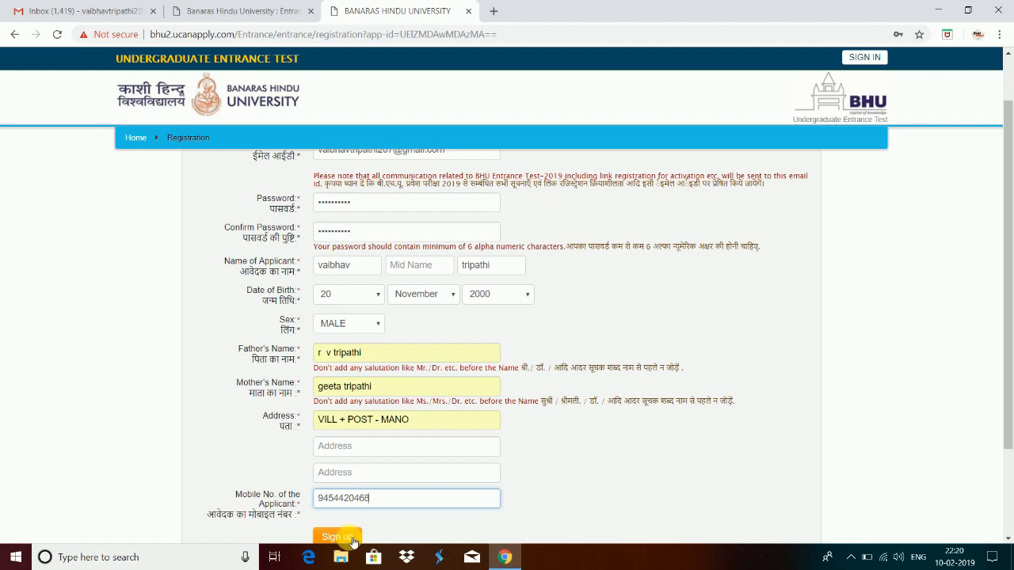
{"action": "left_click", "coordinate": [339, 538]}
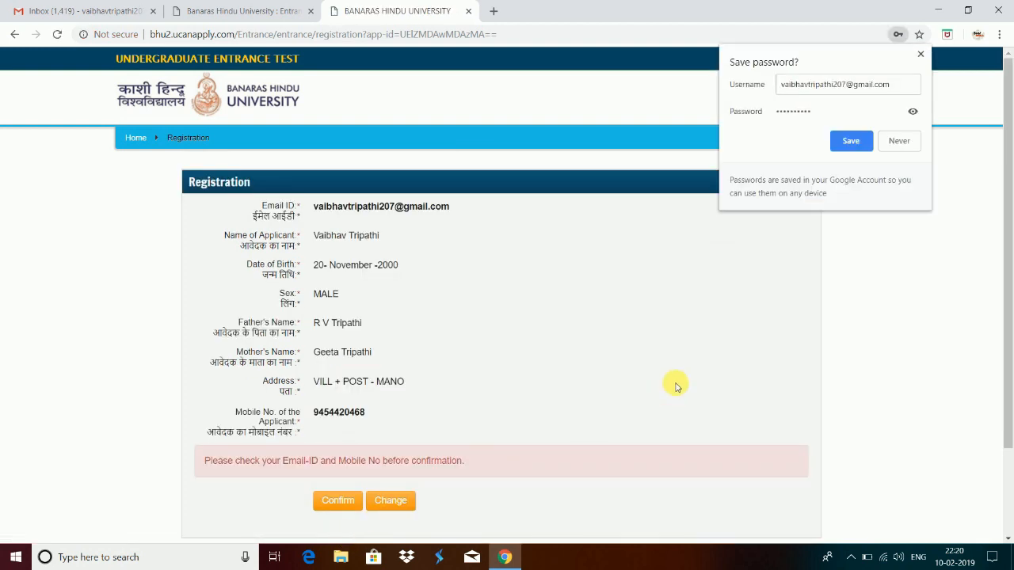
Save the login password in the browser, confirm the reviewed details, and switch to Gmail.
{"action": "left_click", "coordinate": [859, 144]}
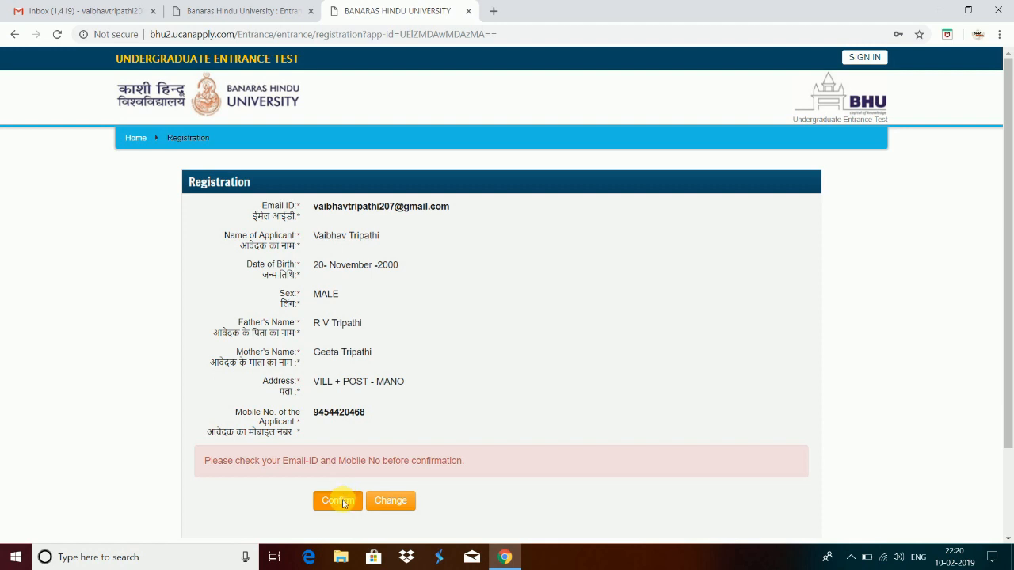
{"action": "left_click", "coordinate": [343, 502]}
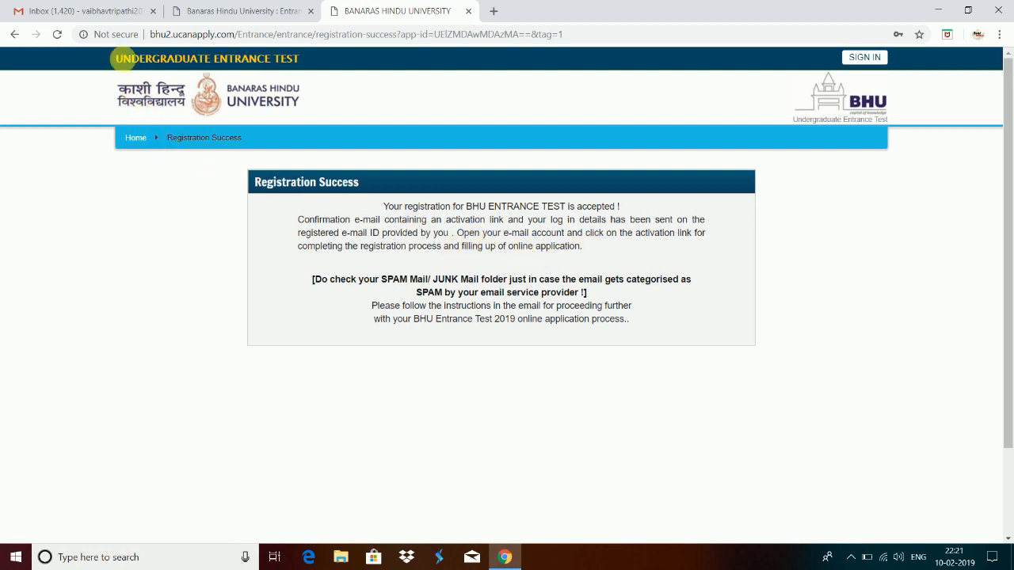
{"action": "left_click", "coordinate": [108, 6]}
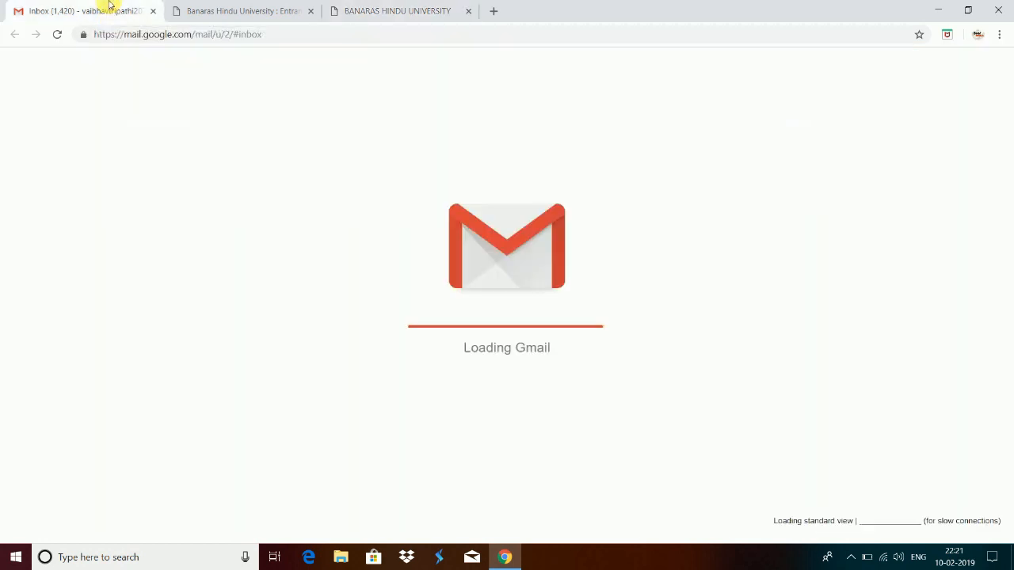
Open the 'Activate your registration' e-mail, copy the activation code, and follow its link.
{"action": "left_click", "coordinate": [238, 146]}
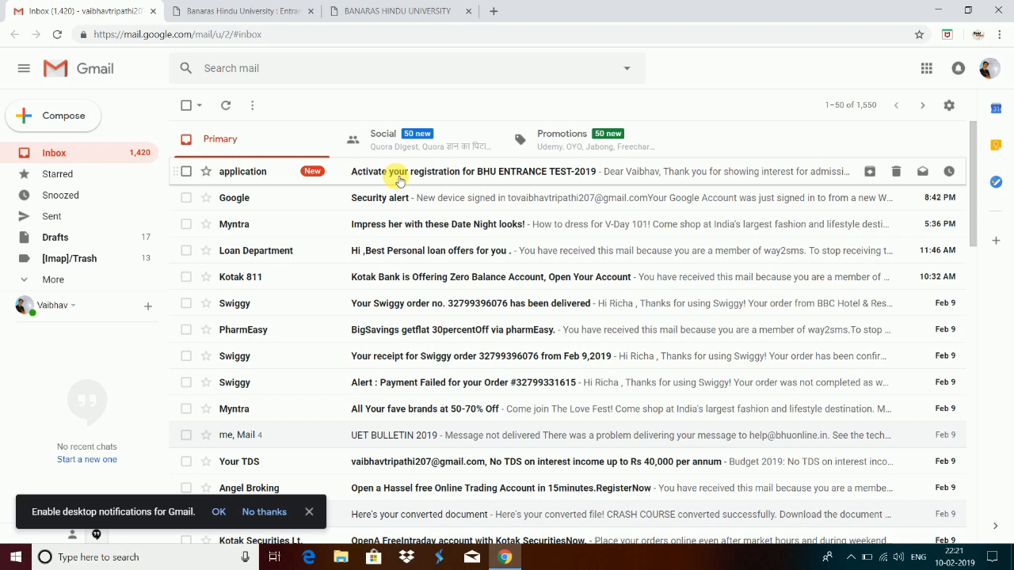
{"action": "left_click", "coordinate": [399, 181]}
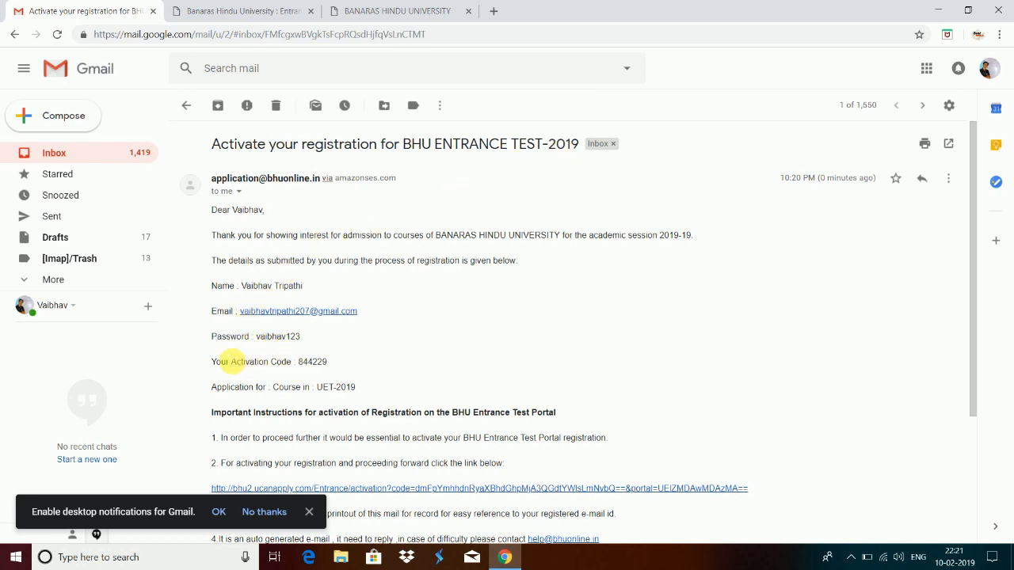
{"action": "double_click", "coordinate": [310, 361]}
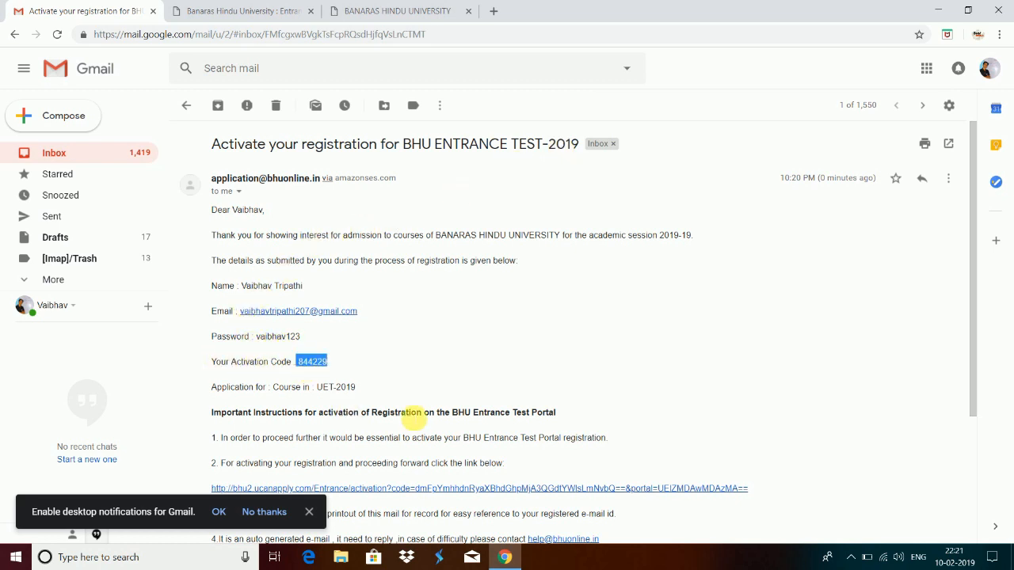
{"action": "scroll", "coordinate": [973, 453], "scroll_direction": "down", "scroll_amount": 3}
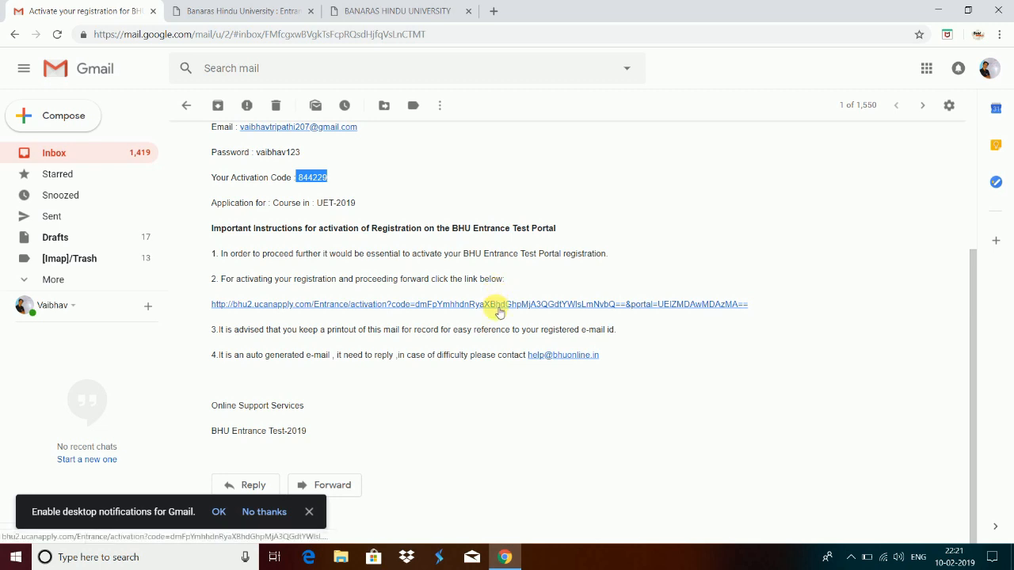
{"action": "left_click", "coordinate": [494, 304]}
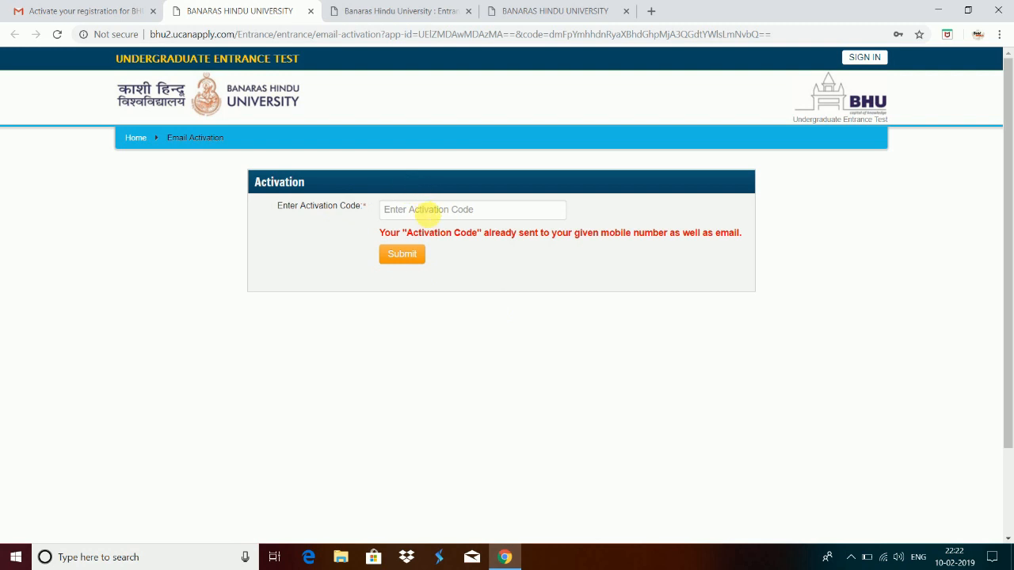
Enter the emailed activation code, verify it against the Gmail message, and submit it.
{"action": "left_click", "coordinate": [410, 229]}
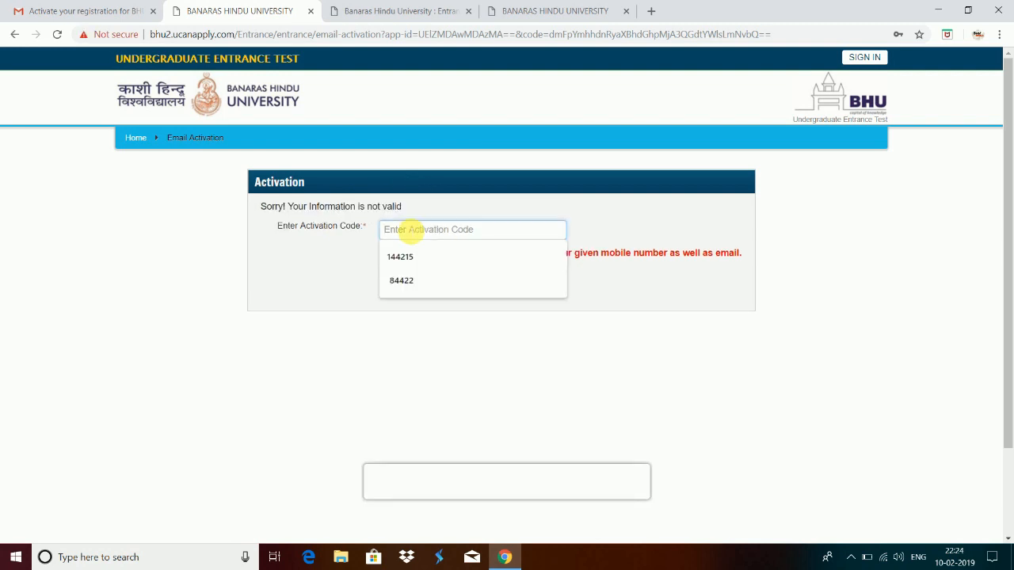
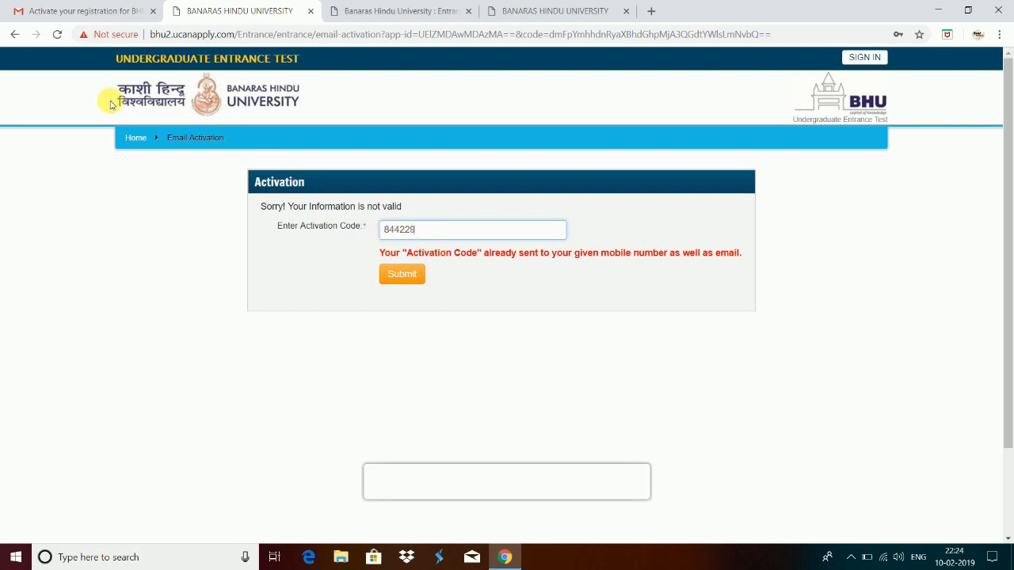
{"action": "left_click", "coordinate": [76, 11]}
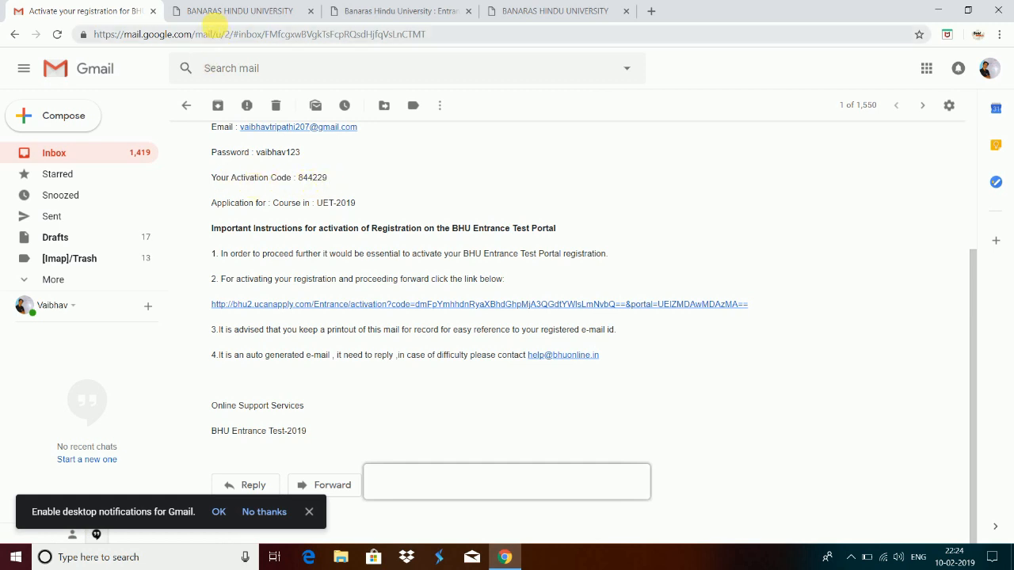
{"action": "left_click", "coordinate": [213, 11]}
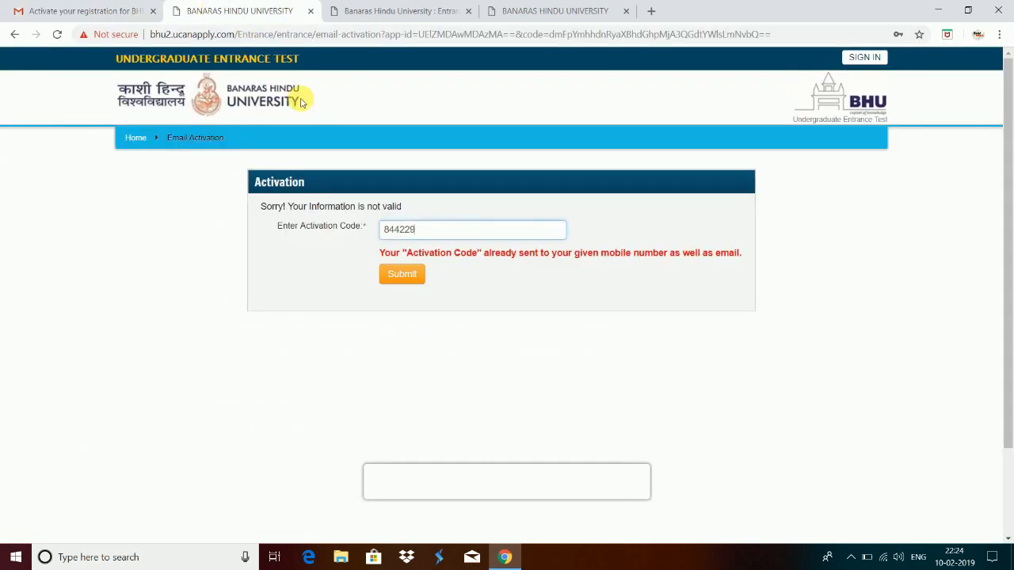
{"action": "left_click", "coordinate": [409, 274]}
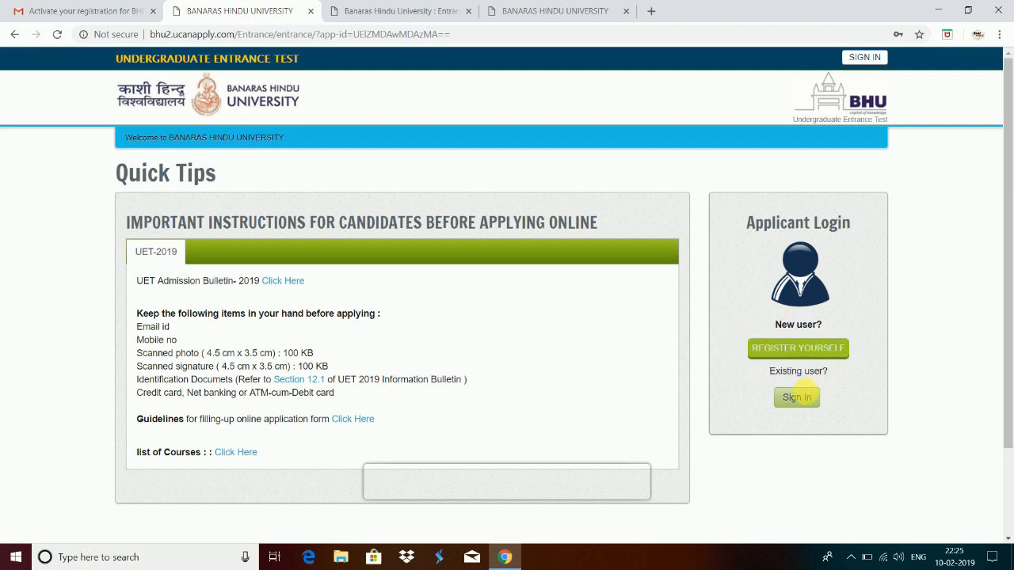
Sign in to the applicant account using the browser's saved login credentials.
{"action": "left_click", "coordinate": [797, 398]}
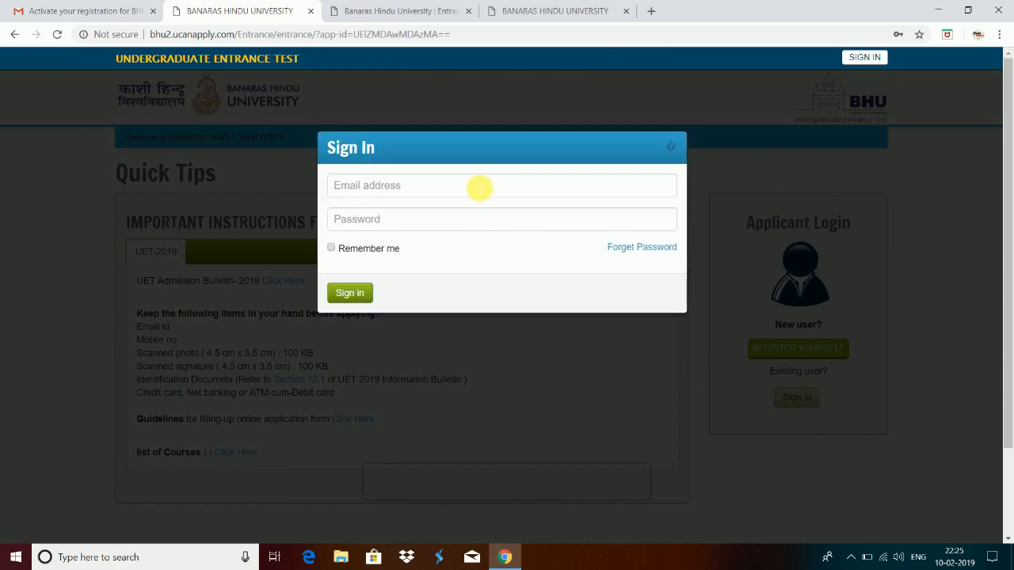
{"action": "left_click", "coordinate": [479, 189]}
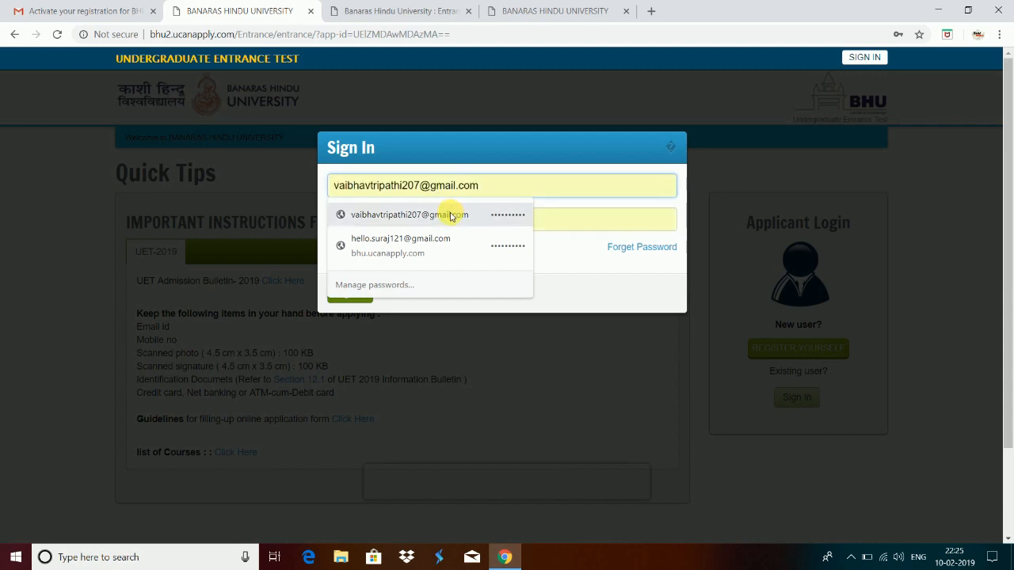
{"action": "left_click", "coordinate": [453, 216]}
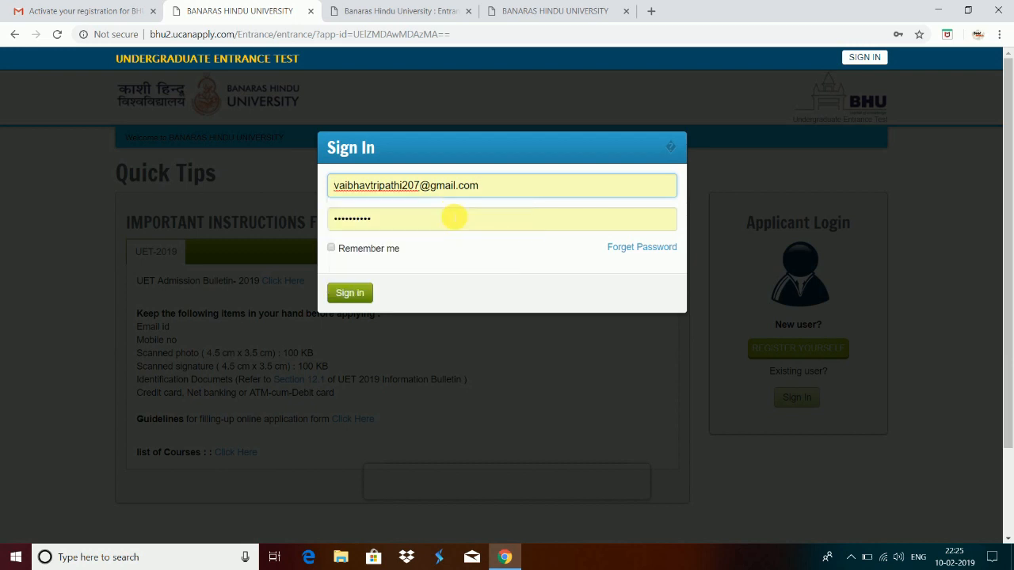
{"action": "left_click", "coordinate": [341, 293]}
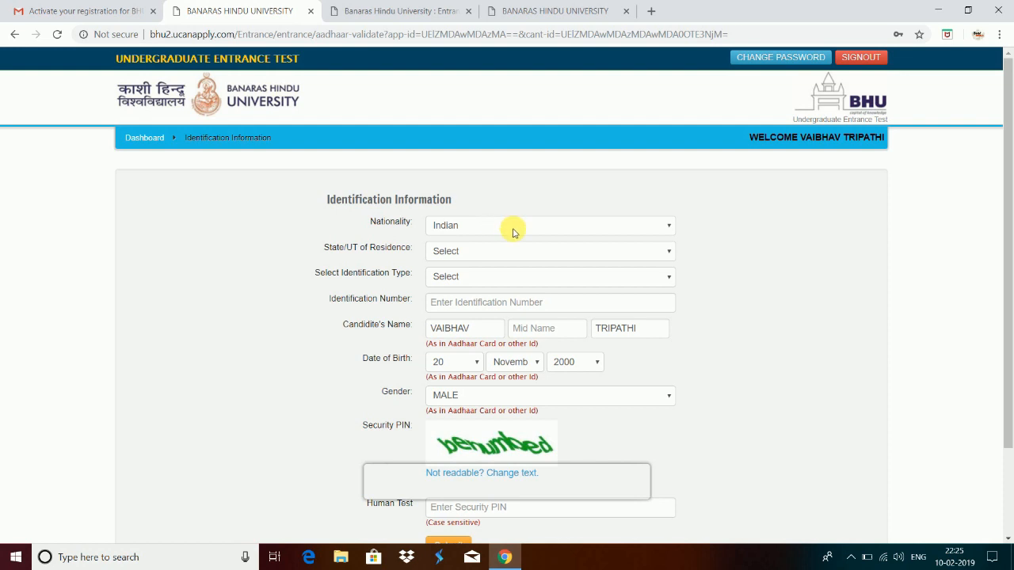
Keep nationality Indian, set state to Uttar Pradesh, and identification type to Aadhaar Card.
{"action": "left_click", "coordinate": [513, 229]}
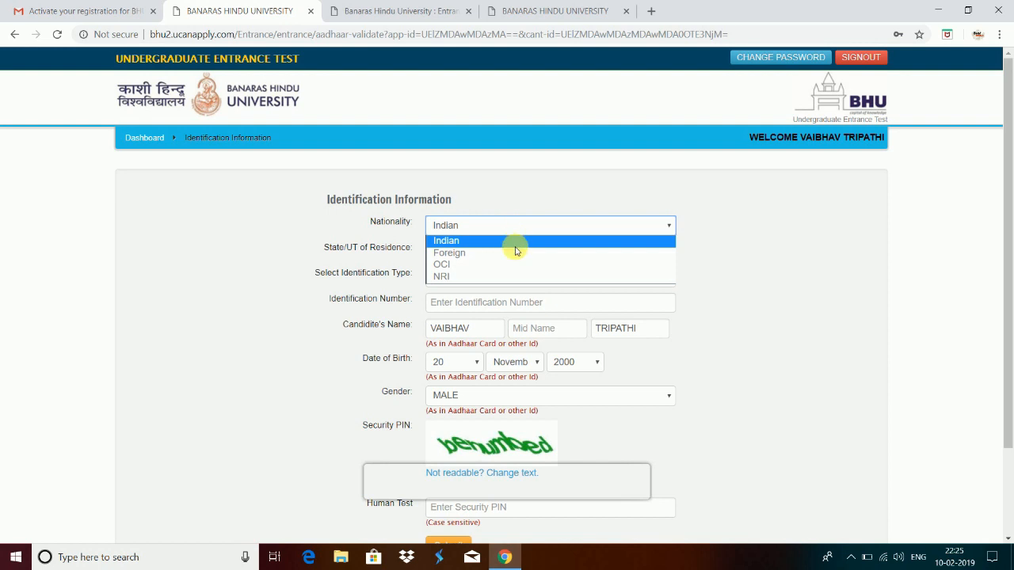
{"action": "left_click", "coordinate": [515, 244]}
{"action": "left_click", "coordinate": [515, 251]}
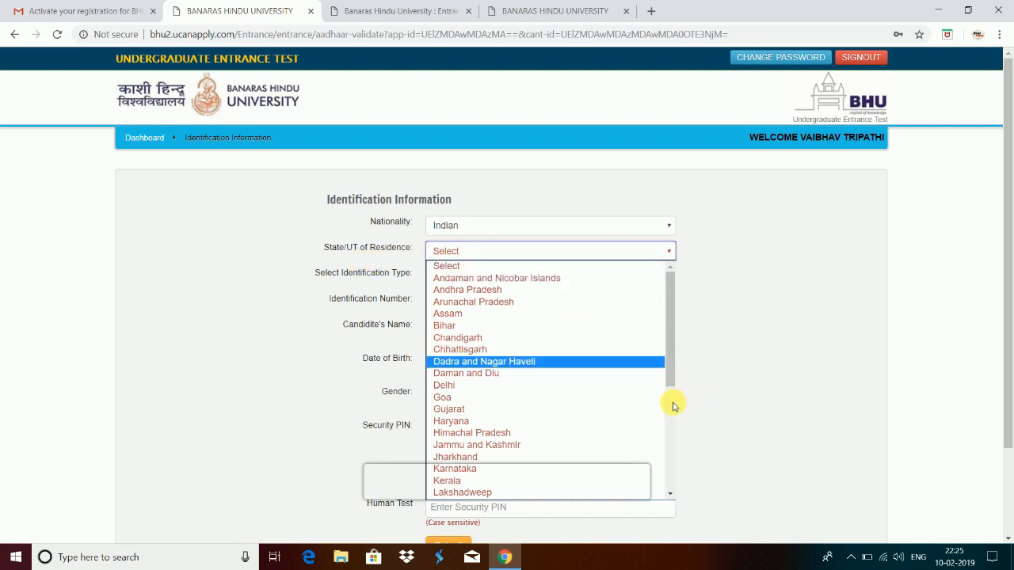
{"action": "scroll", "coordinate": [673, 407], "scroll_direction": "down", "scroll_amount": 3}
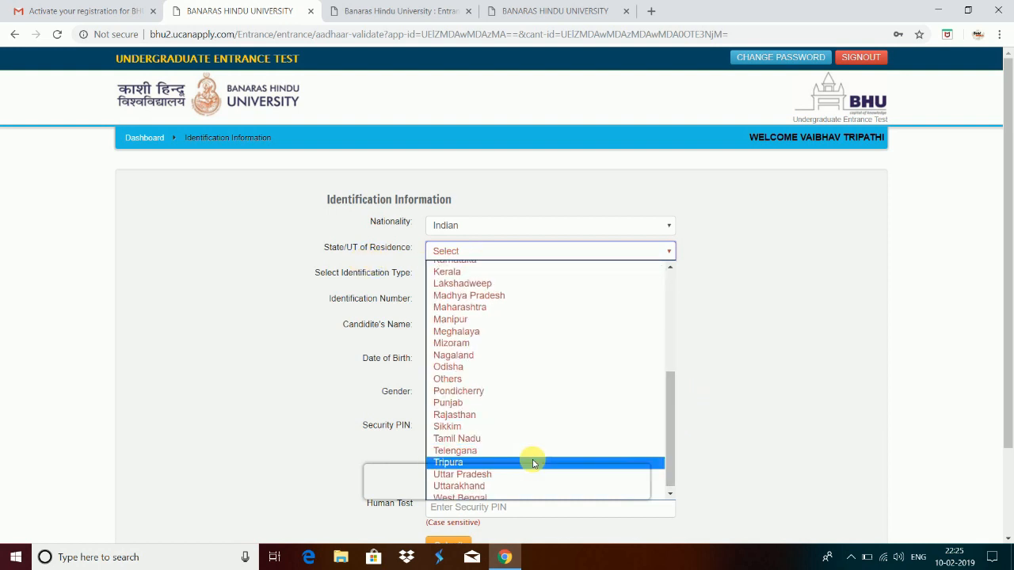
{"action": "left_click", "coordinate": [523, 474]}
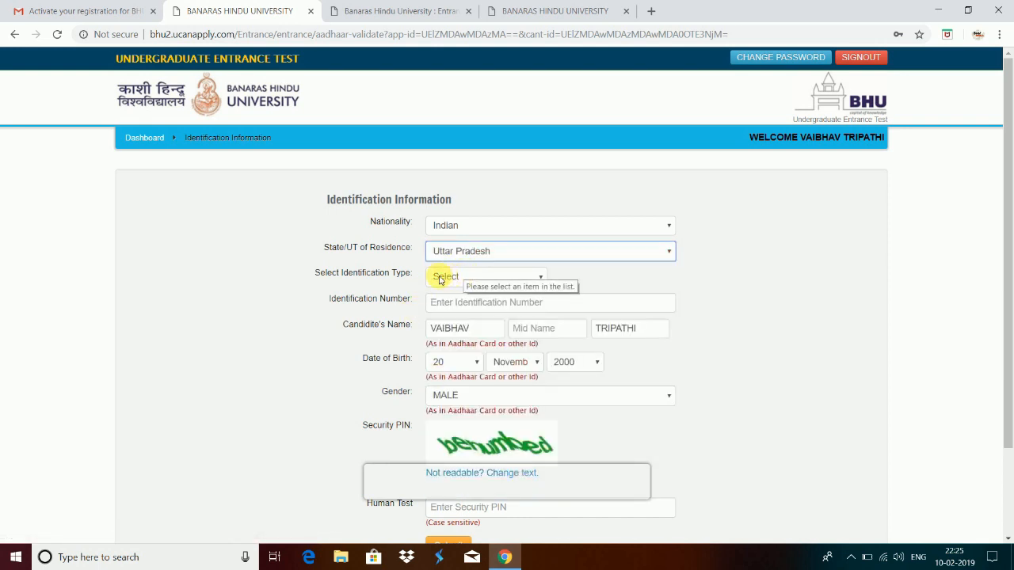
{"action": "left_click", "coordinate": [464, 279]}
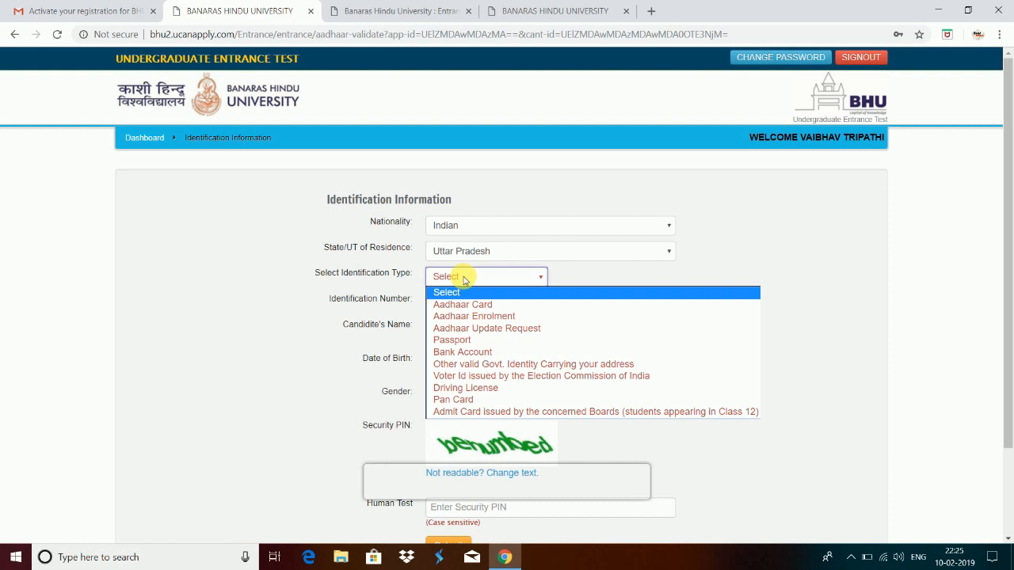
{"action": "key", "text": "Down"}
{"action": "key", "text": "Down"}
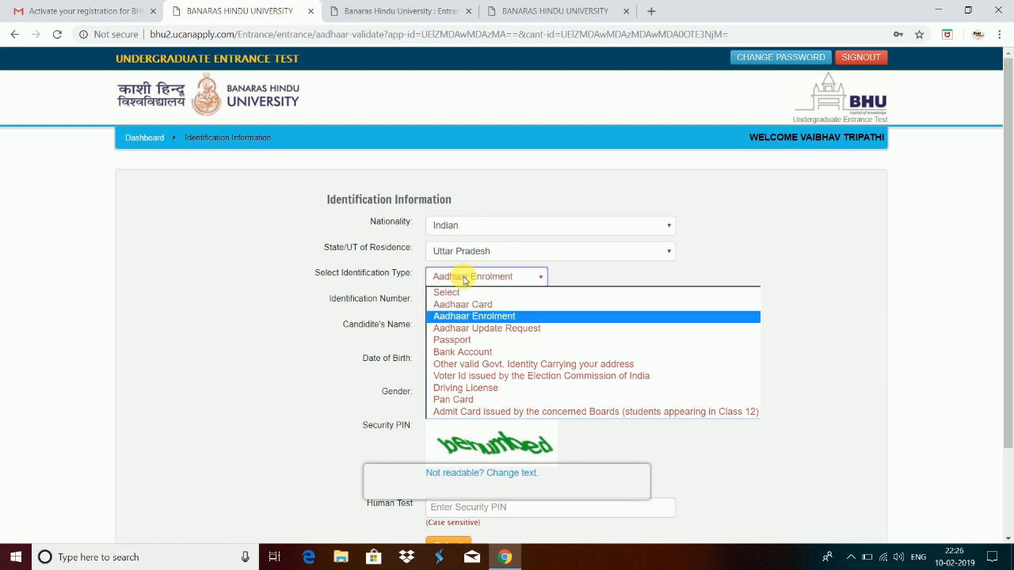
{"action": "key", "text": "Down"}
{"action": "key", "text": "Down"}
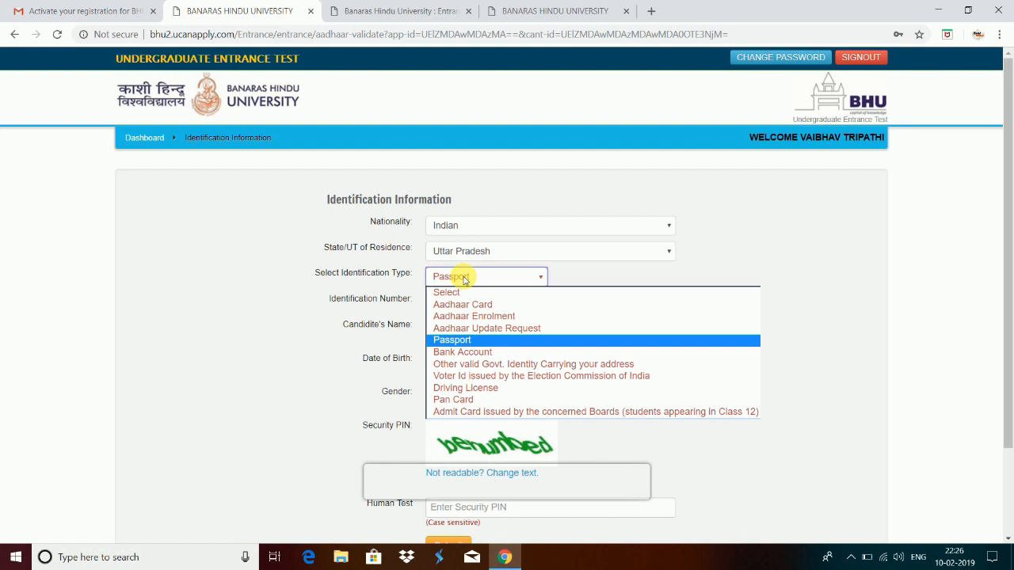
{"action": "left_click", "coordinate": [464, 306]}
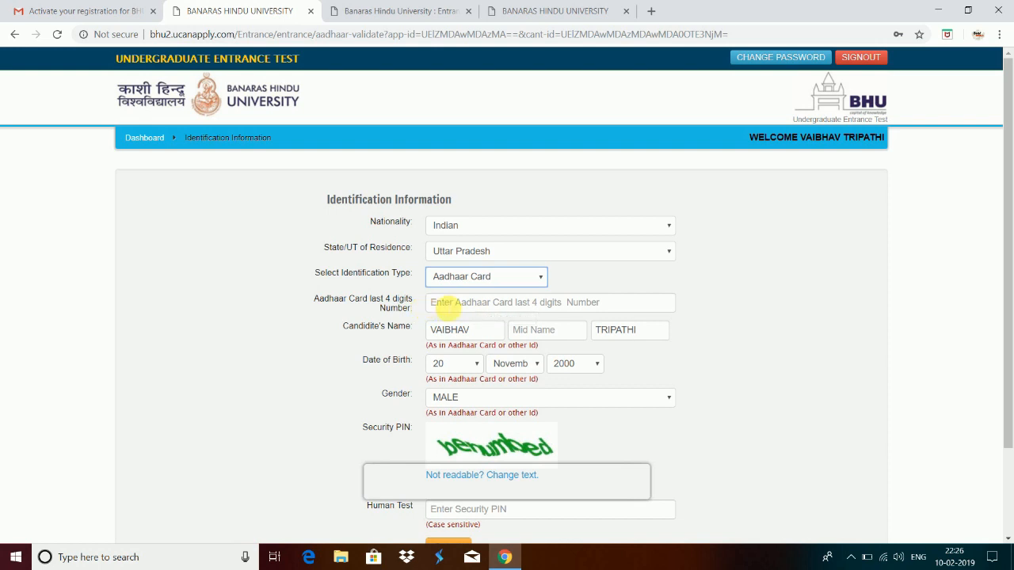
Enter the Aadhaar last four digits and the human-test captcha answer, keeping Aadhaar Card selected.
{"action": "left_click", "coordinate": [445, 307]}
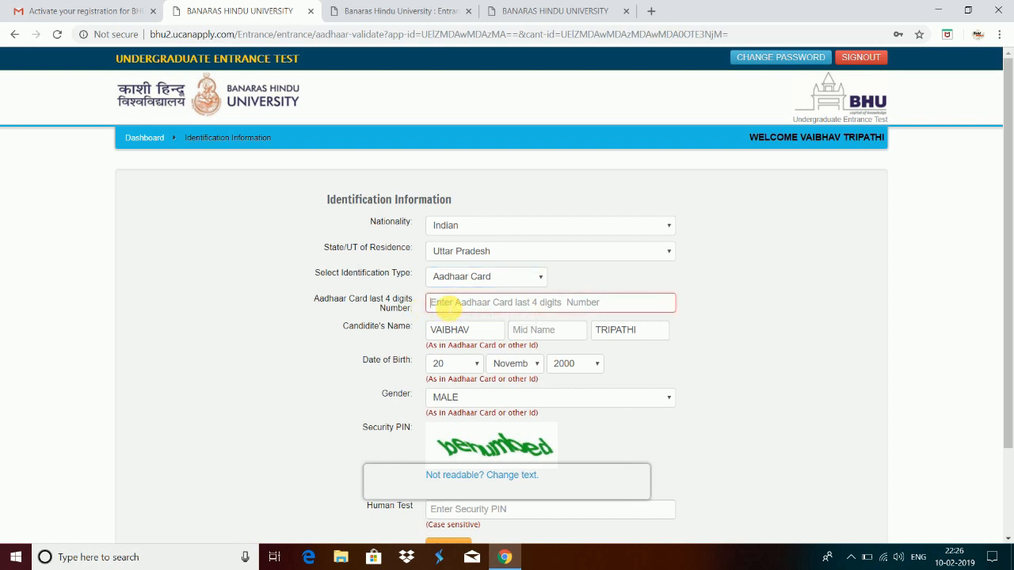
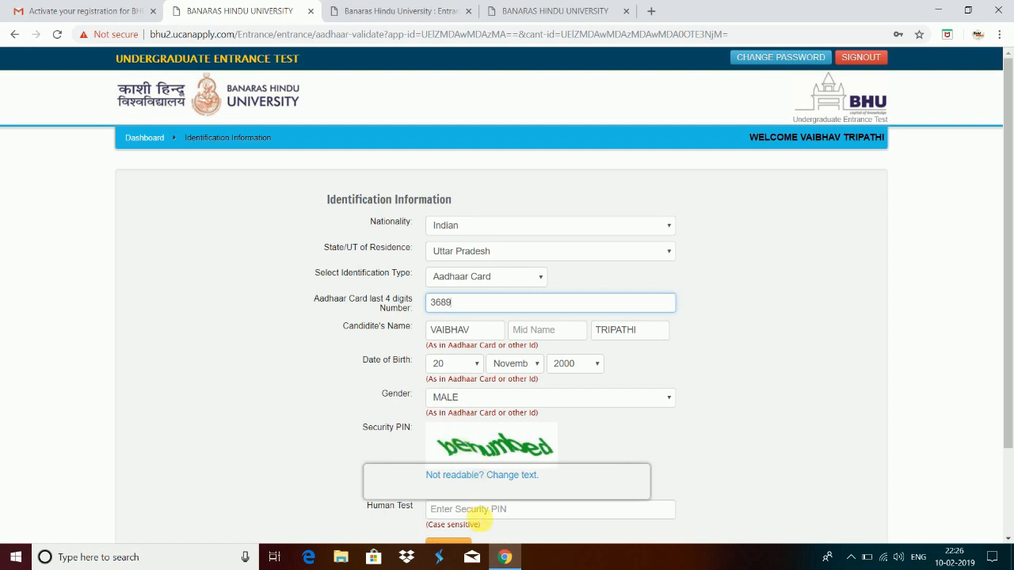
{"action": "left_click", "coordinate": [480, 515]}
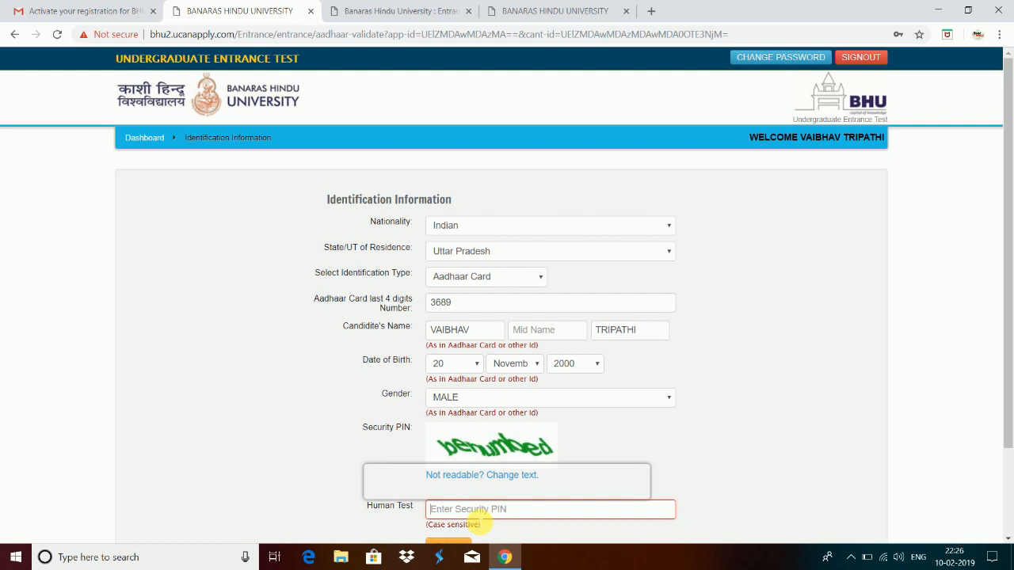
{"action": "type", "text": "benumbed"}
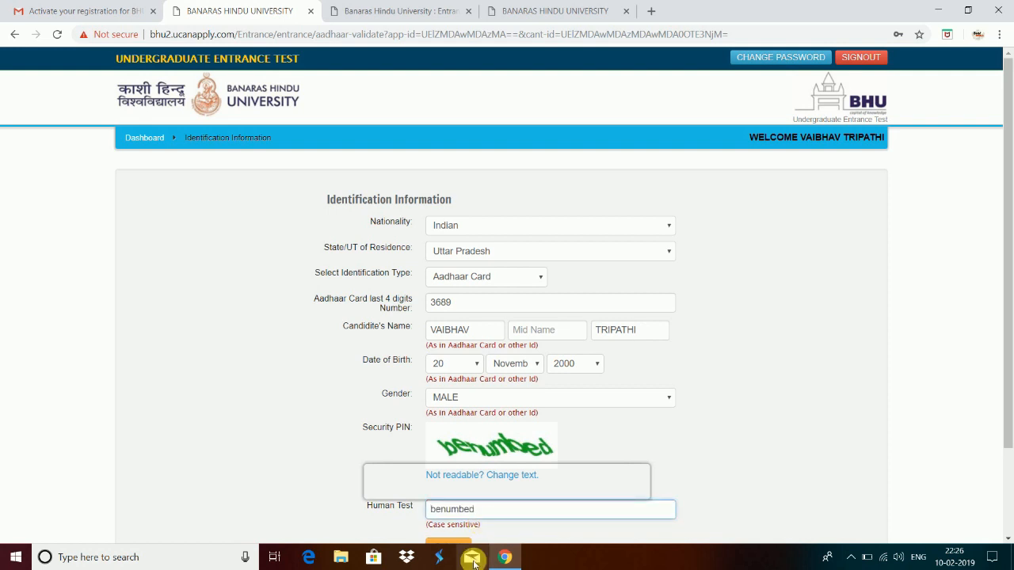
{"action": "left_click_drag", "start_coordinate": [1010, 463], "coordinate": [1011, 481]}
{"action": "scroll", "coordinate": [1010, 477], "scroll_direction": "down", "scroll_amount": 2}
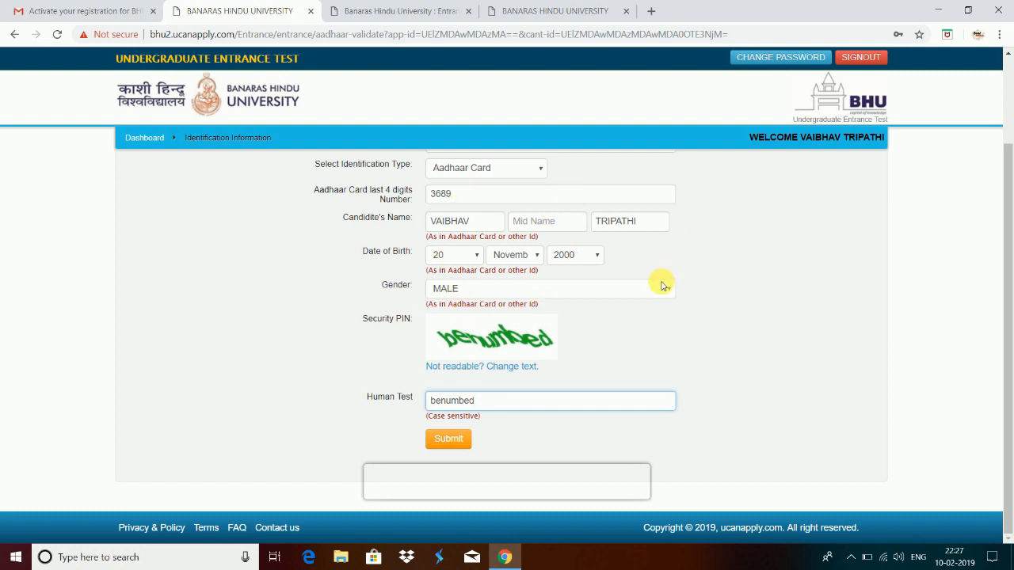
{"action": "left_click", "coordinate": [539, 168]}
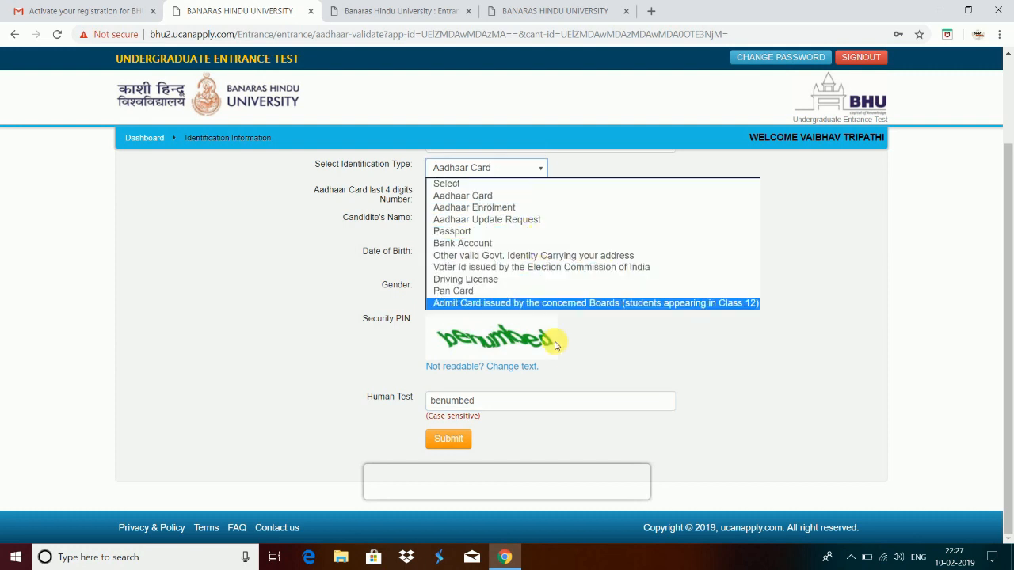
{"action": "left_click", "coordinate": [892, 258]}
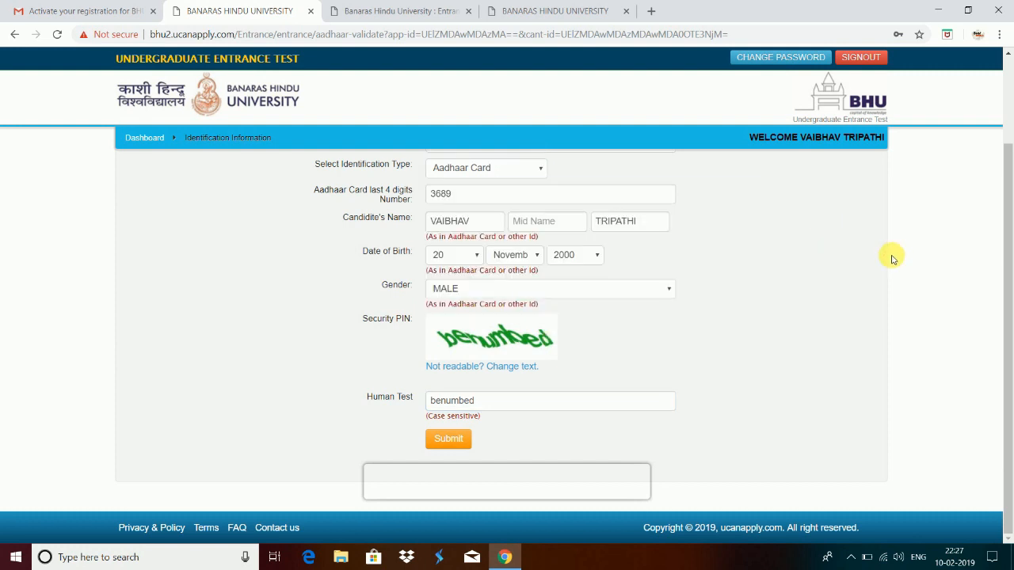
Submit the identification details, choose UET-2019 and 181 - B. Sc. (Hons.) Maths Group, and view eligibility and fees.
{"action": "left_click", "coordinate": [469, 444]}
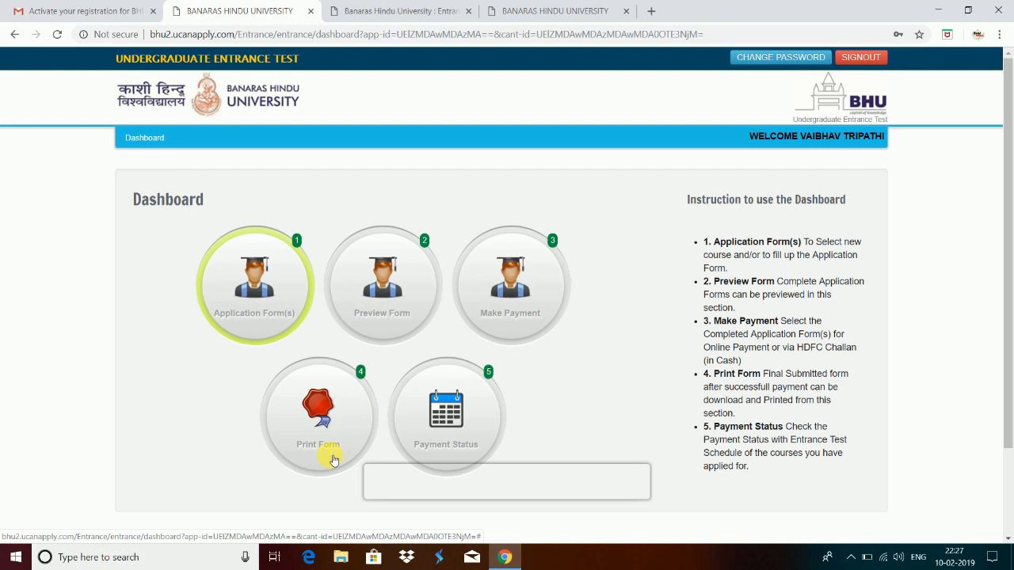
{"action": "left_click", "coordinate": [268, 313]}
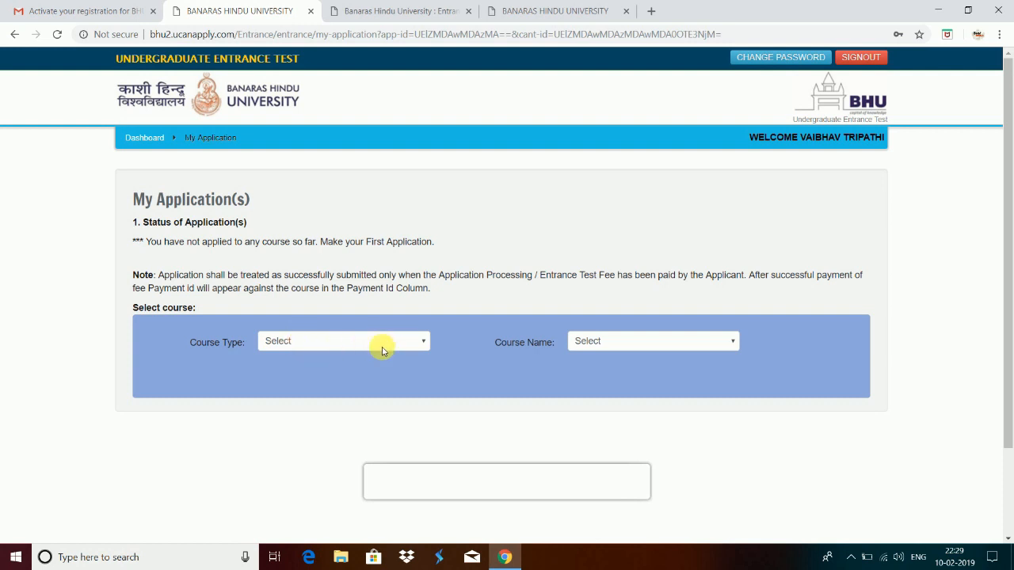
{"action": "left_click", "coordinate": [419, 339]}
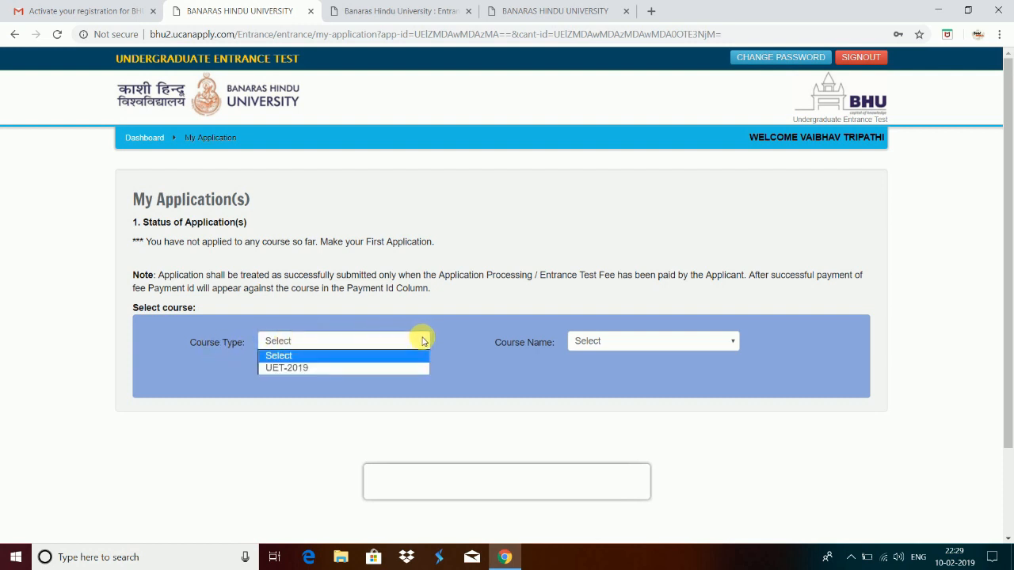
{"action": "left_click", "coordinate": [299, 369]}
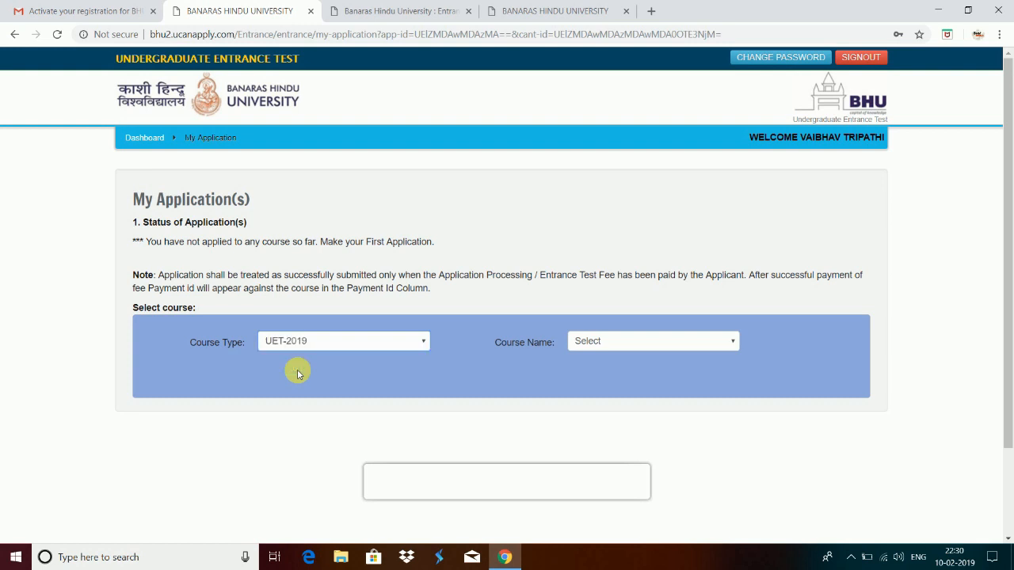
{"action": "left_click", "coordinate": [661, 348]}
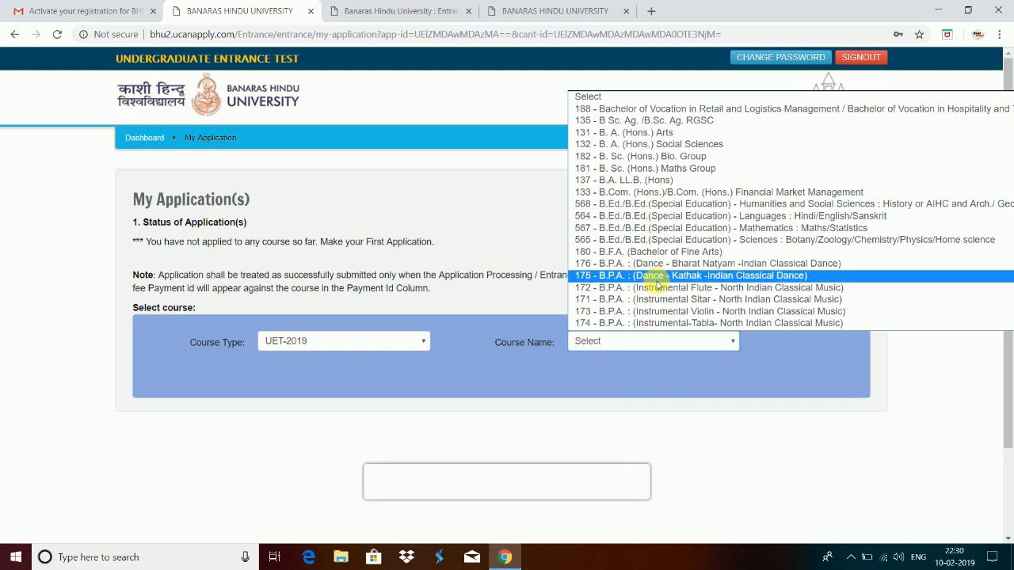
{"action": "left_click", "coordinate": [647, 169]}
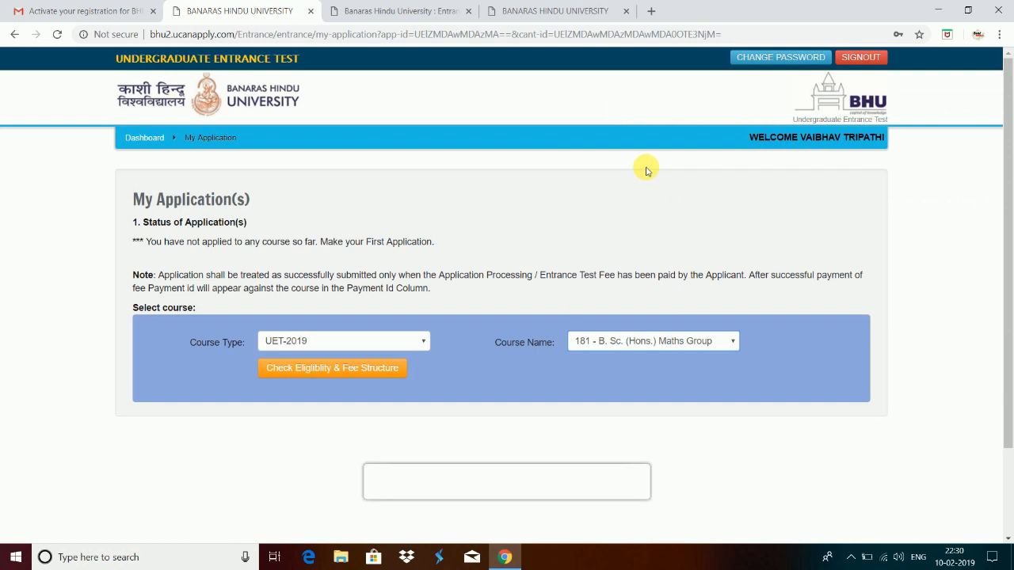
{"action": "left_click", "coordinate": [352, 371]}
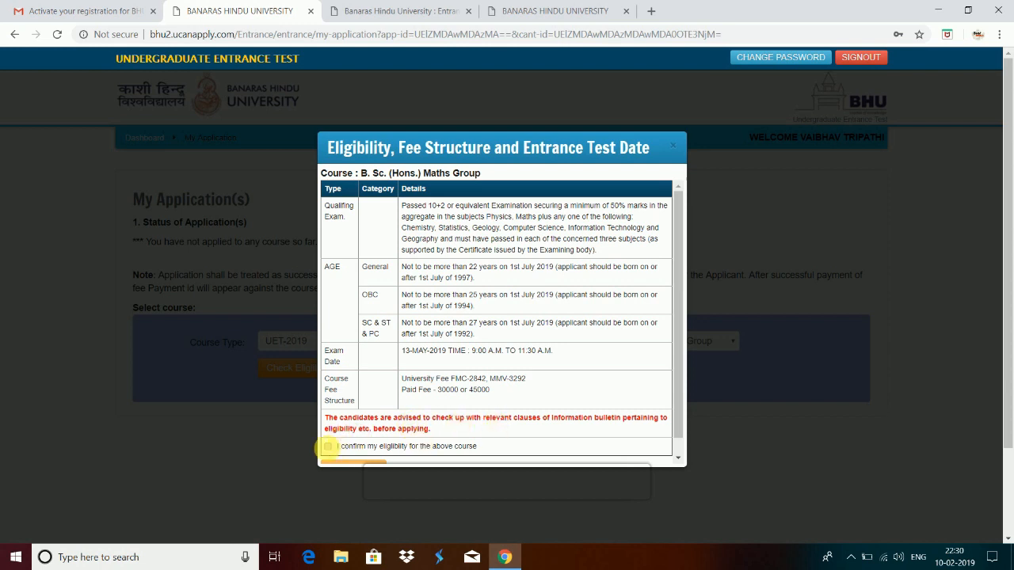
Confirm eligibility and add the B. Sc. (Hons.) Maths Group course to the application.
{"action": "left_click", "coordinate": [328, 448]}
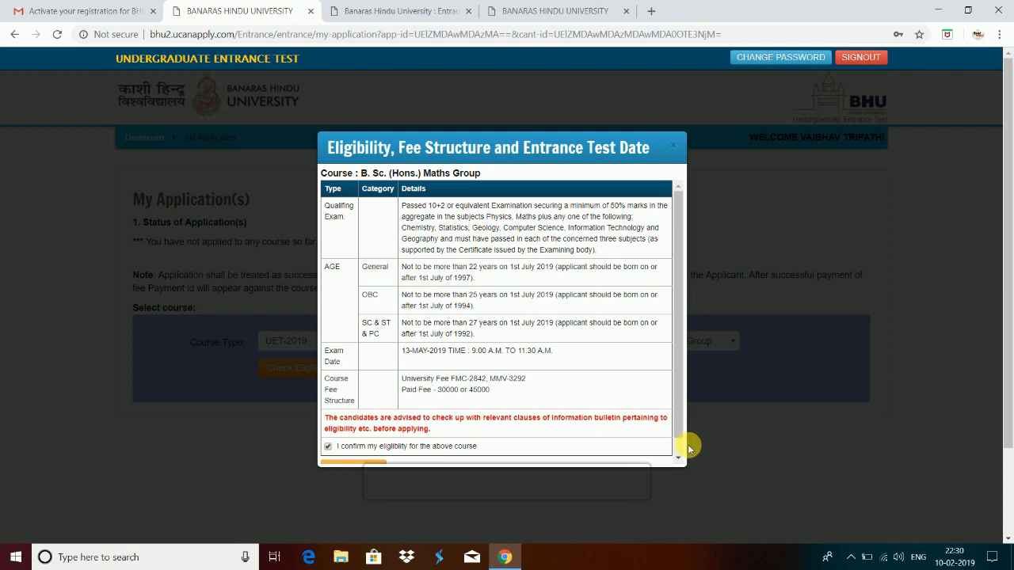
{"action": "scroll", "coordinate": [680, 449], "scroll_direction": "down", "scroll_amount": 1}
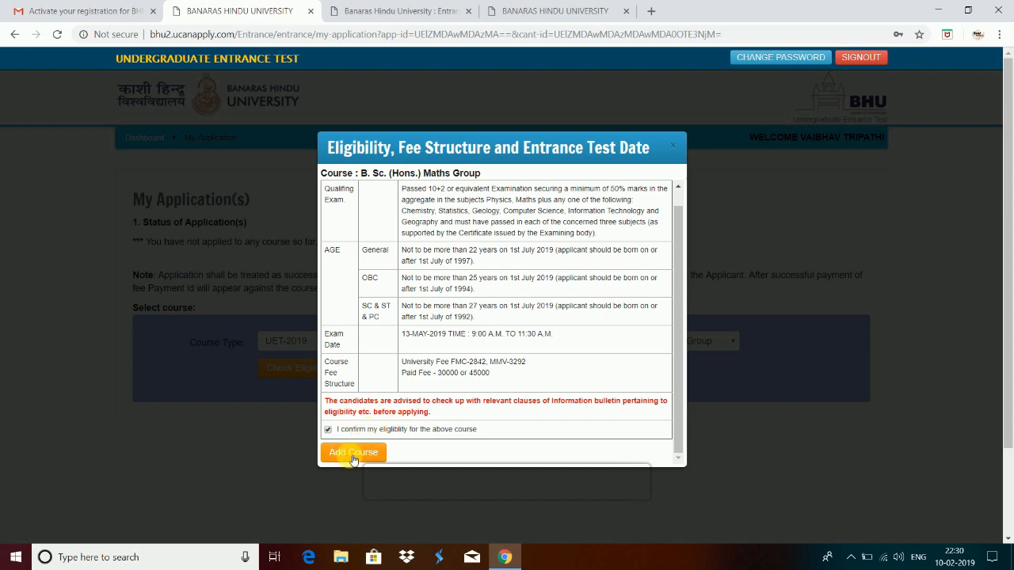
{"action": "left_click", "coordinate": [354, 455]}
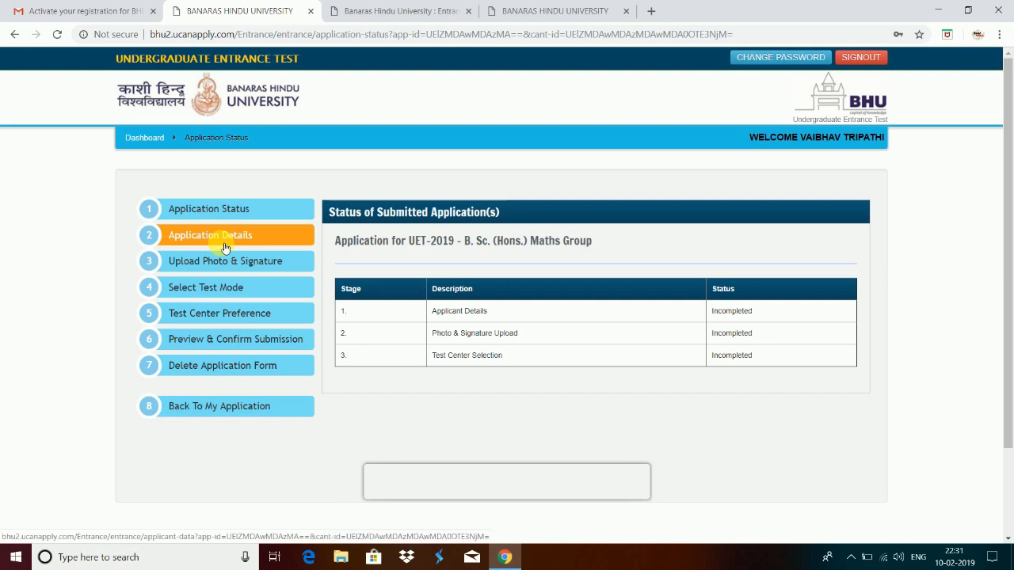
Enter the parent's mobile number on the applicant details form.
{"action": "left_click", "coordinate": [225, 247]}
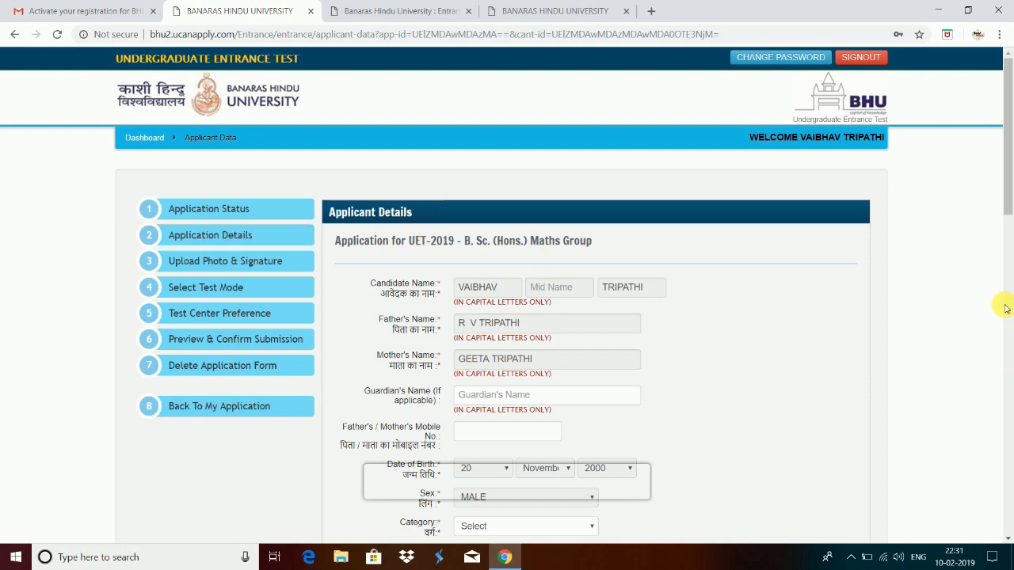
{"action": "left_click", "coordinate": [1007, 215]}
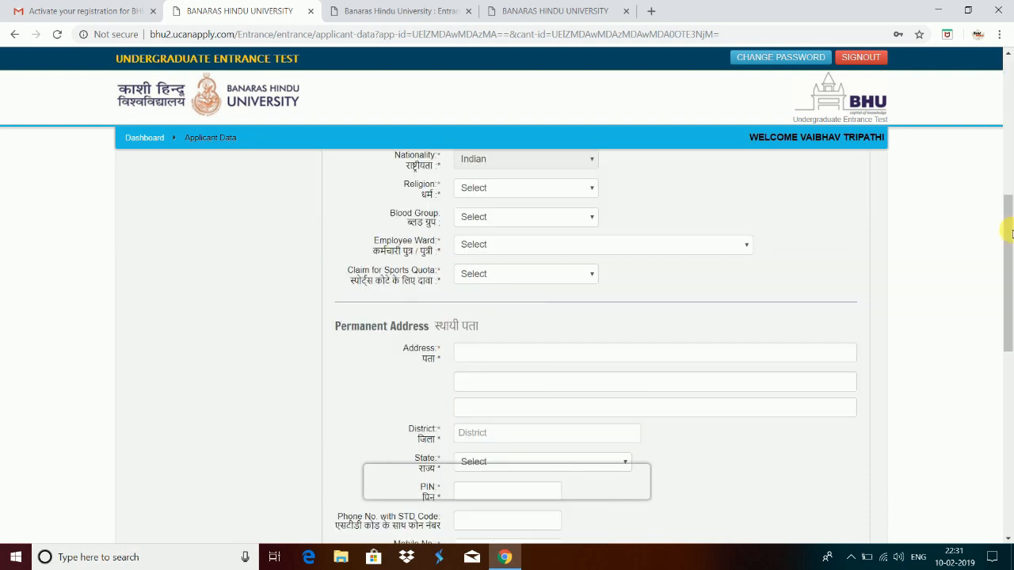
{"action": "left_click", "coordinate": [1008, 169]}
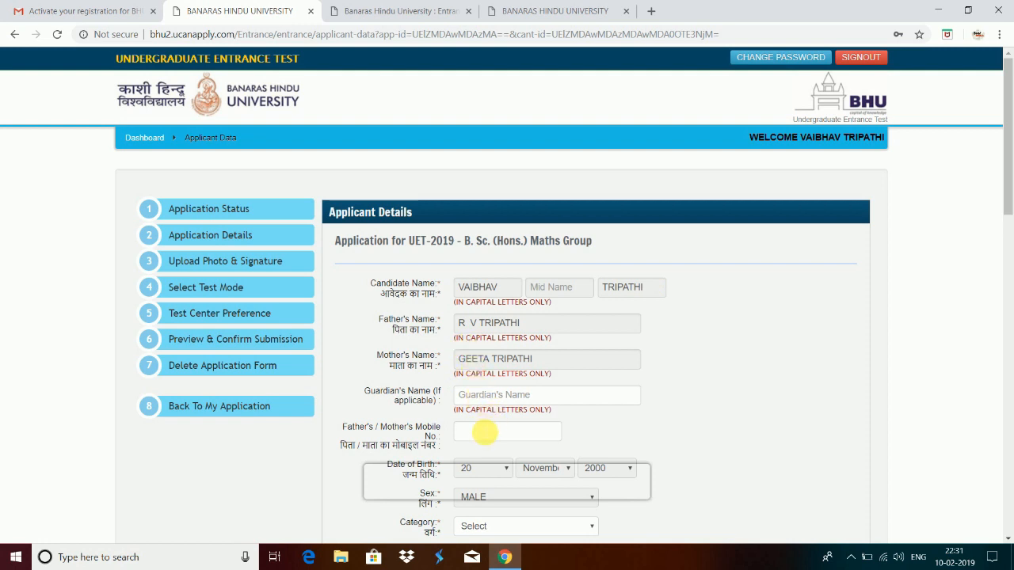
{"action": "left_click", "coordinate": [484, 432]}
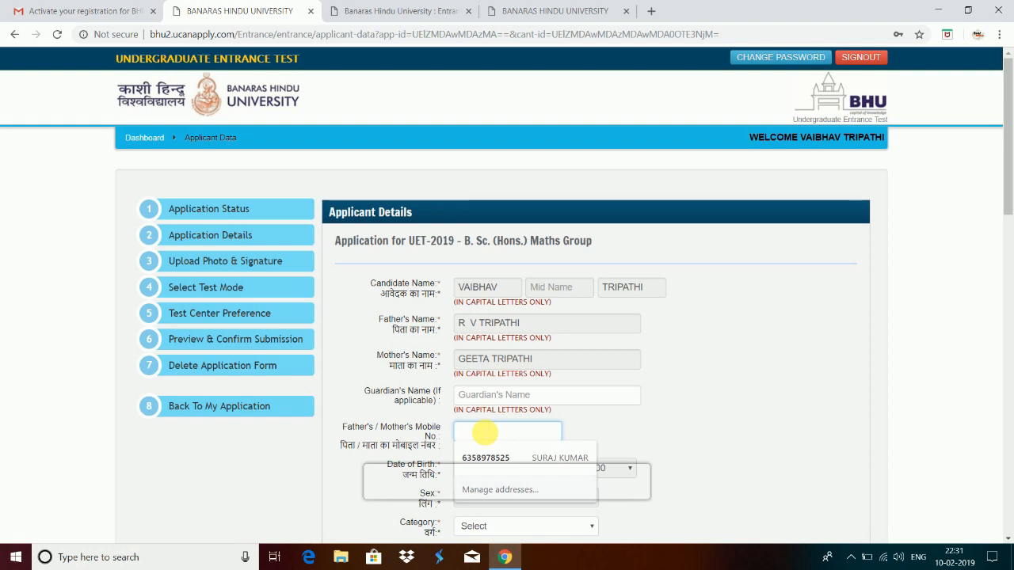
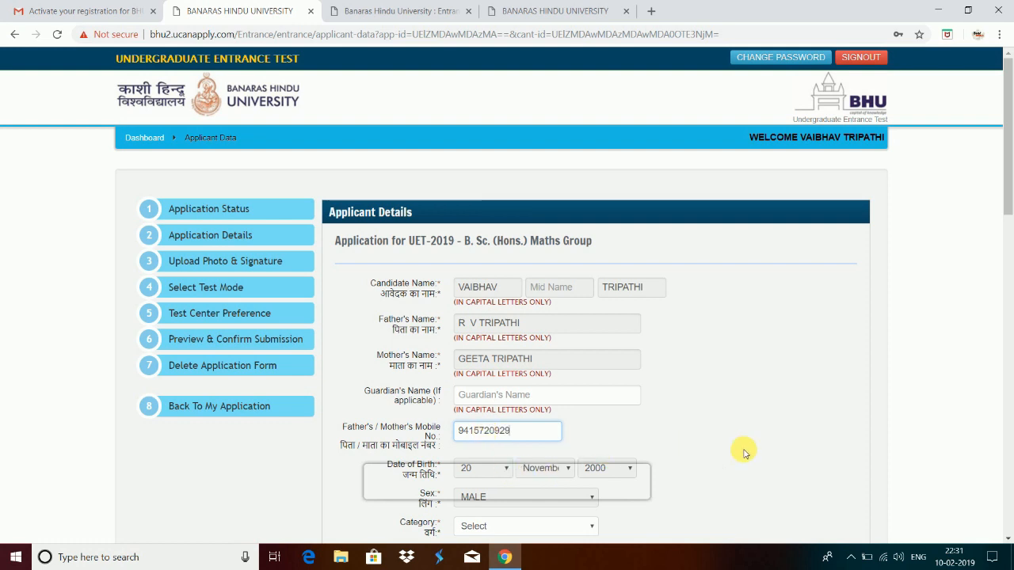
{"action": "scroll", "coordinate": [1011, 400], "scroll_direction": "down", "scroll_amount": 5}
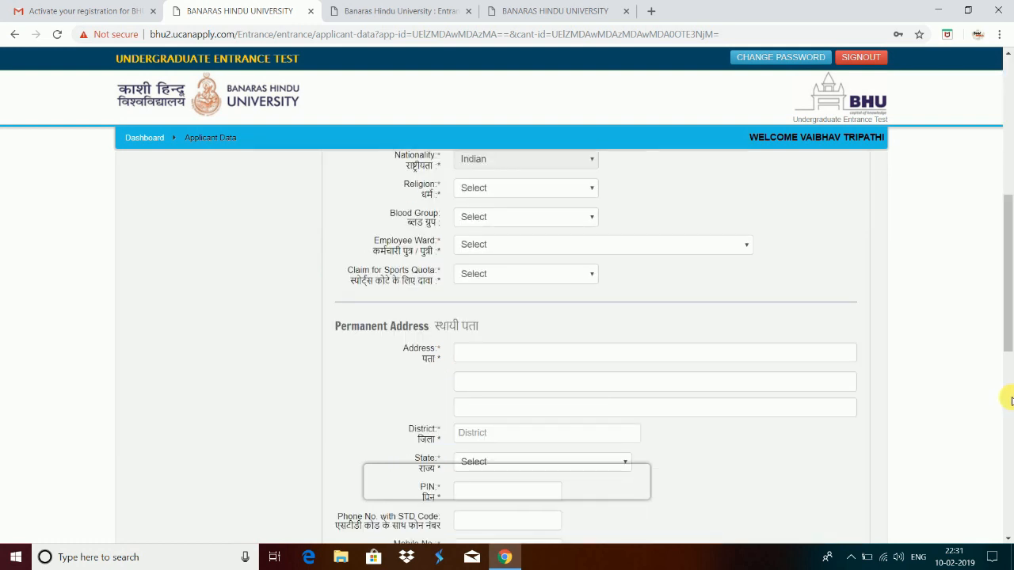
{"action": "scroll", "coordinate": [1012, 401], "scroll_direction": "up", "scroll_amount": 1}
{"action": "scroll", "coordinate": [1012, 401], "scroll_direction": "up", "scroll_amount": 5}
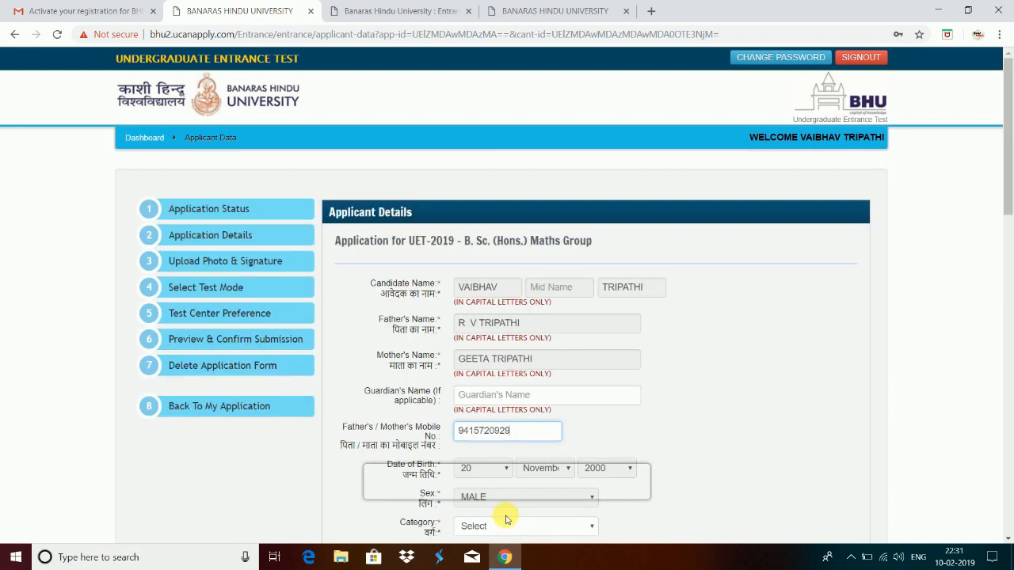
Set the category to General.
{"action": "left_click", "coordinate": [590, 529]}
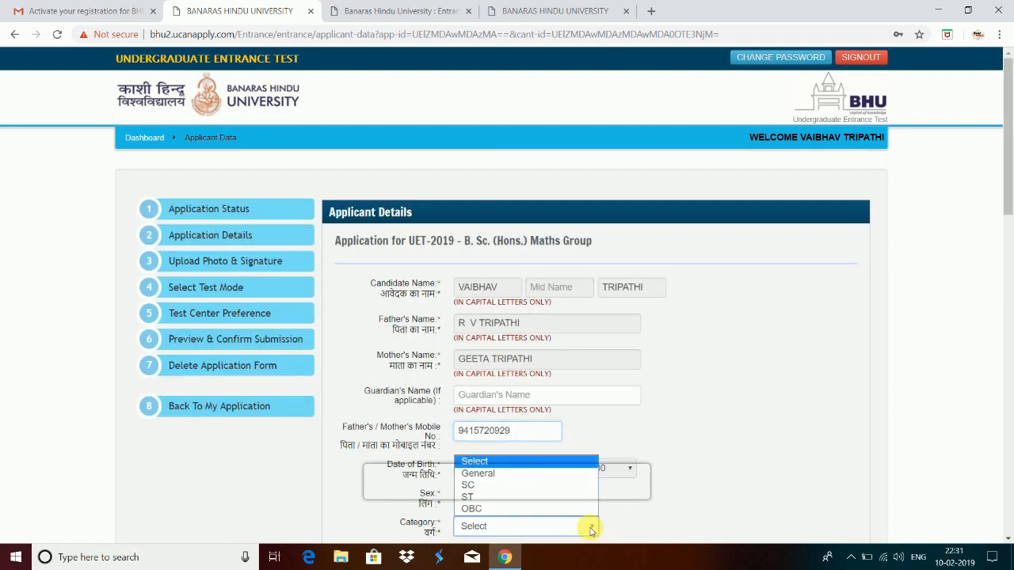
{"action": "left_click", "coordinate": [485, 474]}
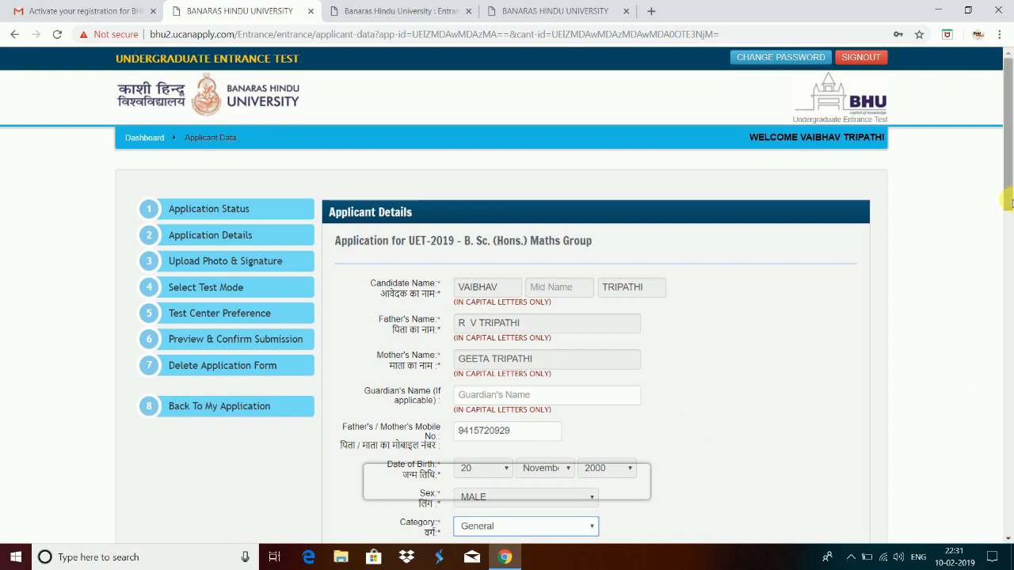
{"action": "scroll", "coordinate": [1010, 215], "scroll_direction": "down", "scroll_amount": 5}
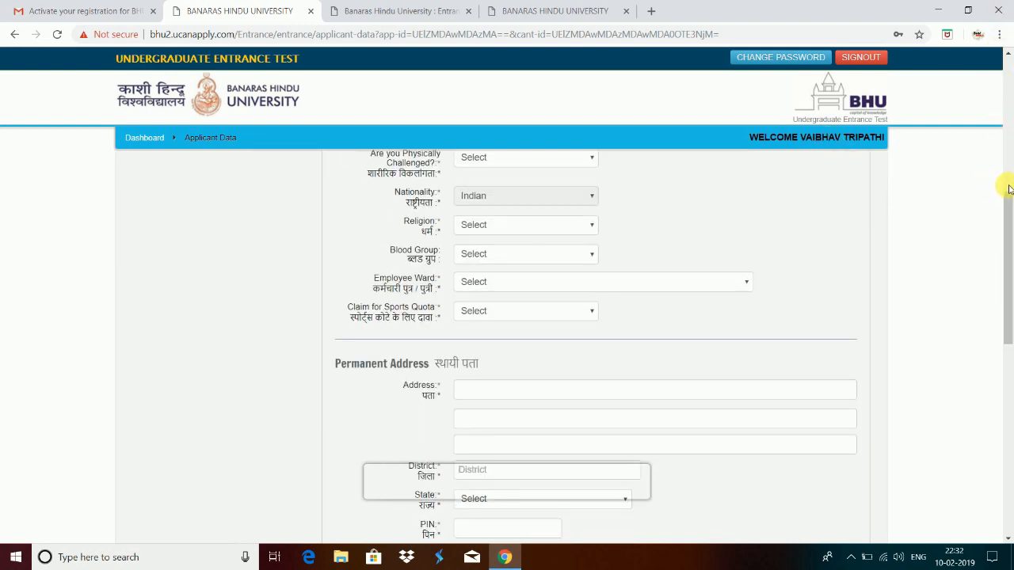
{"action": "scroll", "coordinate": [1007, 190], "scroll_direction": "up", "scroll_amount": 5}
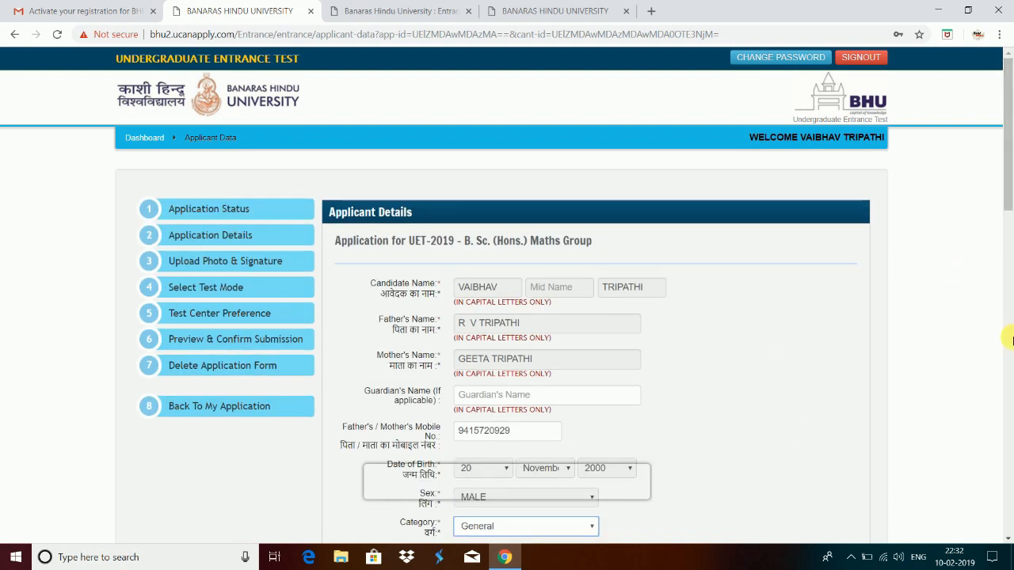
{"action": "scroll", "coordinate": [1010, 314], "scroll_direction": "down", "scroll_amount": 5}
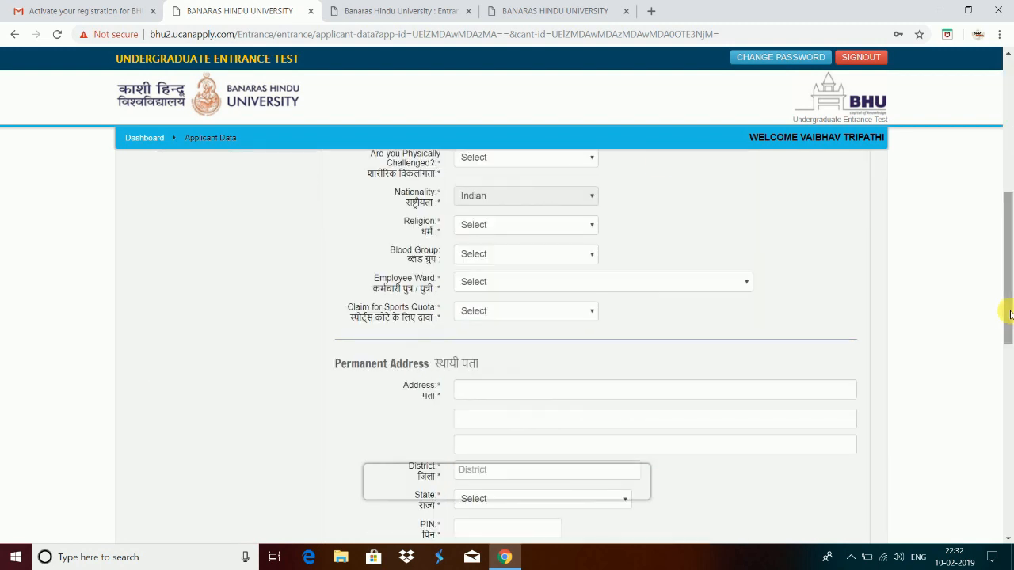
Set Physically Challenged to NO, Religion to HINDU and Blood Group to O+.
{"action": "left_click", "coordinate": [510, 158]}
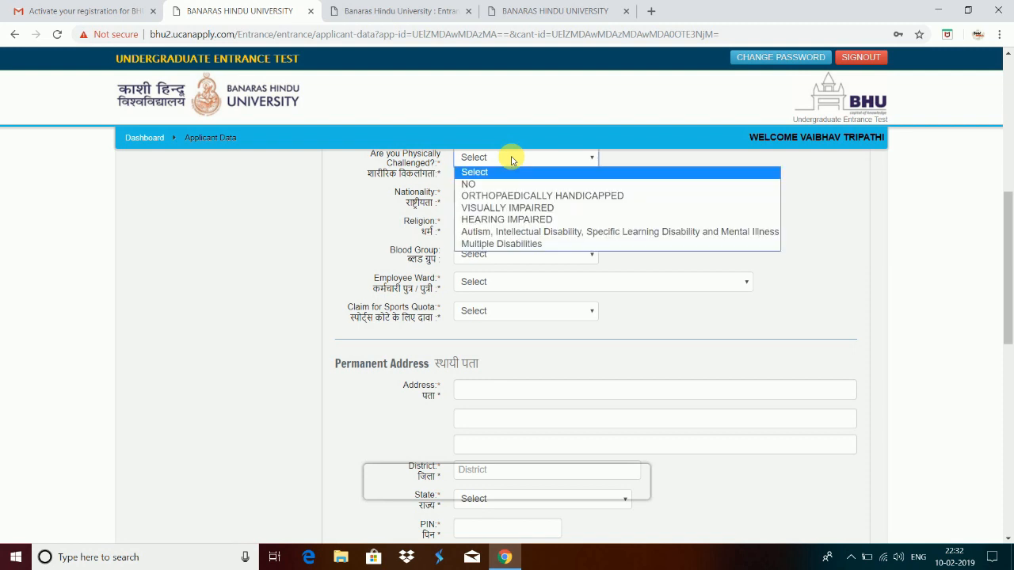
{"action": "left_click", "coordinate": [509, 184]}
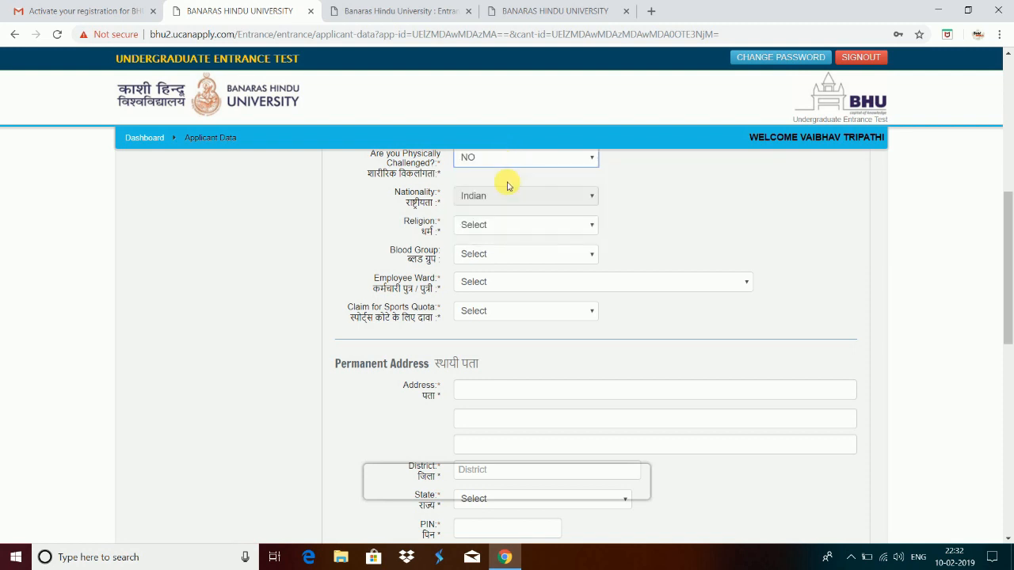
{"action": "left_click", "coordinate": [514, 226]}
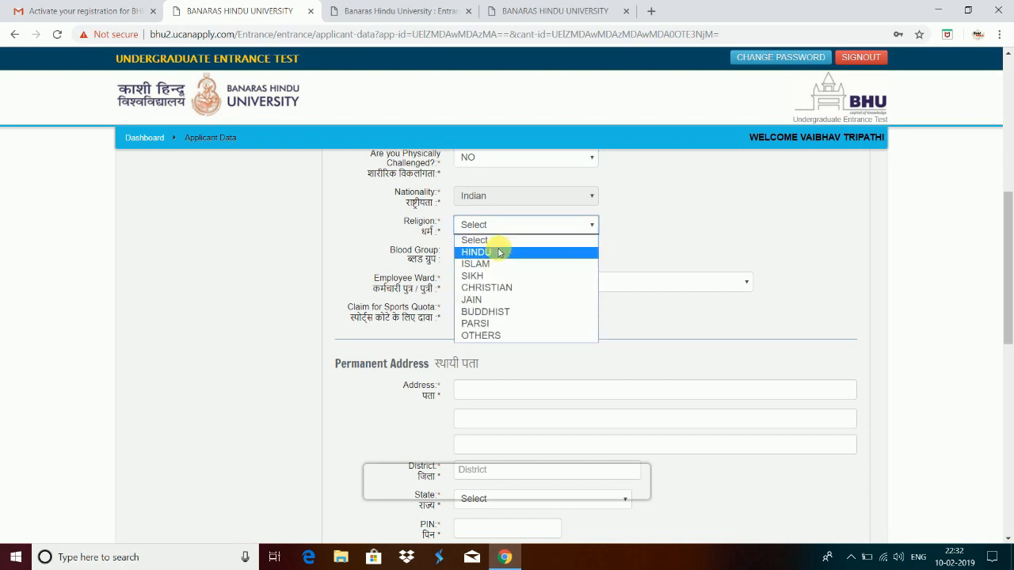
{"action": "left_click", "coordinate": [499, 252]}
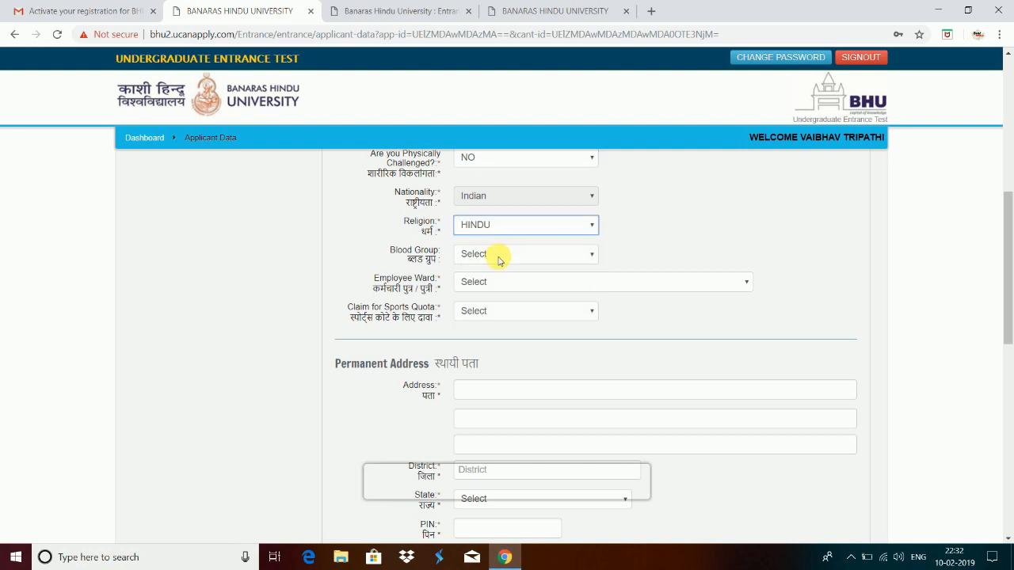
{"action": "left_click", "coordinate": [499, 258]}
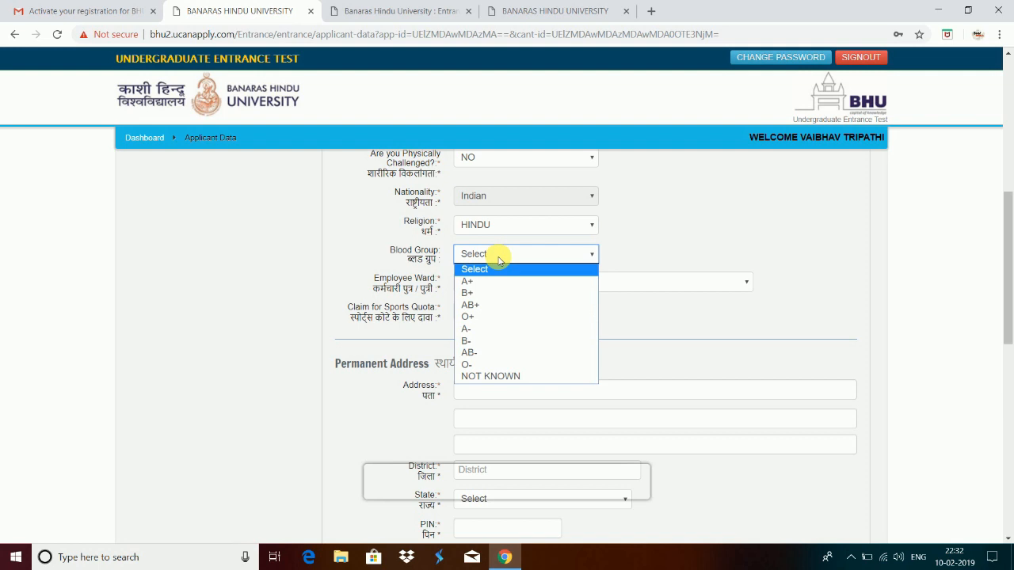
{"action": "left_click", "coordinate": [479, 319]}
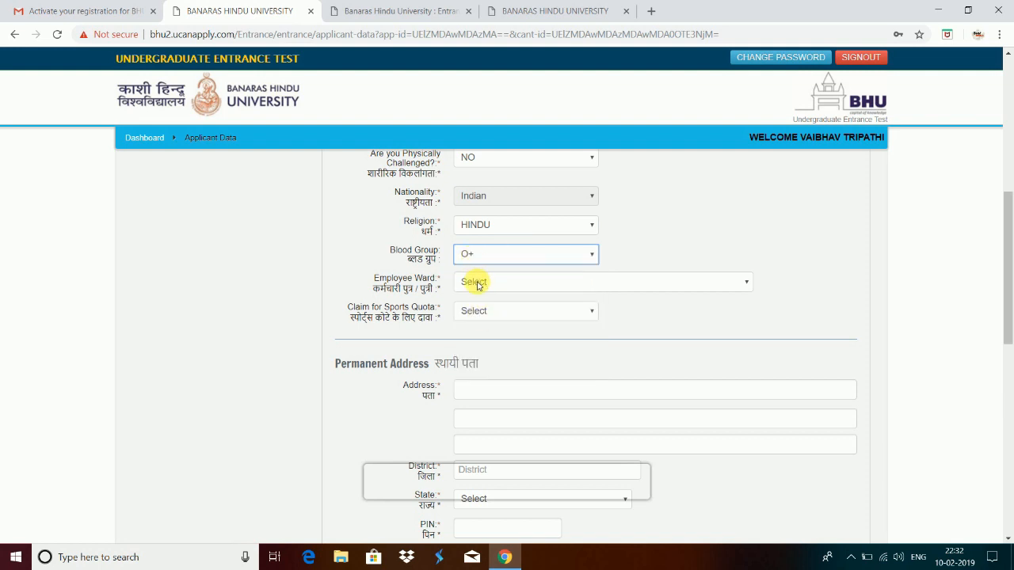
Set both Employee Ward and Sports Quota to NO.
{"action": "left_click", "coordinate": [478, 284]}
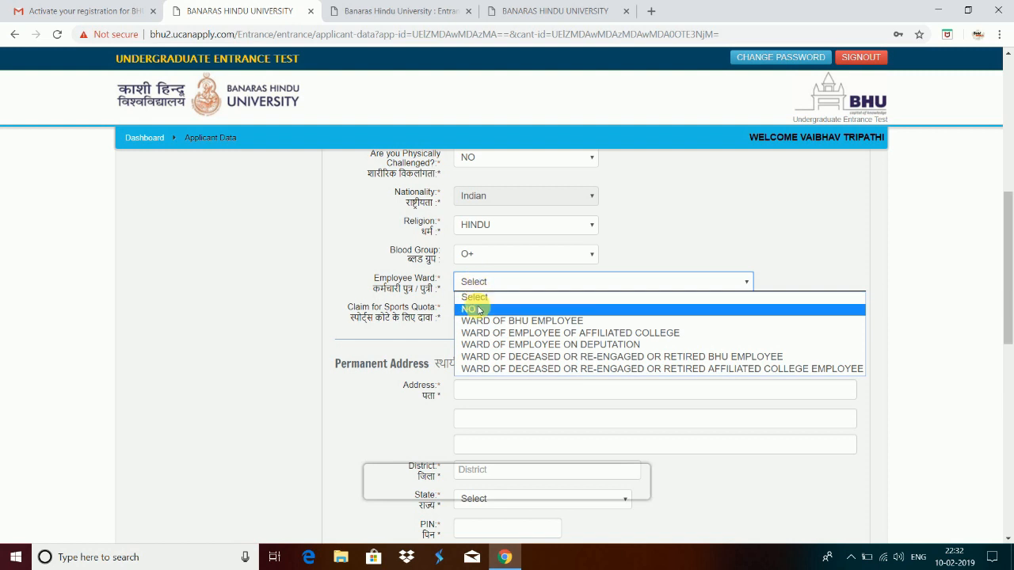
{"action": "left_click", "coordinate": [479, 309]}
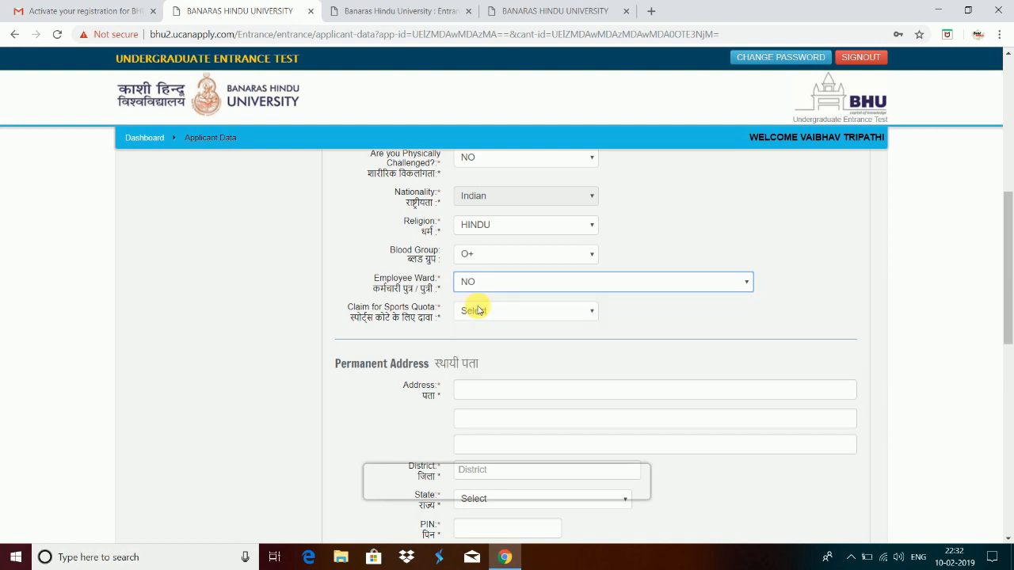
{"action": "left_click", "coordinate": [479, 311]}
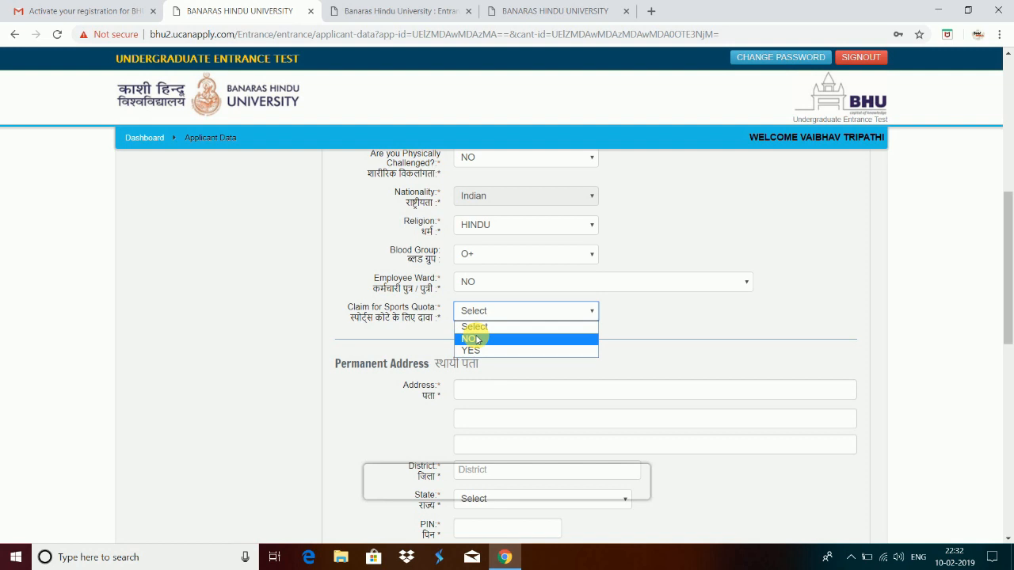
{"action": "left_click", "coordinate": [476, 339]}
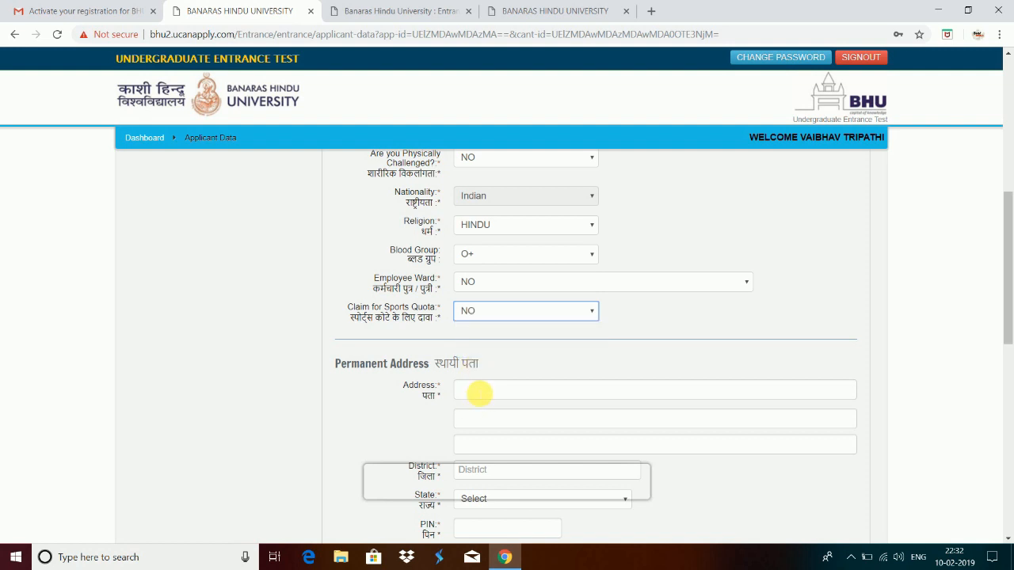
{"action": "left_click", "coordinate": [479, 392]}
Fill the permanent address from the saved autofill address.
{"action": "left_click", "coordinate": [484, 413]}
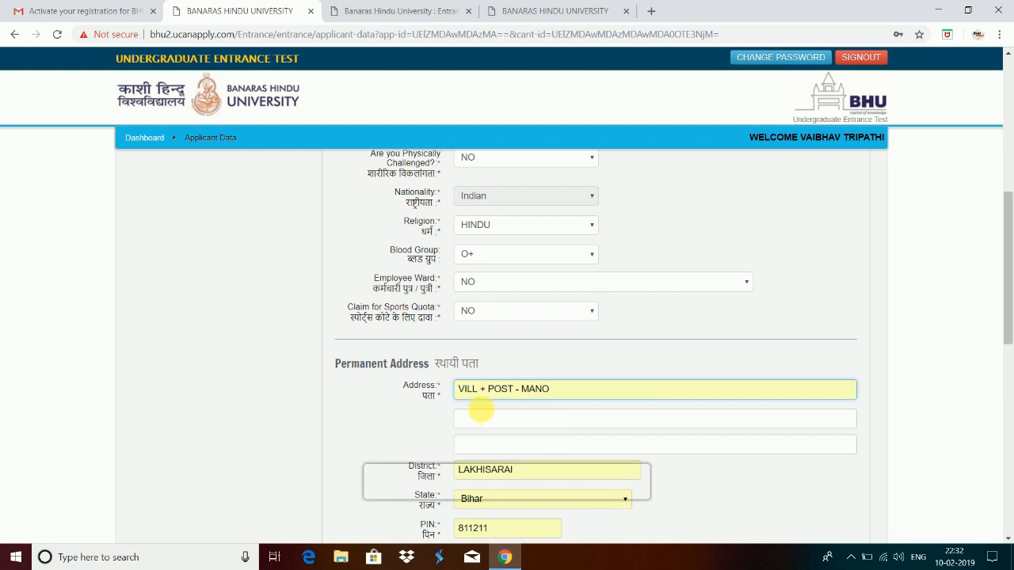
{"action": "left_click", "coordinate": [1010, 359]}
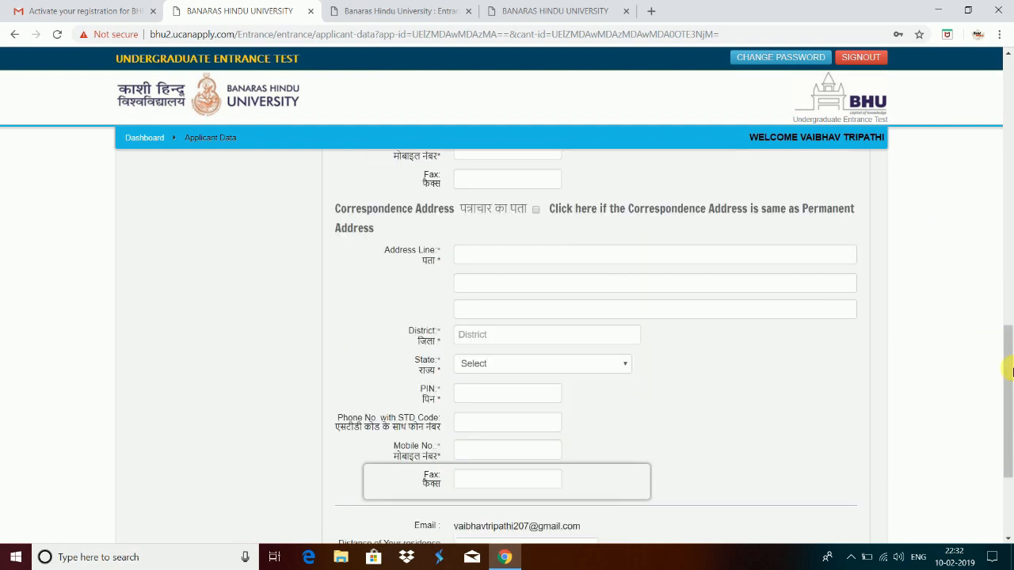
{"action": "left_click", "coordinate": [1006, 319]}
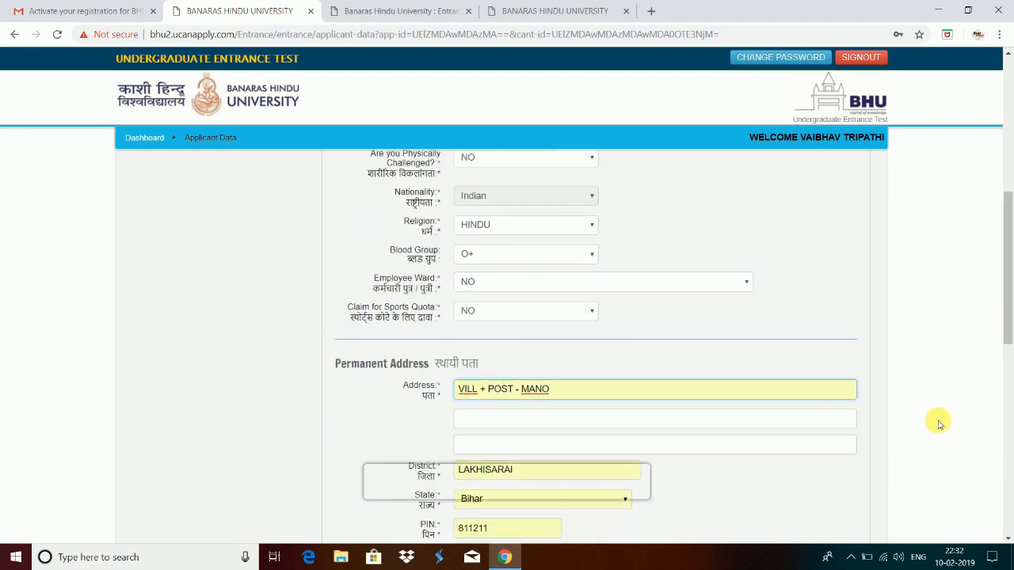
{"action": "key", "text": "Down"}
{"action": "key", "text": "Down"}
{"action": "key", "text": "Down"}
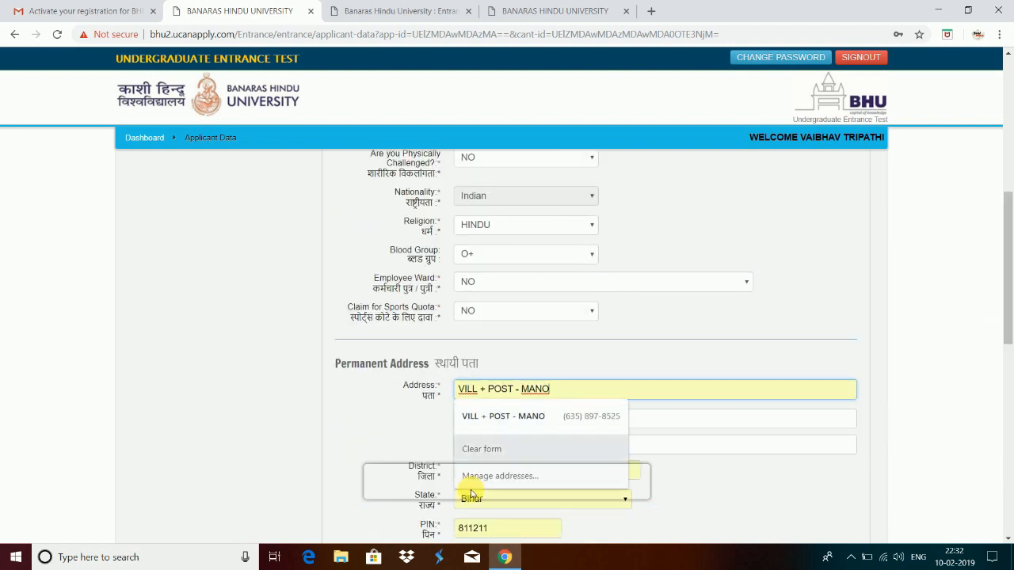
{"action": "left_click", "coordinate": [1011, 387]}
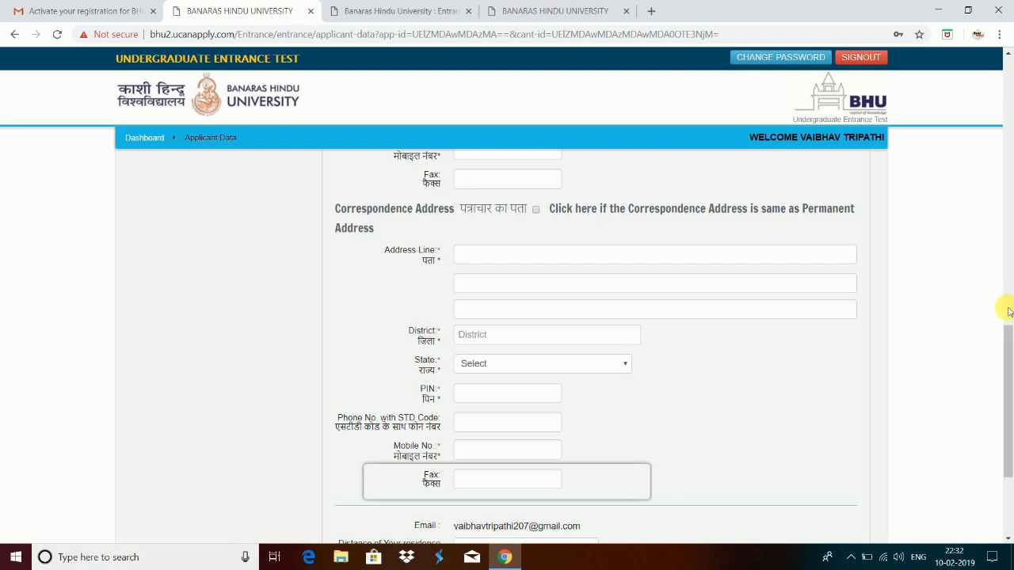
{"action": "left_click_drag", "start_coordinate": [1010, 387], "coordinate": [1010, 310]}
Enter the applicant's mobile number and make the correspondence address match the permanent address.
{"action": "left_click", "coordinate": [473, 404]}
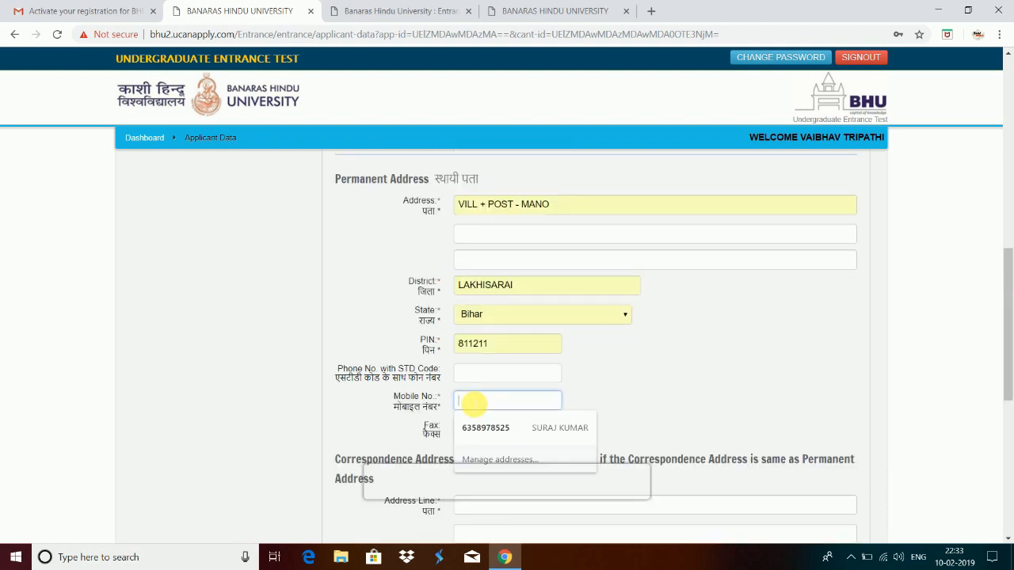
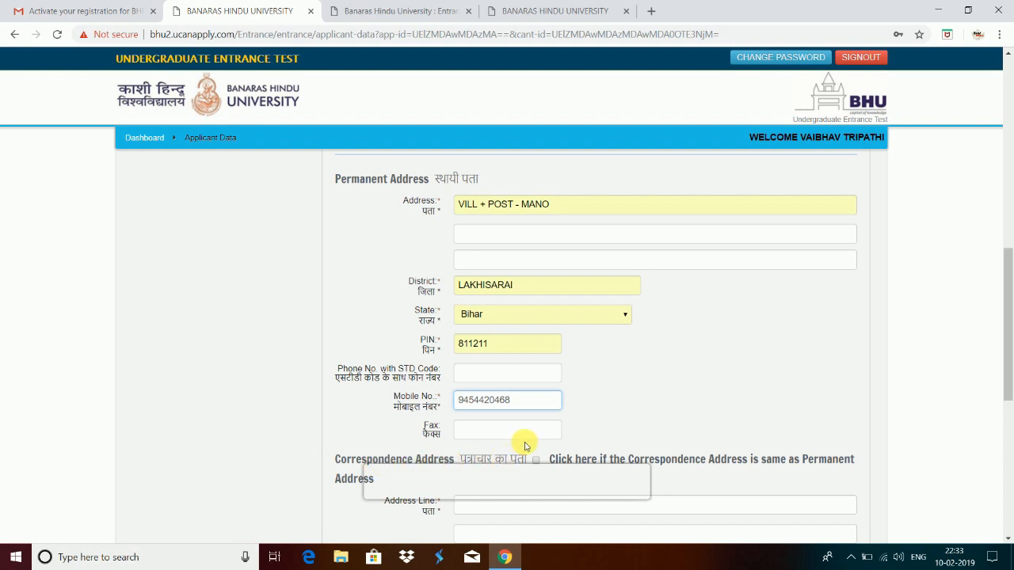
{"action": "left_click", "coordinate": [1007, 412]}
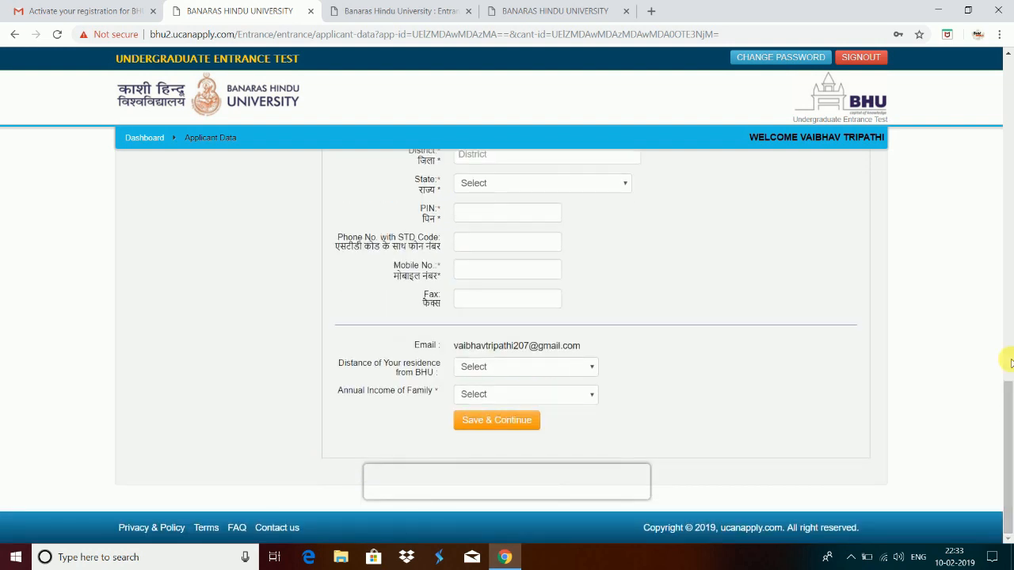
{"action": "left_click", "coordinate": [1009, 364]}
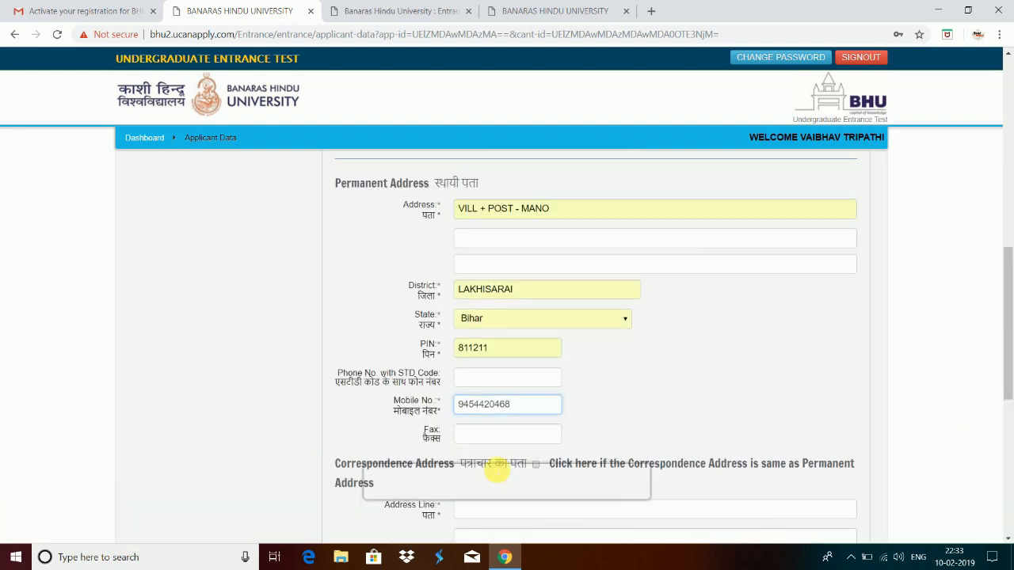
{"action": "left_click", "coordinate": [536, 466]}
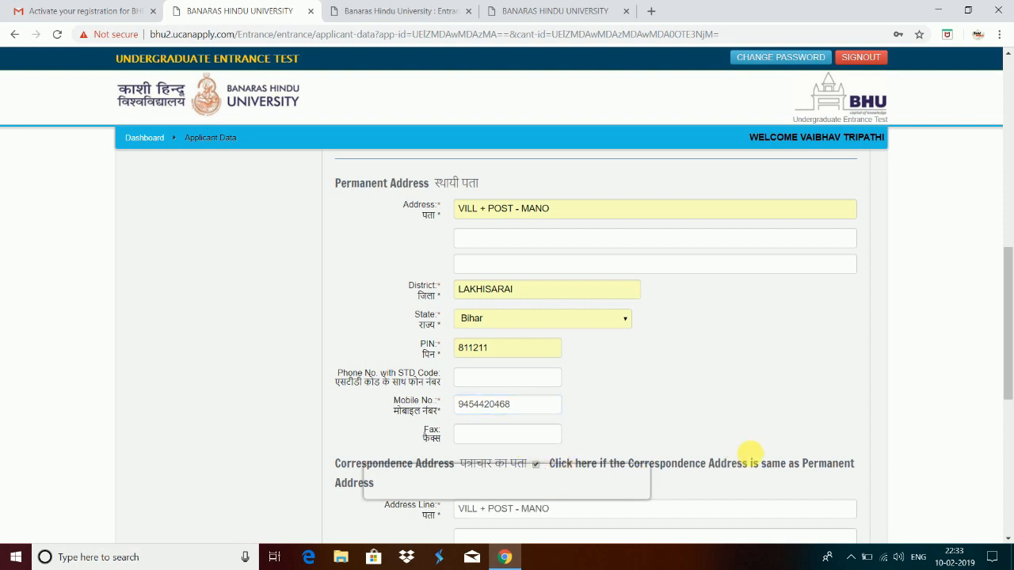
{"action": "scroll", "coordinate": [907, 408], "scroll_direction": "down", "scroll_amount": 1}
{"action": "scroll", "coordinate": [907, 408], "scroll_direction": "down", "scroll_amount": 3}
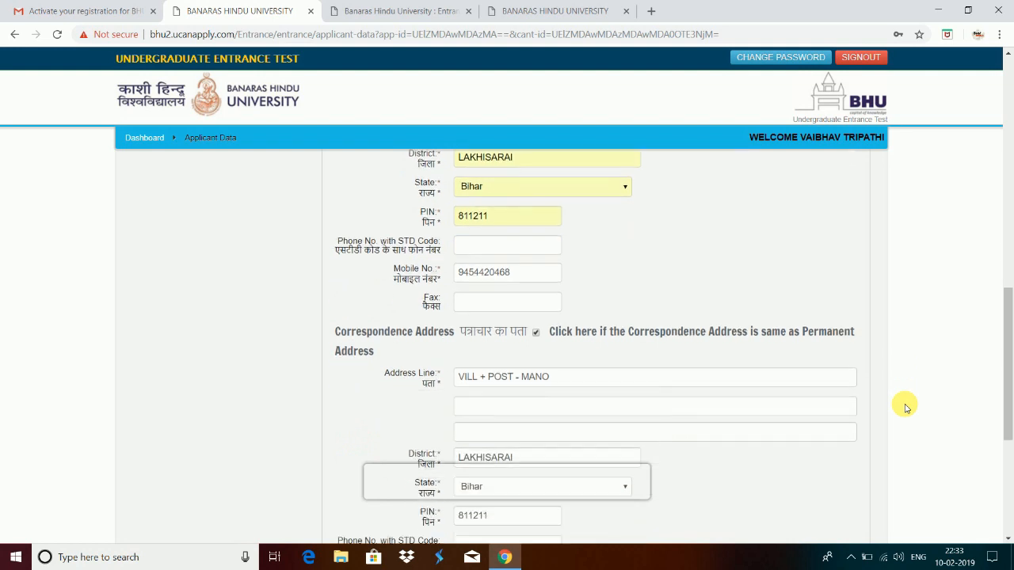
{"action": "scroll", "coordinate": [907, 408], "scroll_direction": "down", "scroll_amount": 2}
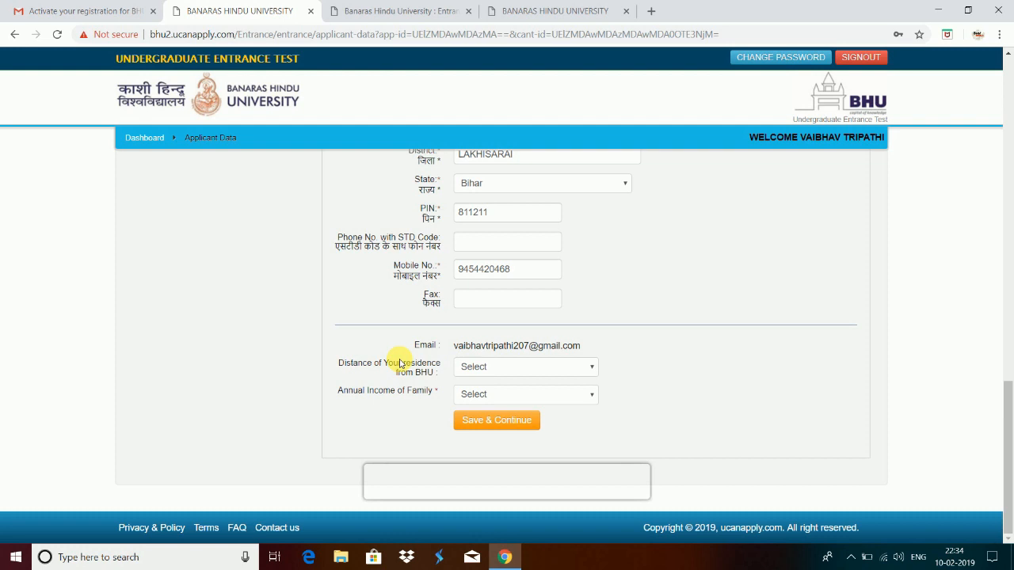
Set Distance to 250-499 and Annual Income to Between 2,00,000 and 3,00,000, then save.
{"action": "left_click", "coordinate": [507, 366]}
{"action": "left_click", "coordinate": [506, 438]}
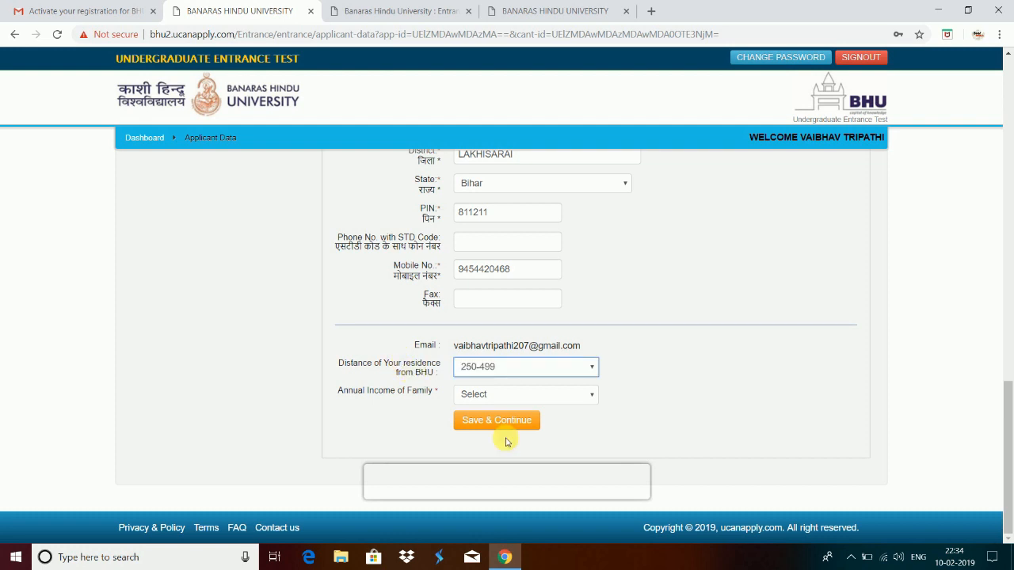
{"action": "left_click", "coordinate": [495, 394]}
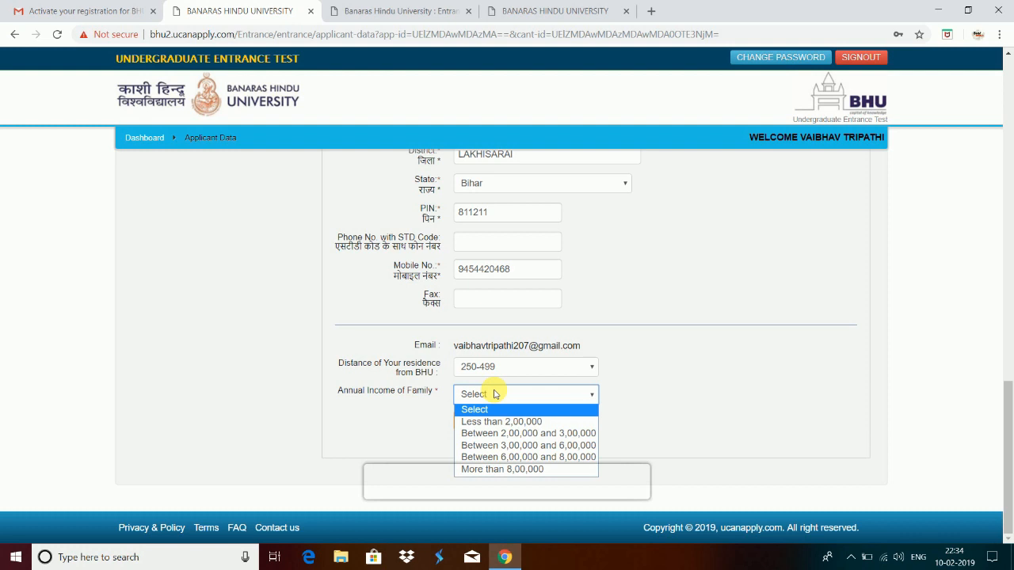
{"action": "left_click", "coordinate": [495, 433]}
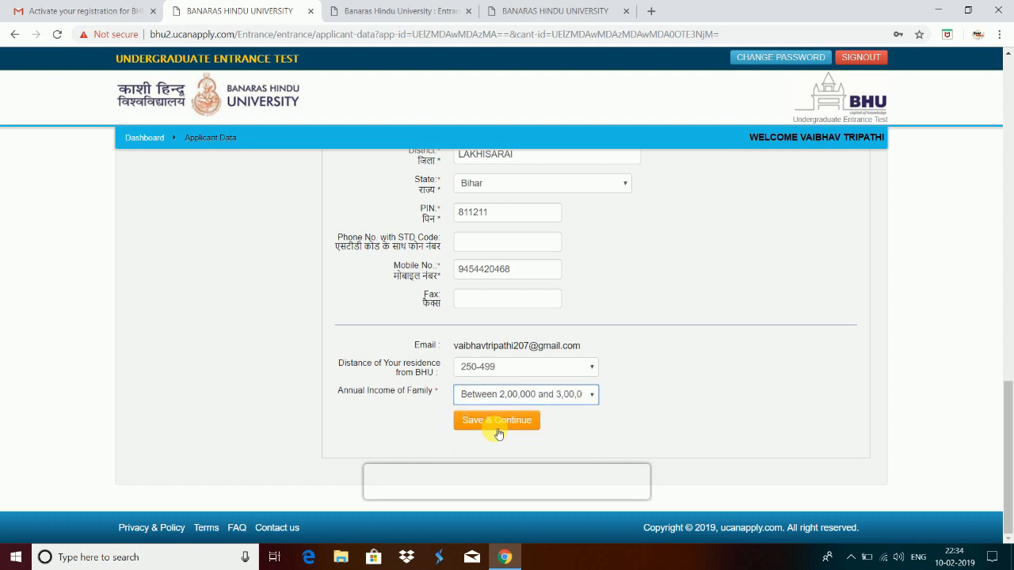
{"action": "left_click", "coordinate": [499, 423]}
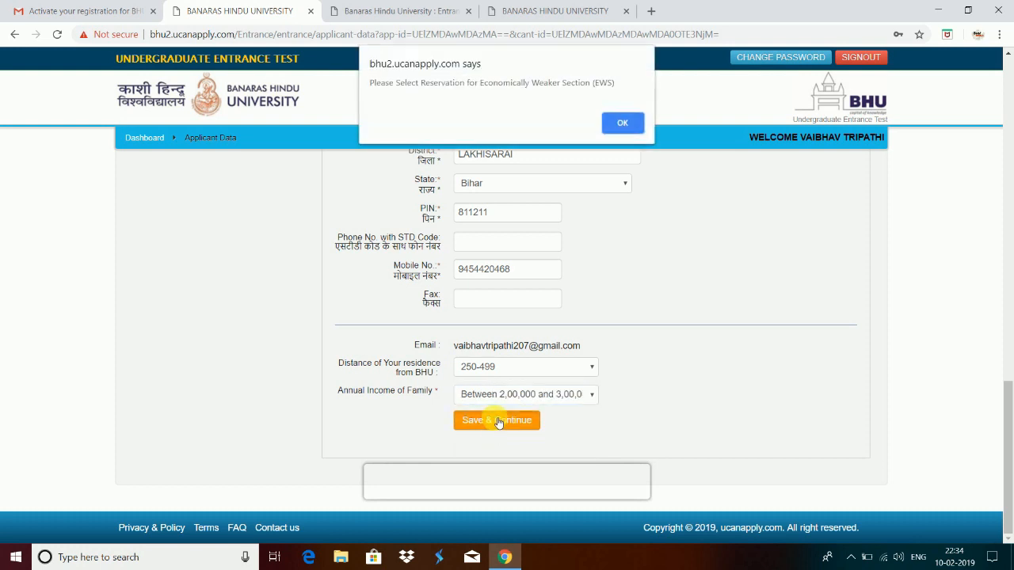
Dismiss the EWS alert, set EWS reservation to NO, and save the applicant details.
{"action": "left_click", "coordinate": [624, 122]}
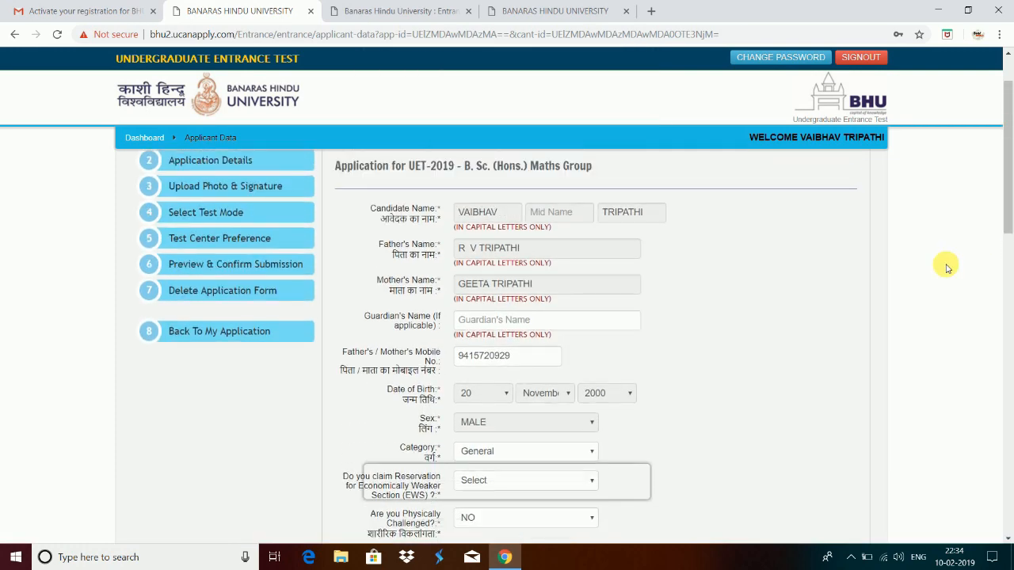
{"action": "scroll", "coordinate": [946, 264], "scroll_direction": "down", "scroll_amount": 1}
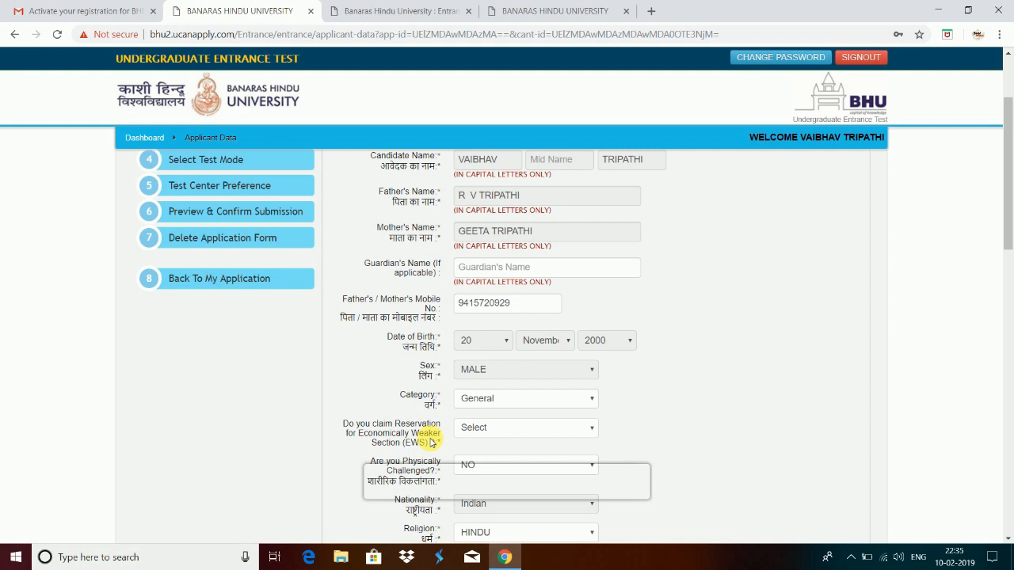
{"action": "left_click", "coordinate": [579, 430]}
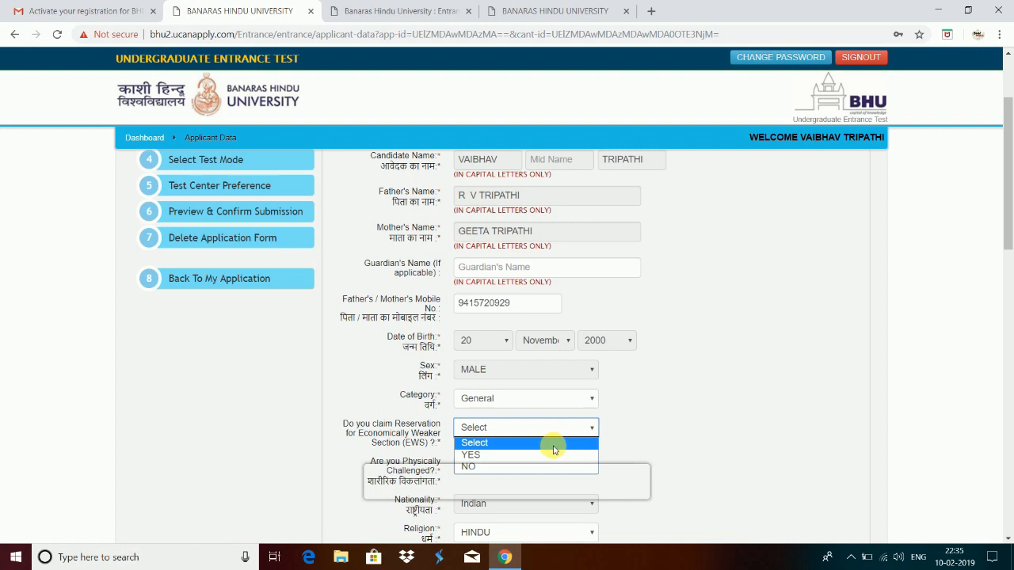
{"action": "left_click_drag", "start_coordinate": [1008, 143], "coordinate": [1010, 409]}
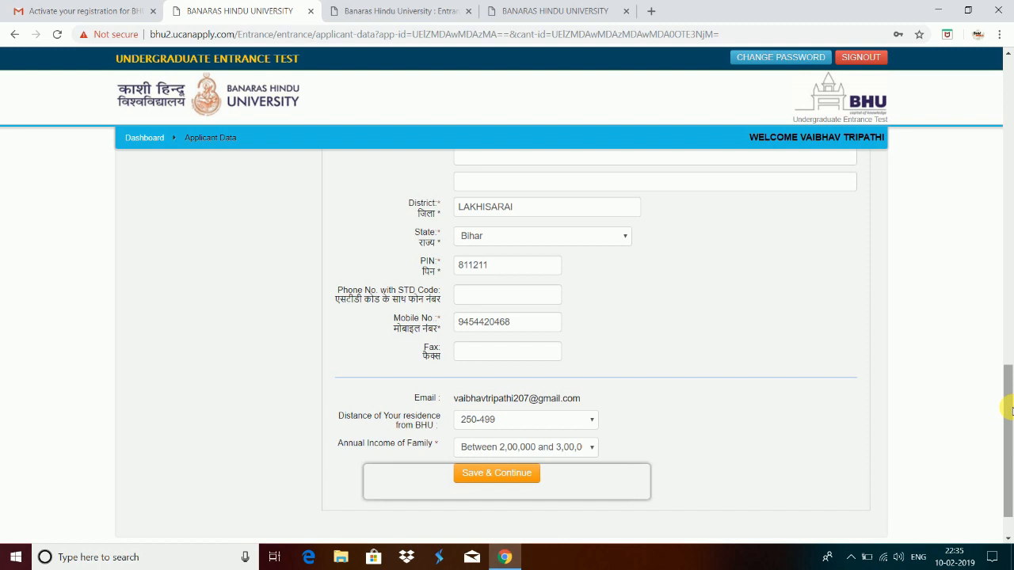
{"action": "left_click", "coordinate": [515, 475]}
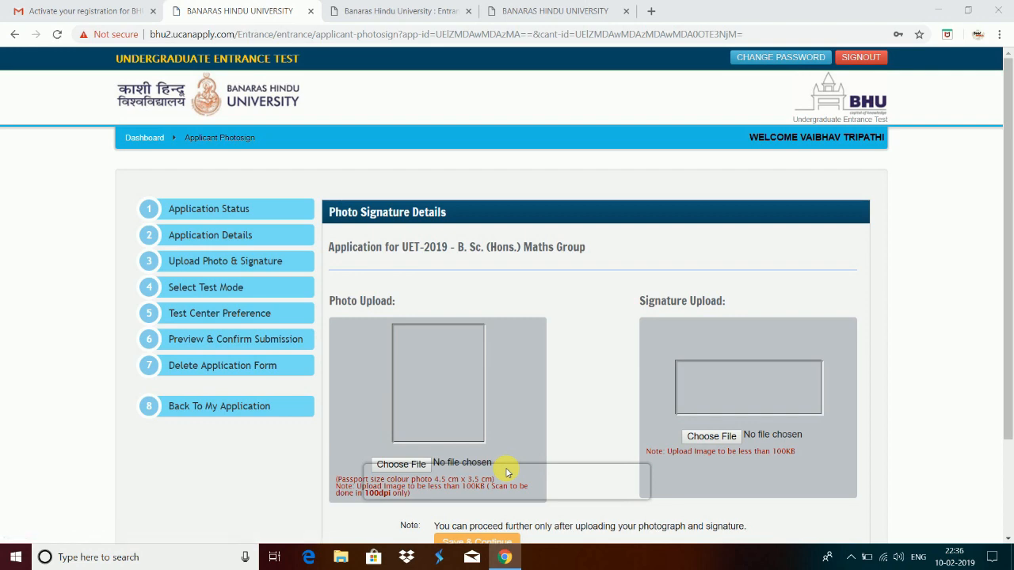
Choose JEE-Main-photo(1) from the Desktop as the applicant photo and upload it.
{"action": "left_click", "coordinate": [507, 473]}
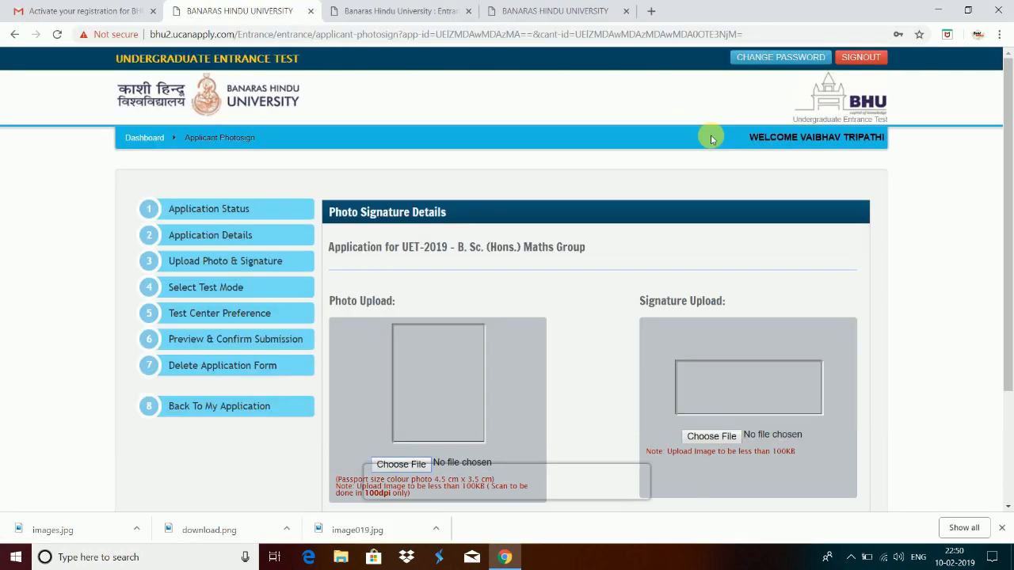
{"action": "left_click", "coordinate": [409, 466]}
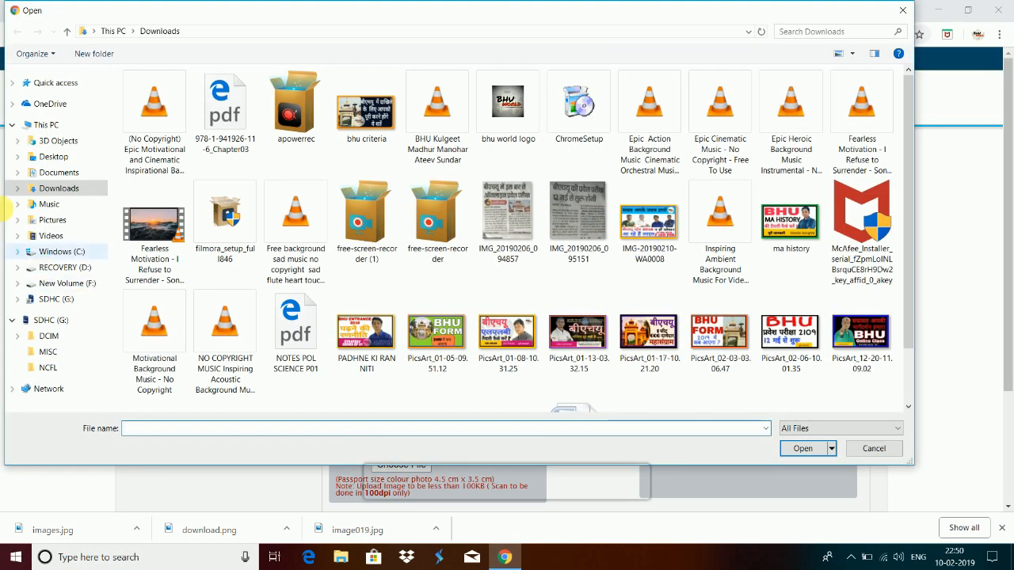
{"action": "left_click", "coordinate": [63, 157]}
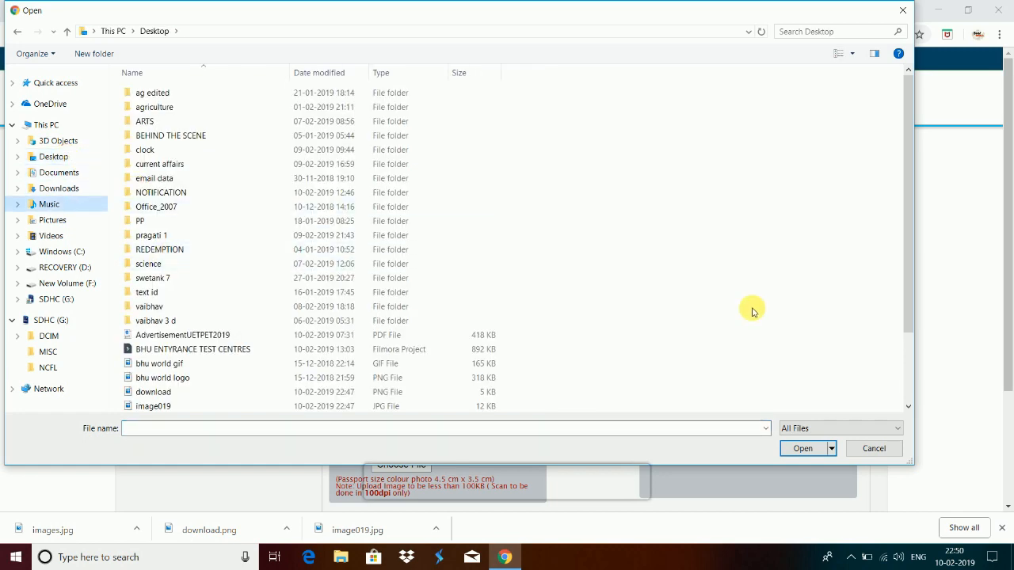
{"action": "left_click", "coordinate": [908, 371]}
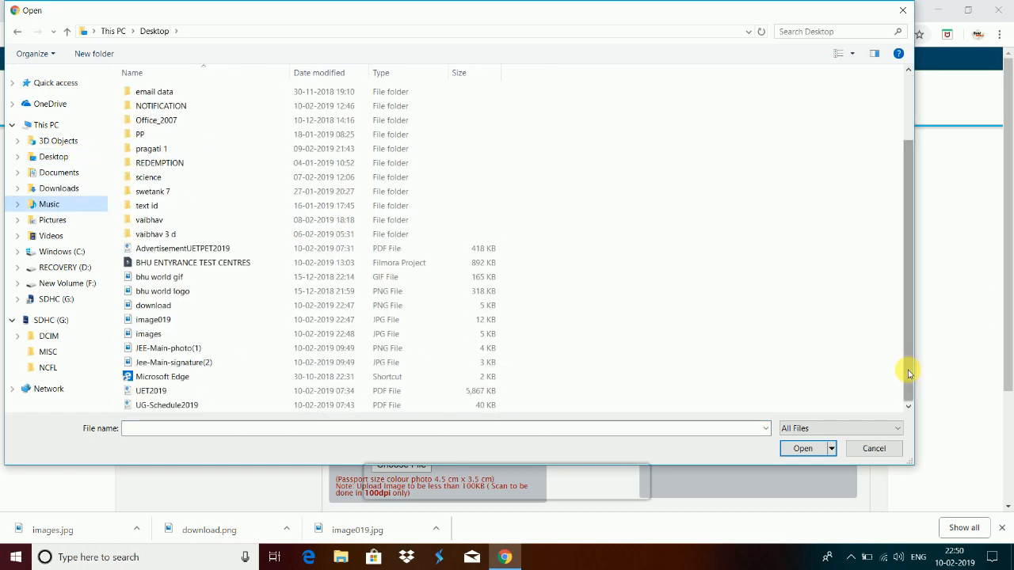
{"action": "left_click", "coordinate": [164, 353]}
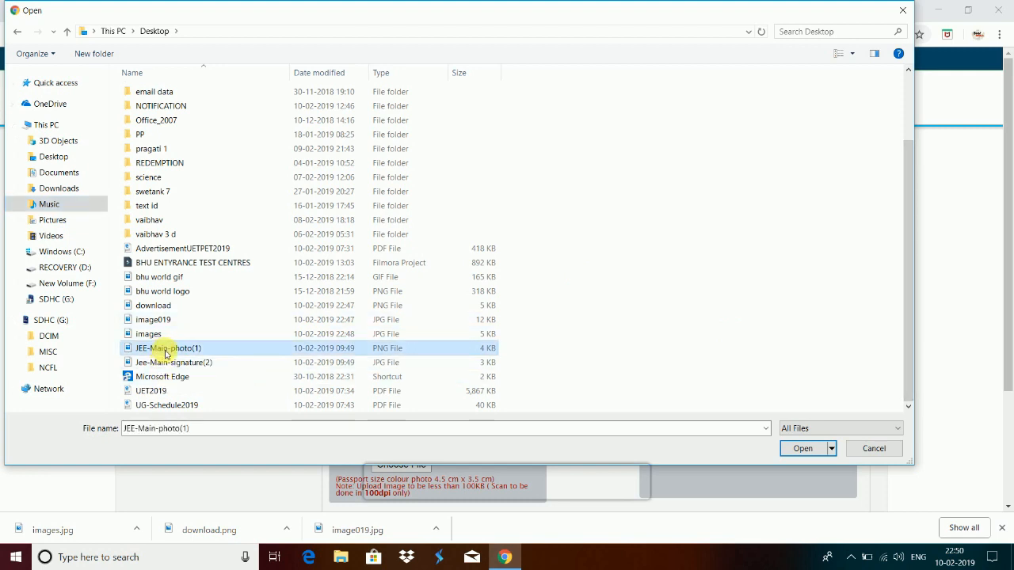
{"action": "left_click", "coordinate": [805, 449]}
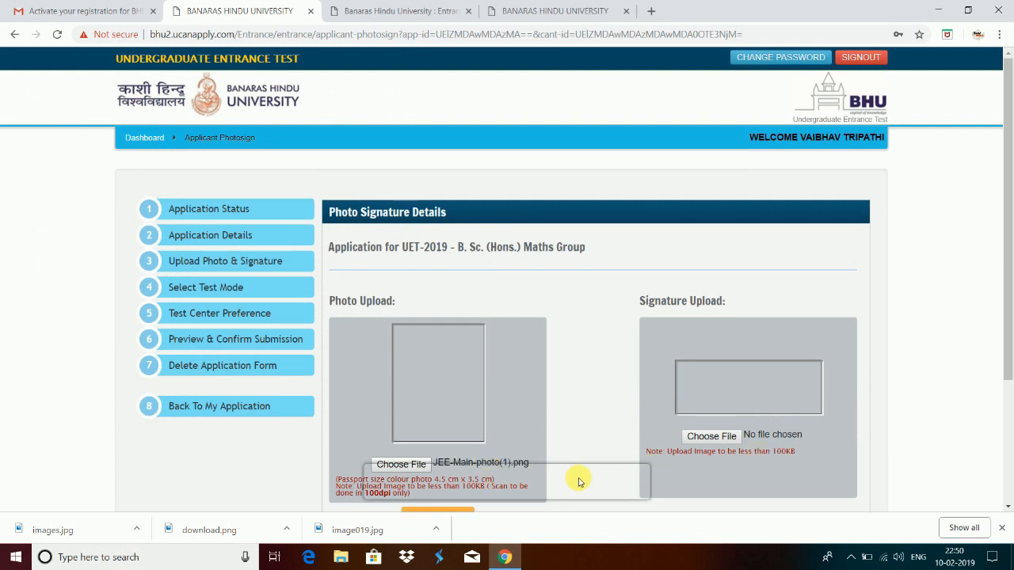
{"action": "scroll", "coordinate": [579, 478], "scroll_direction": "down", "scroll_amount": 1}
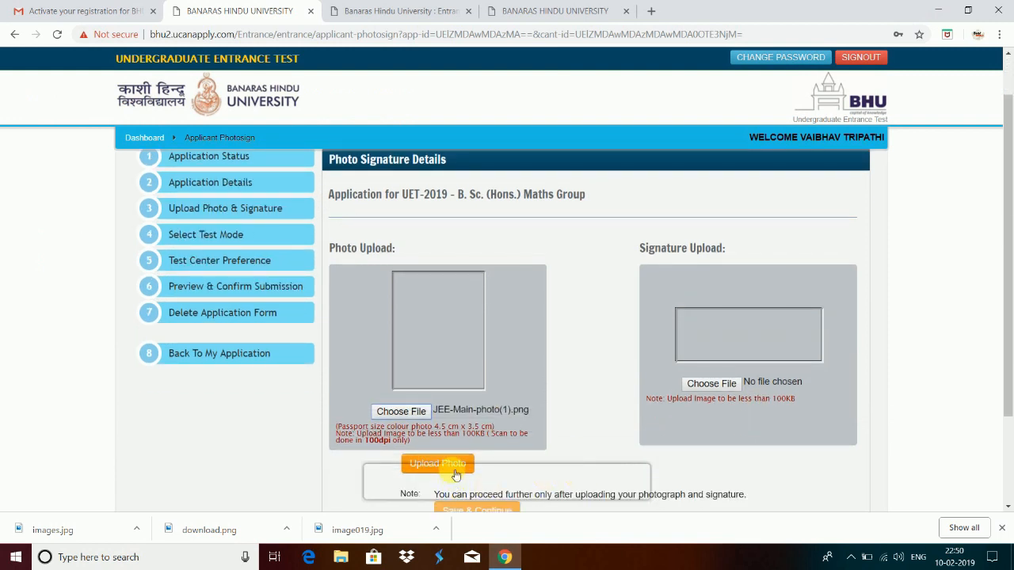
{"action": "left_click", "coordinate": [456, 473]}
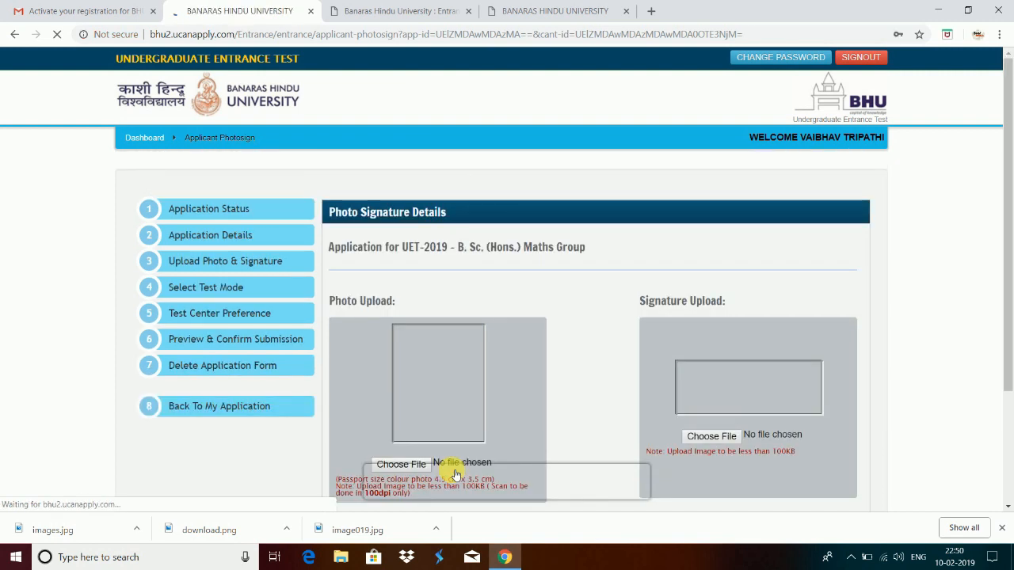
Upload Jee-Main-signature(2) as the signature, then save the photo and signature.
{"action": "left_click", "coordinate": [715, 435]}
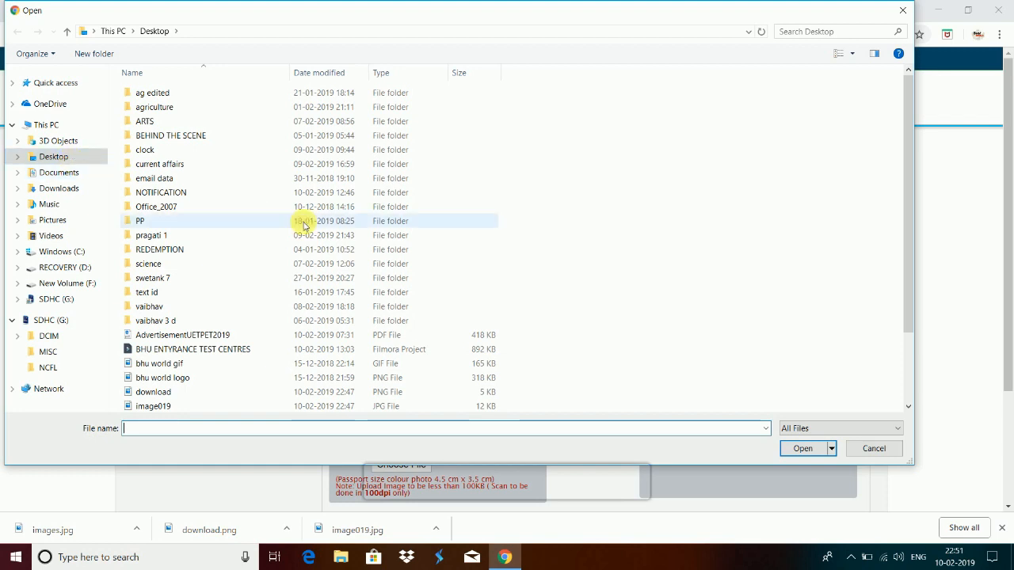
{"action": "left_click", "coordinate": [907, 362]}
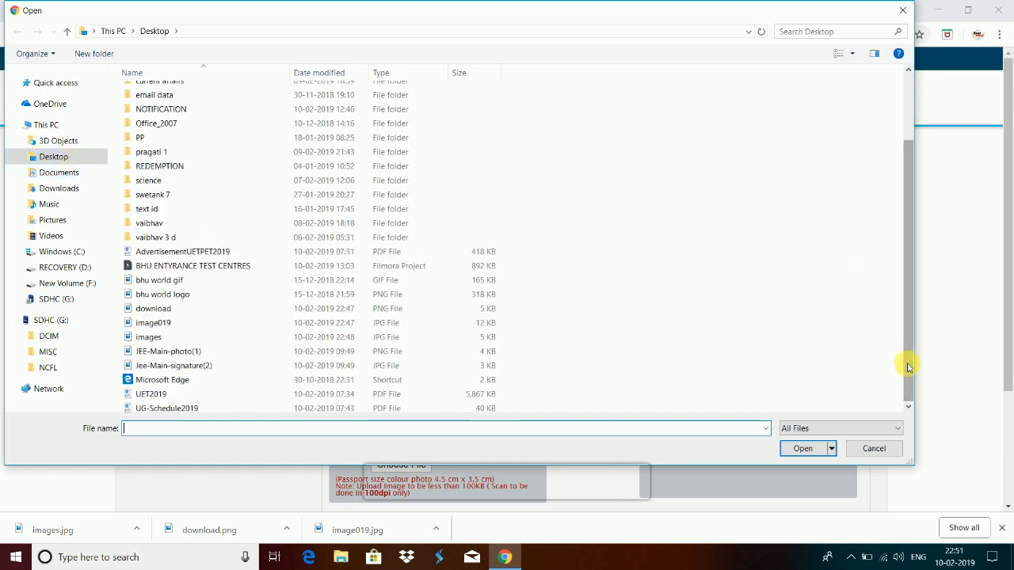
{"action": "left_click", "coordinate": [233, 362]}
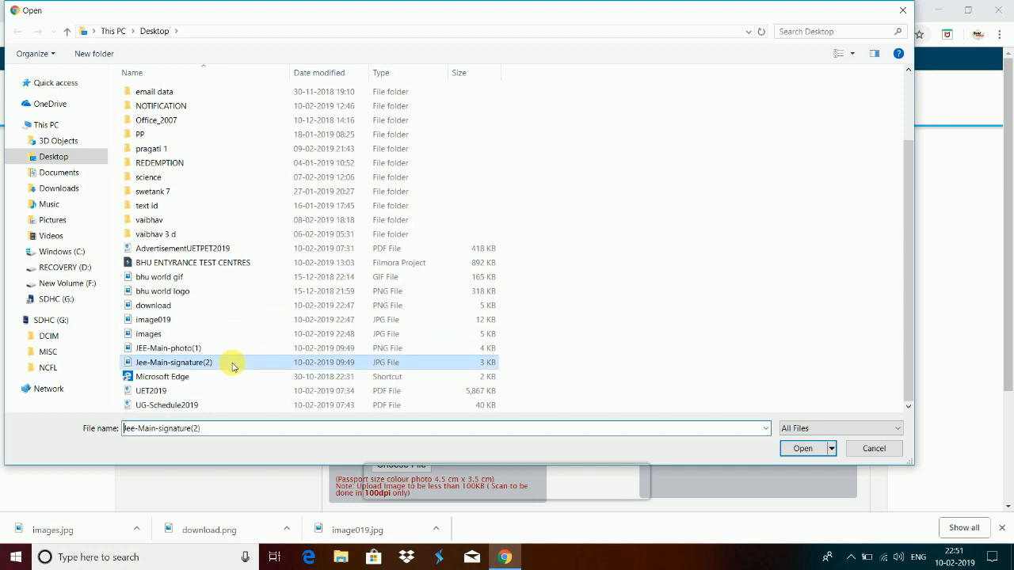
{"action": "left_click", "coordinate": [810, 448]}
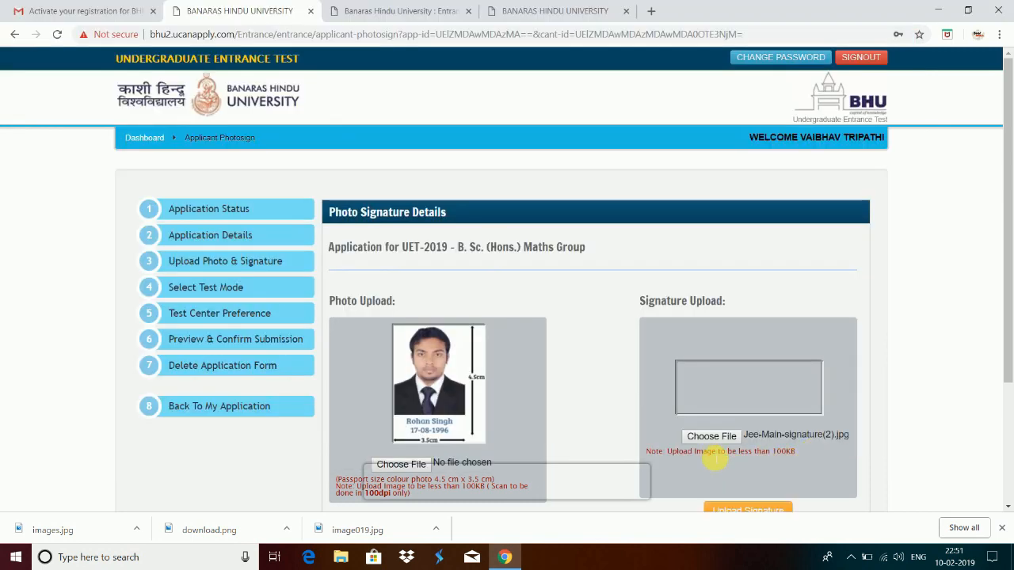
{"action": "left_click", "coordinate": [732, 513]}
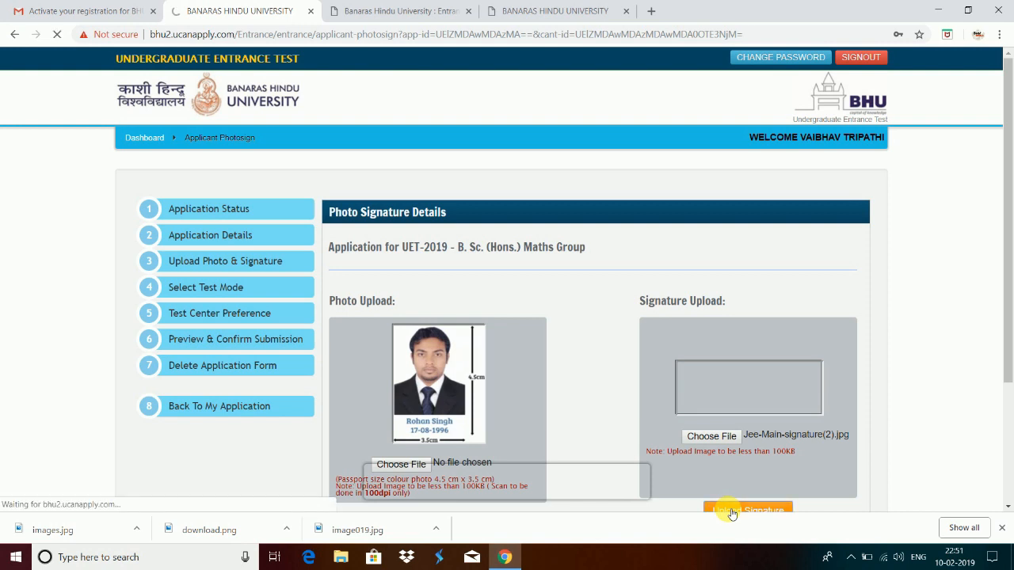
{"action": "scroll", "coordinate": [732, 514], "scroll_direction": "down", "scroll_amount": 3}
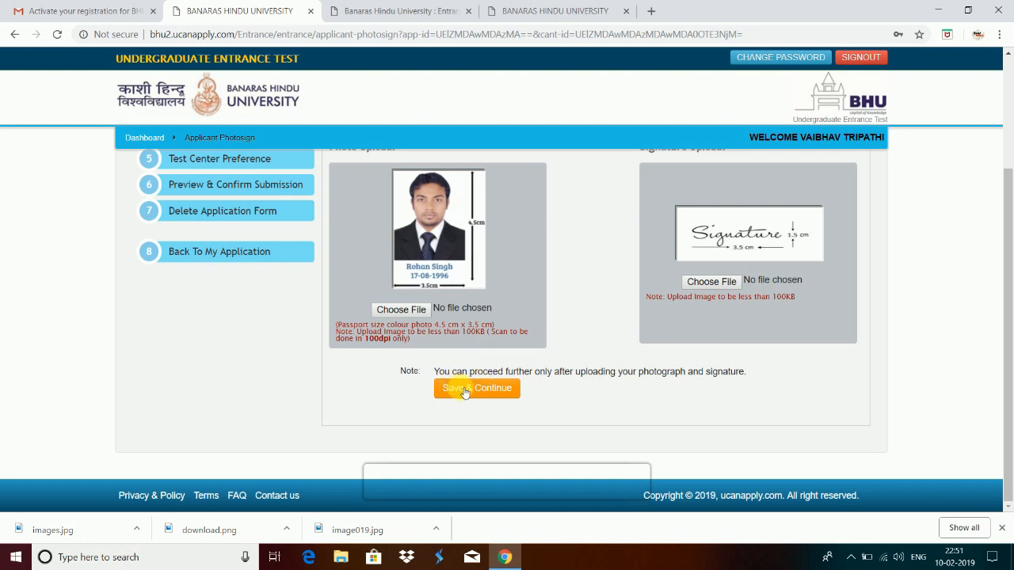
{"action": "left_click", "coordinate": [465, 393]}
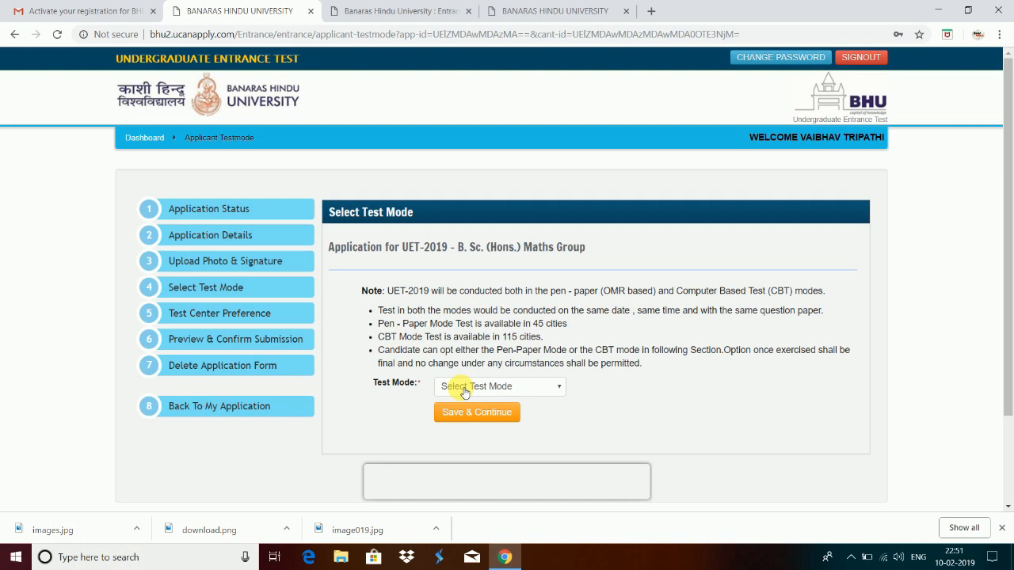
Choose COMPUTER BASED TEST (CBT) as the test mode and save it.
{"action": "left_click", "coordinate": [558, 386]}
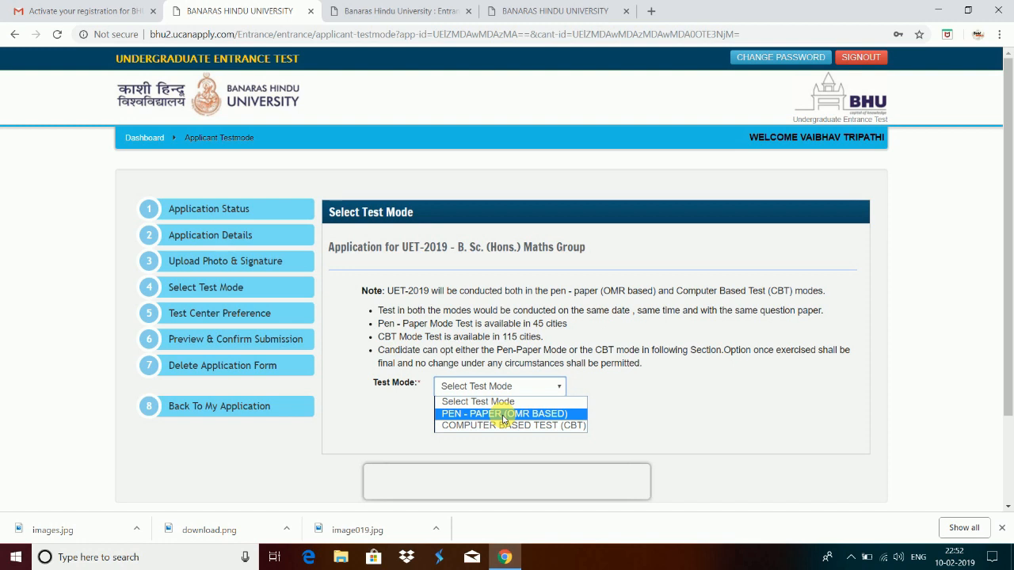
{"action": "left_click", "coordinate": [503, 427]}
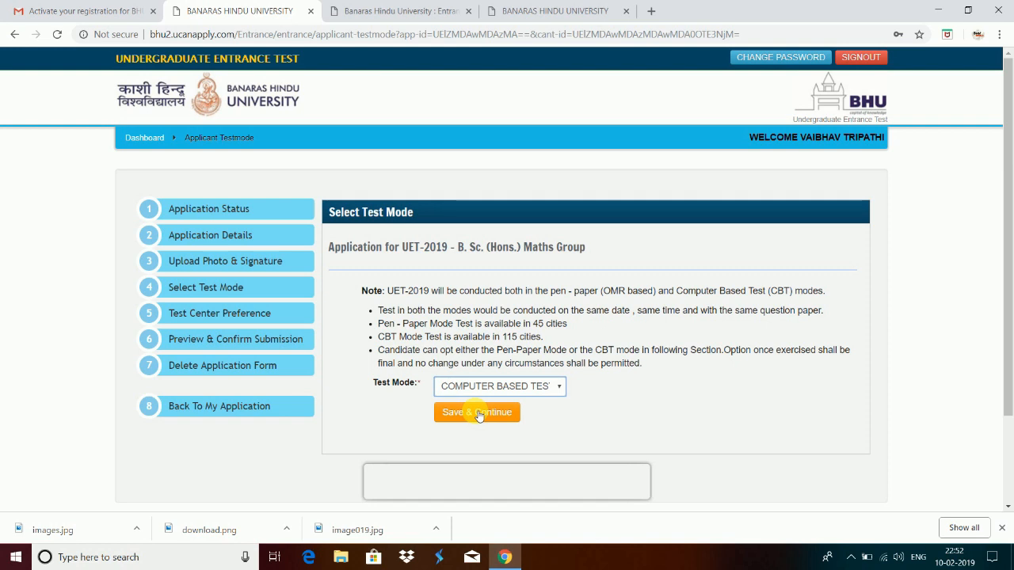
{"action": "left_click", "coordinate": [478, 416]}
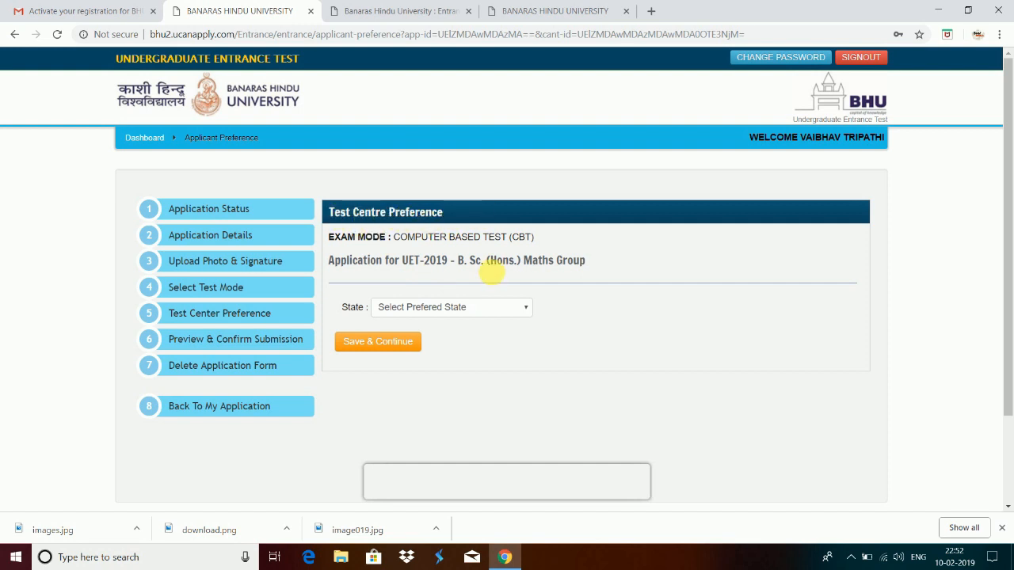
Add Uttar Pradesh, Varanasi as test-centre preference 1.
{"action": "left_click", "coordinate": [524, 311]}
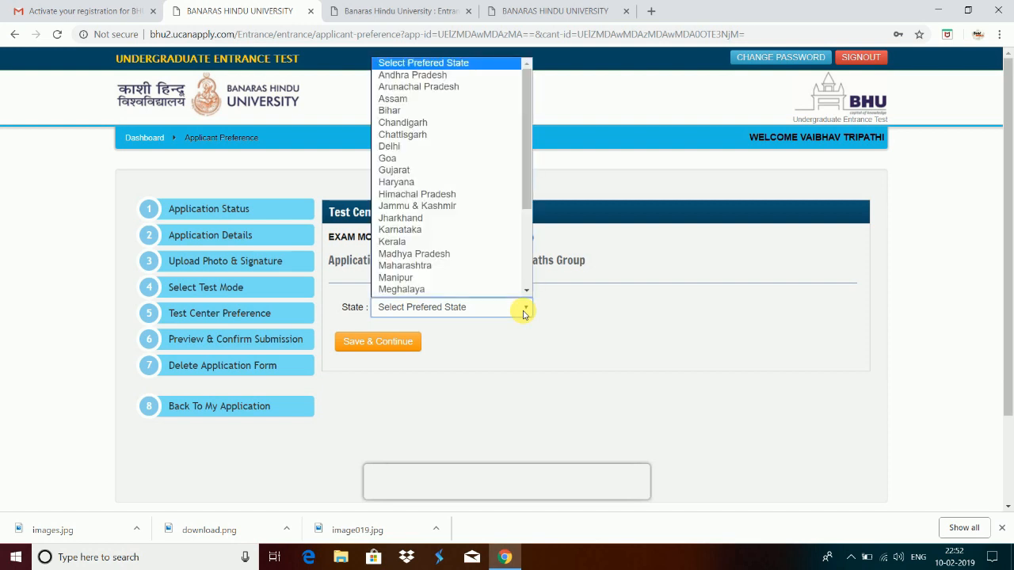
{"action": "left_click", "coordinate": [521, 341]}
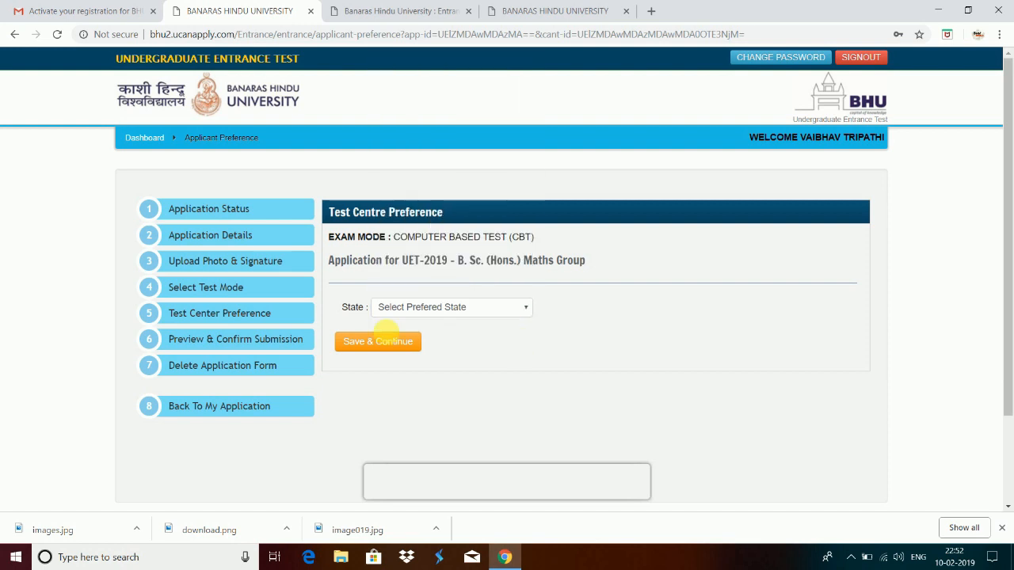
{"action": "left_click", "coordinate": [499, 308]}
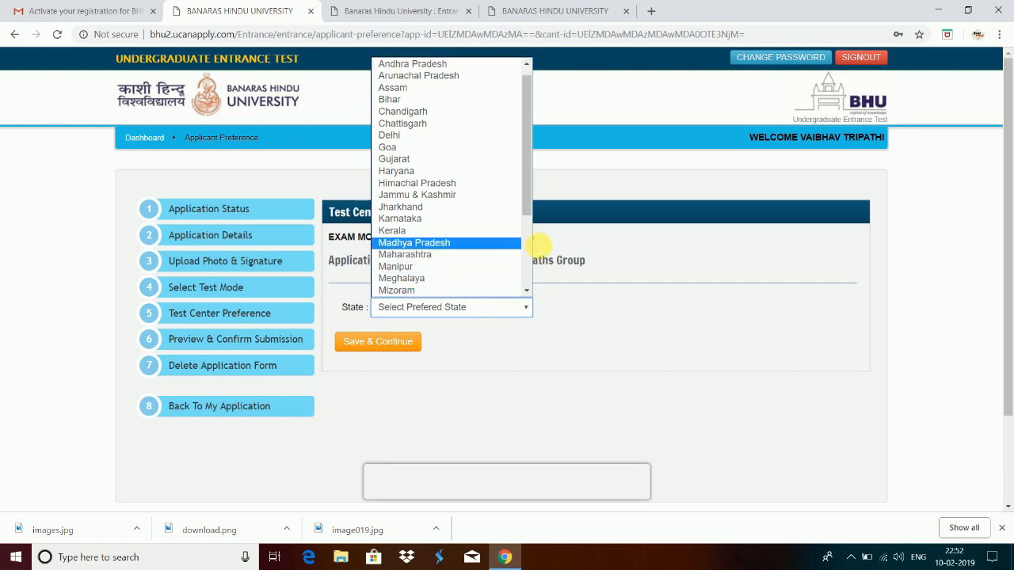
{"action": "left_click", "coordinate": [527, 246]}
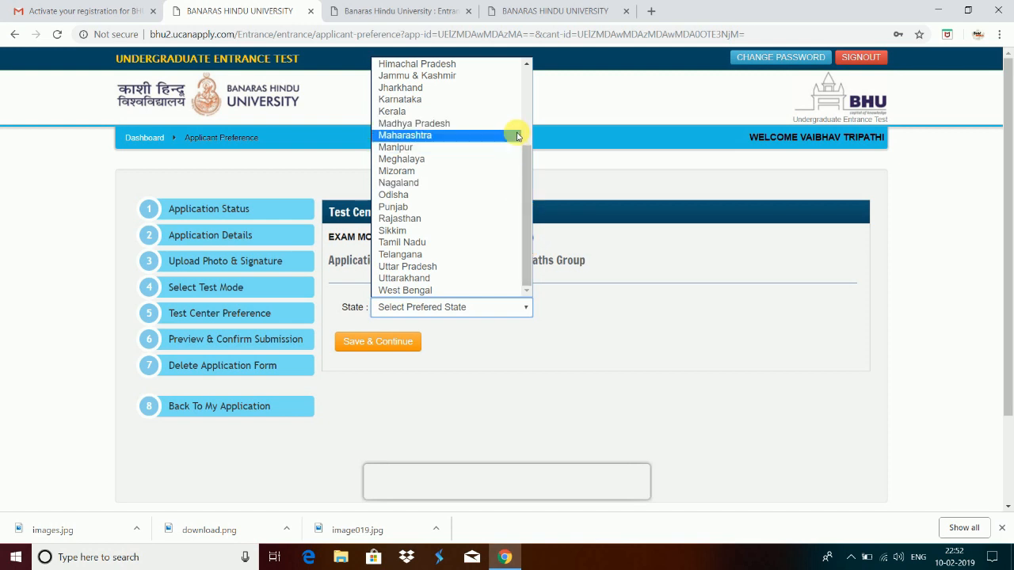
{"action": "left_click", "coordinate": [531, 131]}
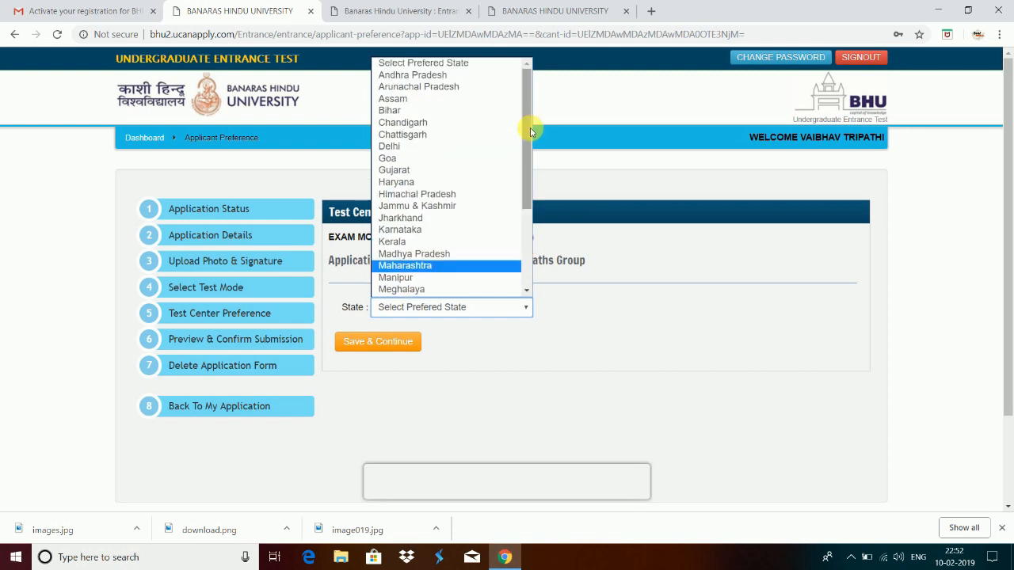
{"action": "left_click", "coordinate": [528, 234]}
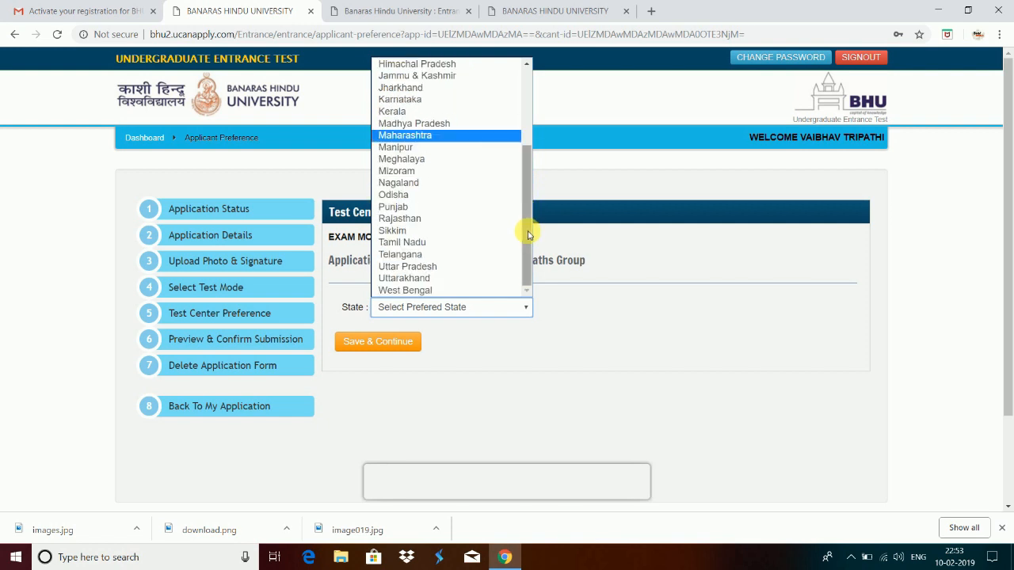
{"action": "left_click", "coordinate": [444, 267]}
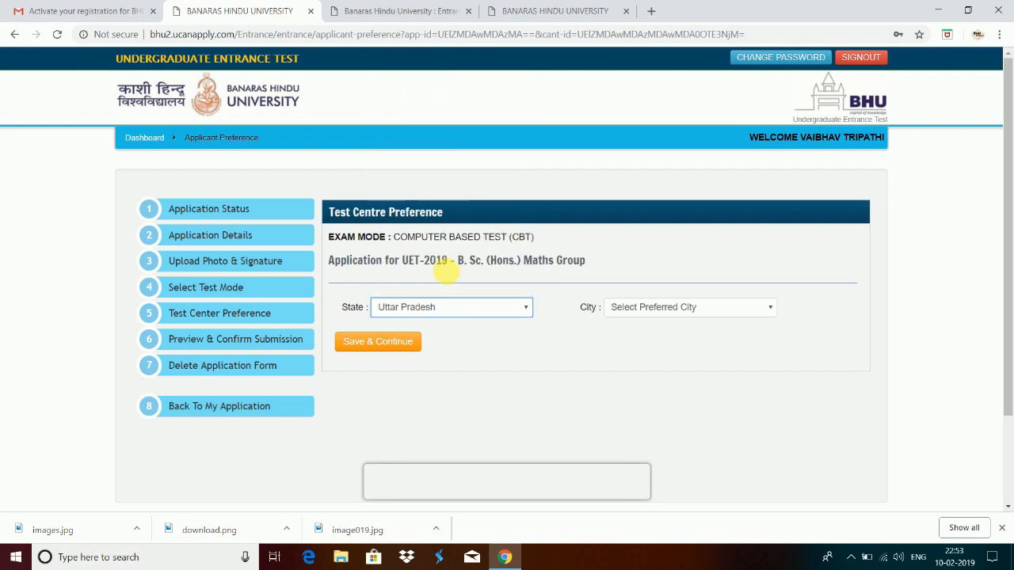
{"action": "left_click", "coordinate": [762, 307]}
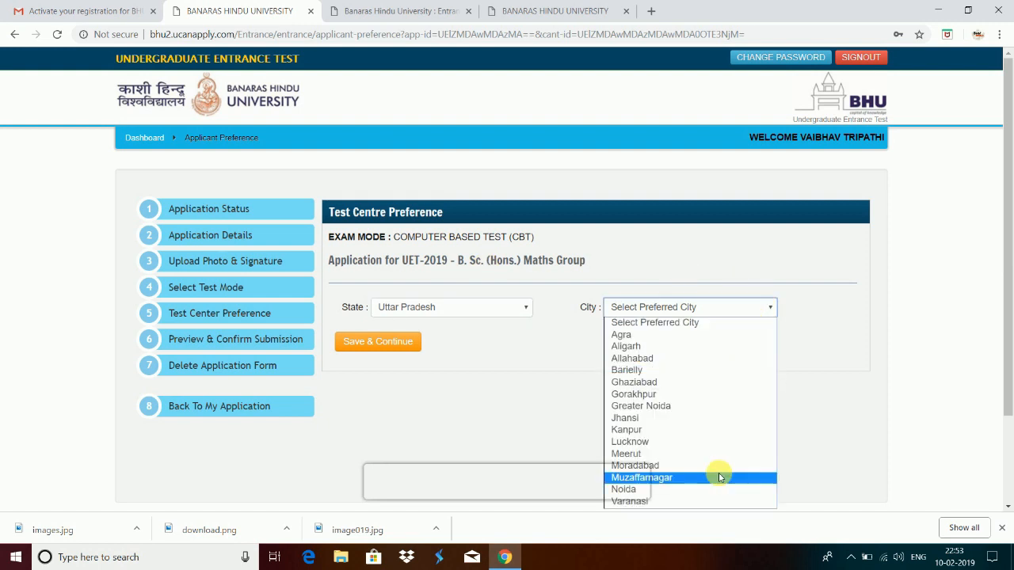
{"action": "left_click", "coordinate": [719, 502]}
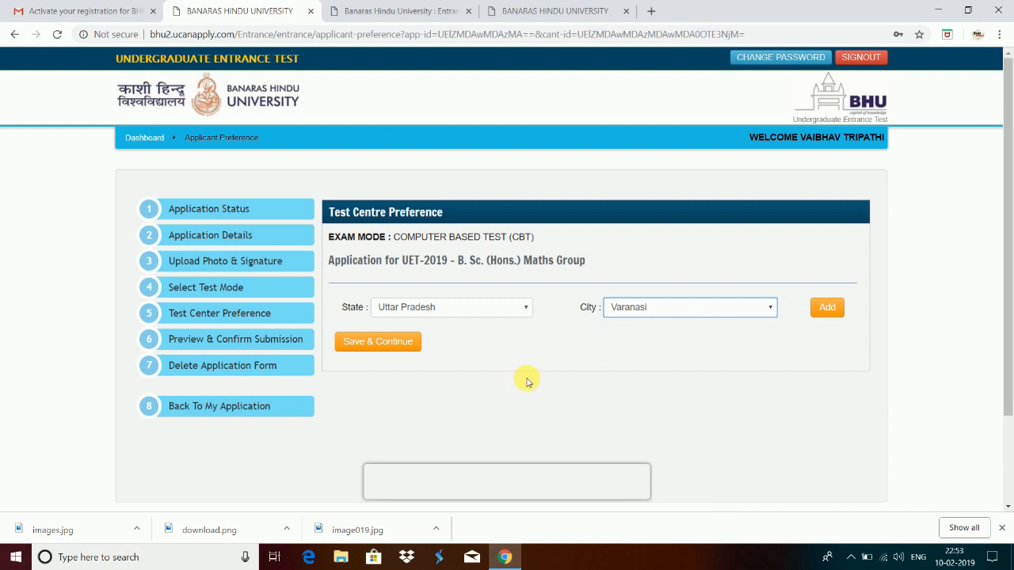
{"action": "left_click", "coordinate": [827, 308]}
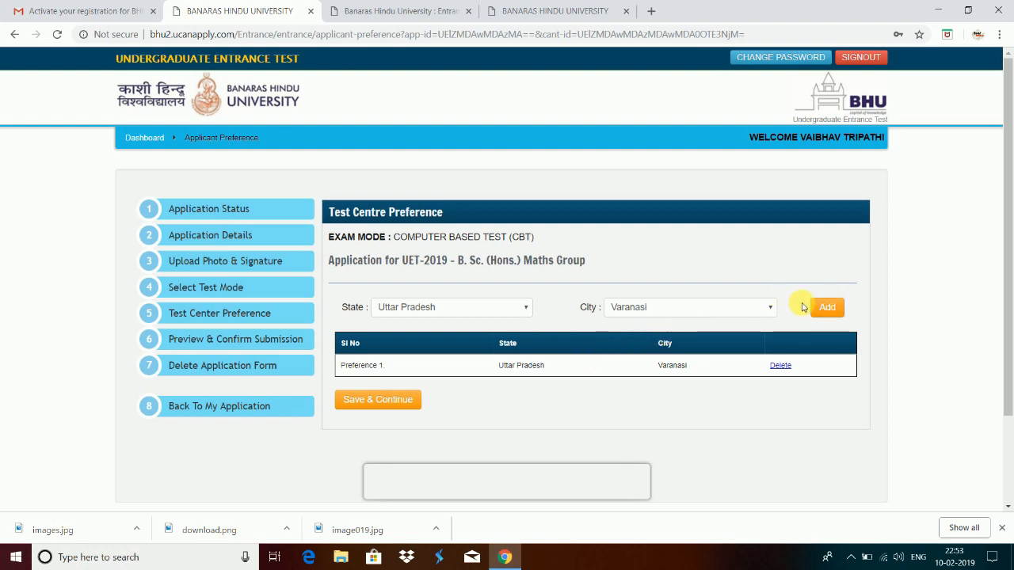
Add Telangana, Hyderabad as test-centre preference 2.
{"action": "left_click", "coordinate": [528, 310]}
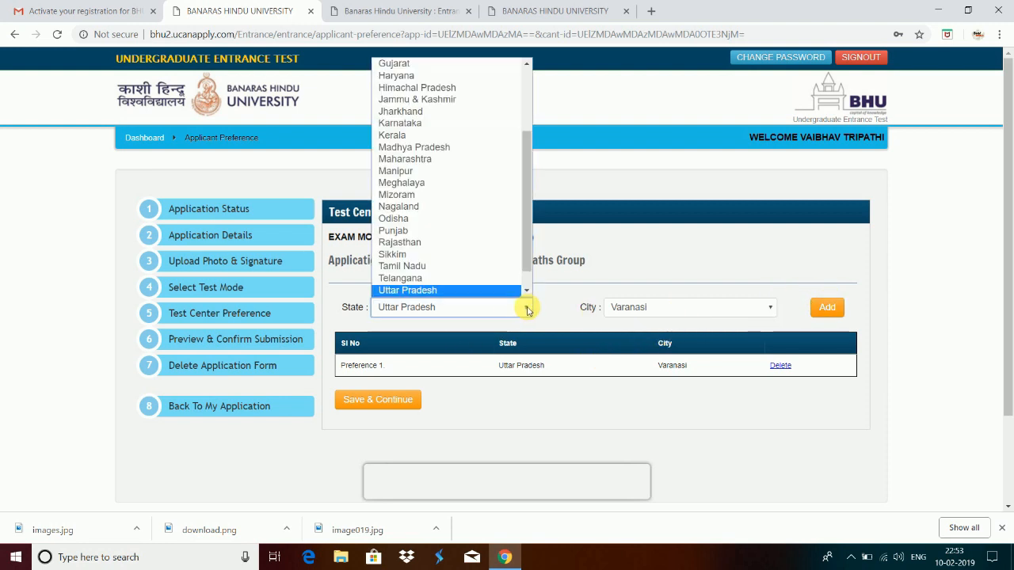
{"action": "left_click", "coordinate": [450, 279]}
{"action": "left_click", "coordinate": [641, 309]}
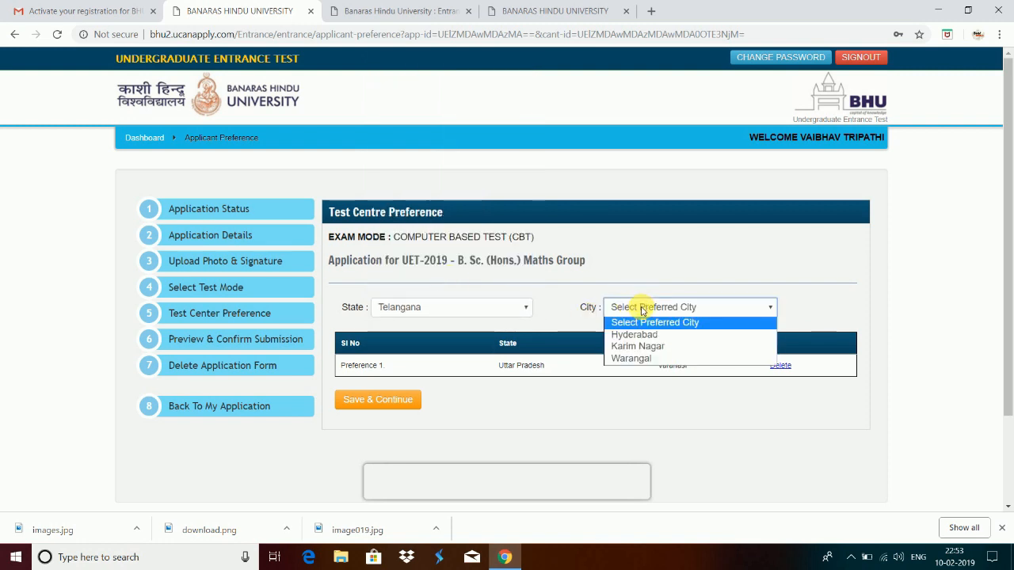
{"action": "left_click", "coordinate": [645, 323]}
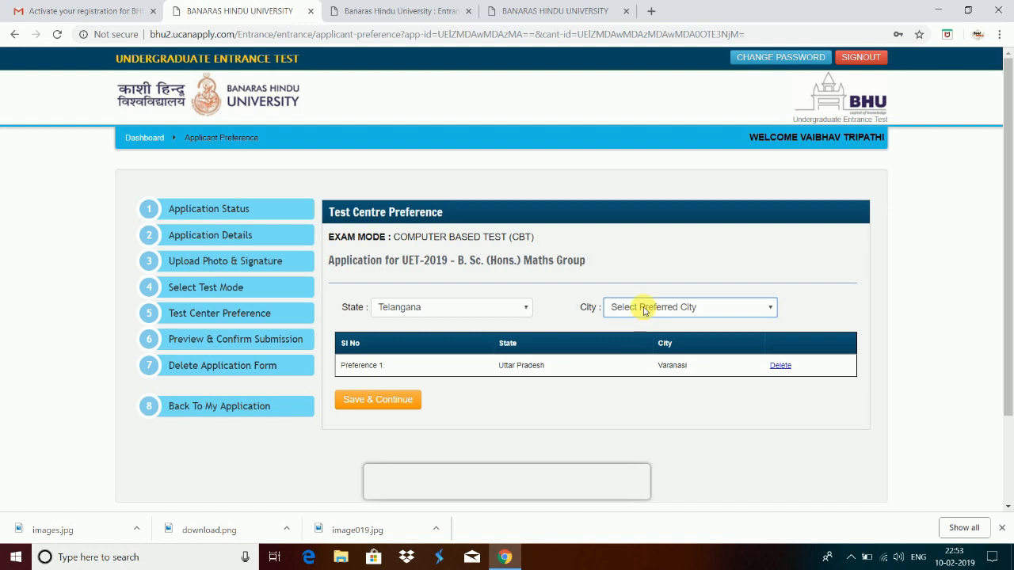
{"action": "left_click", "coordinate": [644, 312]}
{"action": "left_click", "coordinate": [643, 335]}
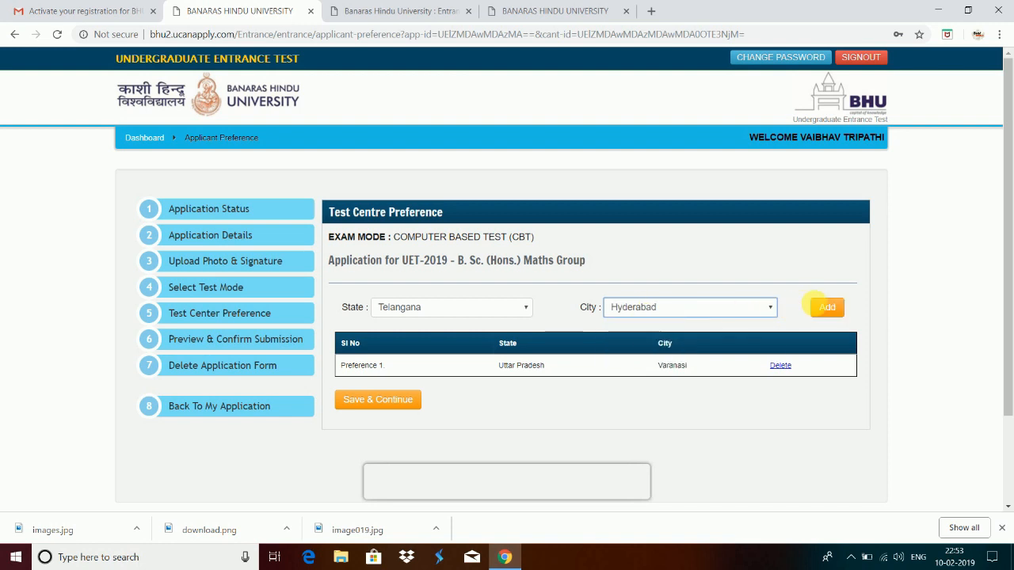
{"action": "left_click", "coordinate": [824, 307]}
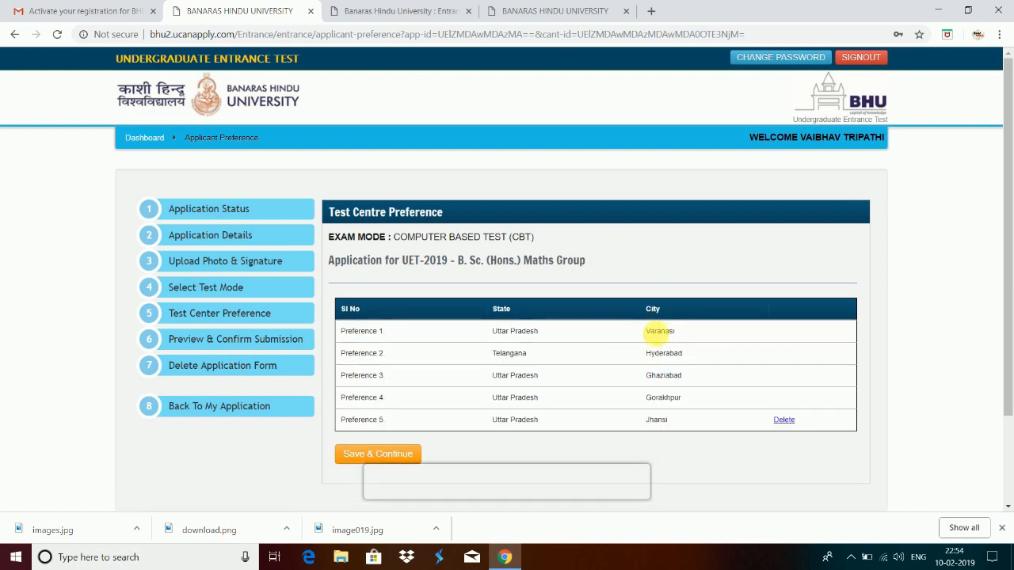
Save the test-centre preferences and review the full application preview.
{"action": "left_click", "coordinate": [405, 449]}
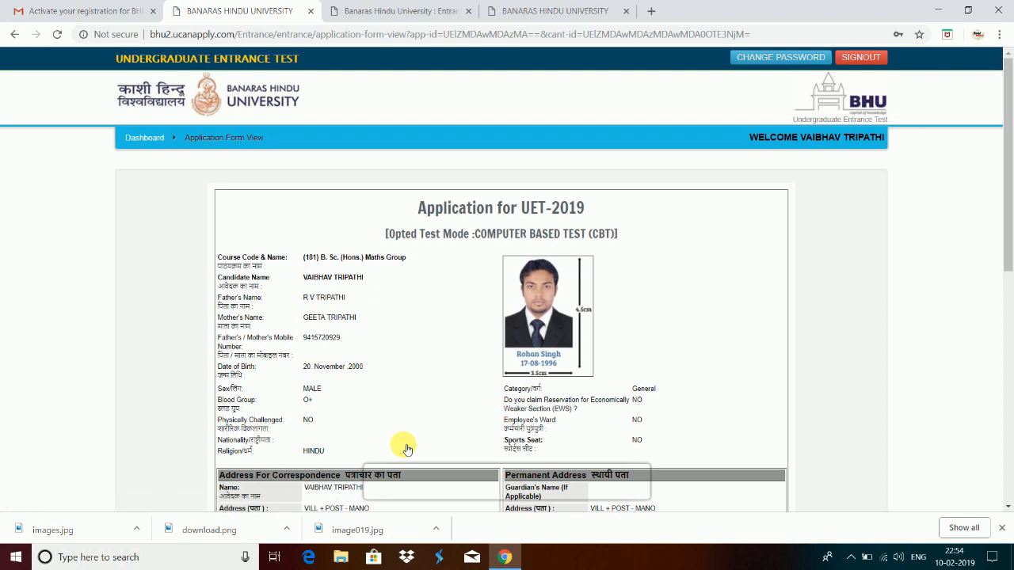
{"action": "scroll", "coordinate": [406, 450], "scroll_direction": "down", "scroll_amount": 3}
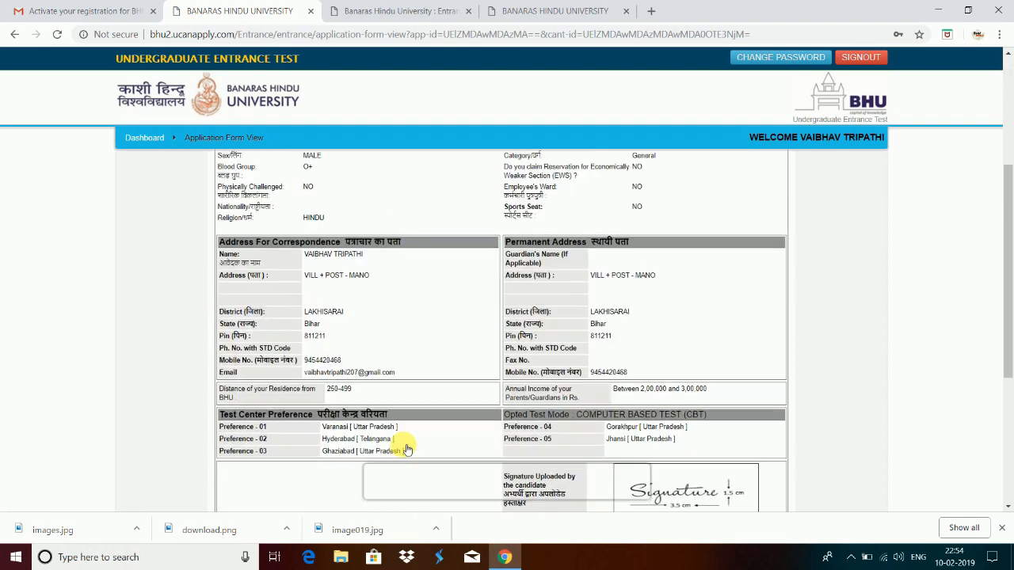
{"action": "scroll", "coordinate": [406, 450], "scroll_direction": "down", "scroll_amount": 1}
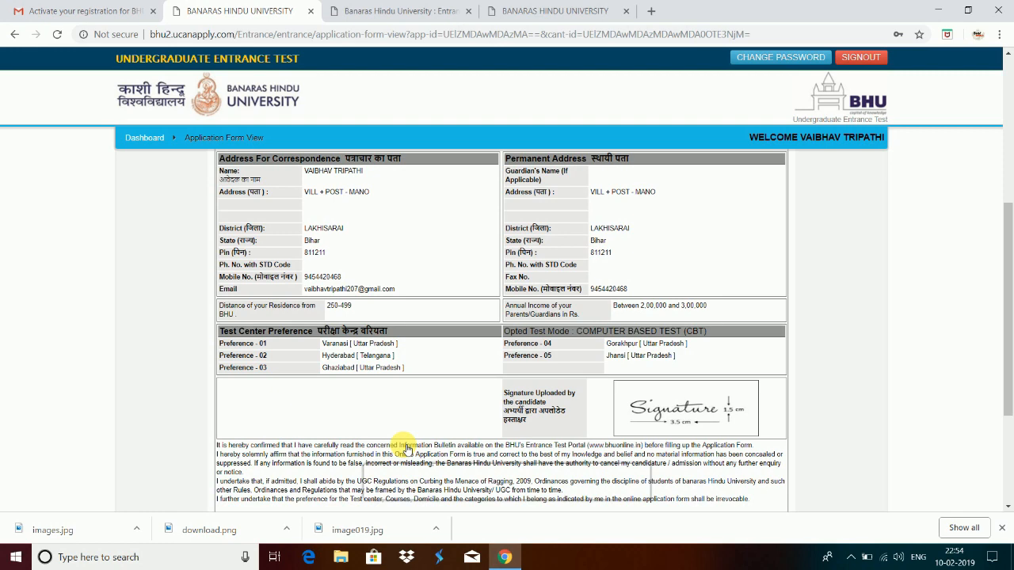
{"action": "scroll", "coordinate": [405, 449], "scroll_direction": "down", "scroll_amount": 2}
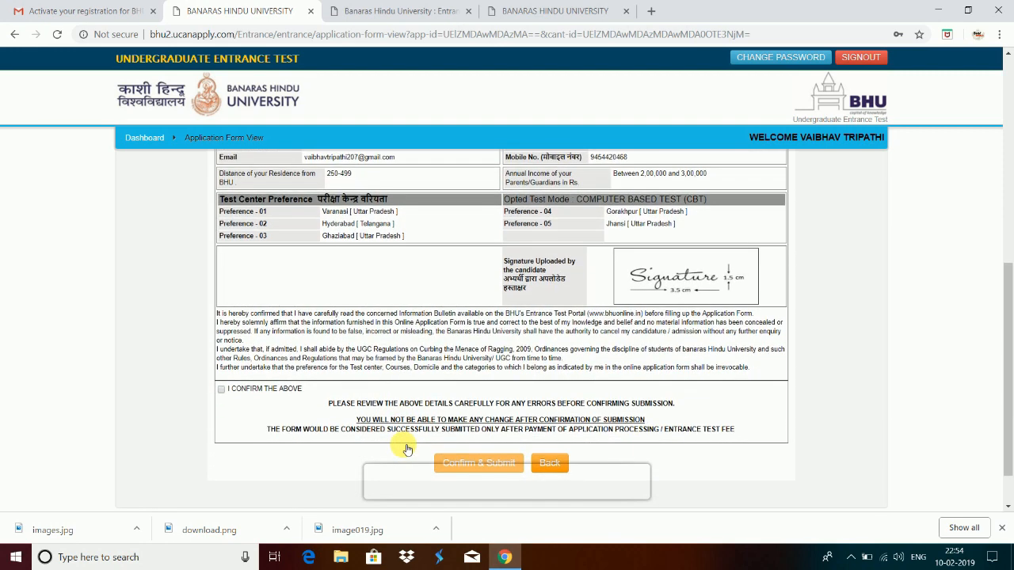
{"action": "scroll", "coordinate": [406, 449], "scroll_direction": "up", "scroll_amount": 3}
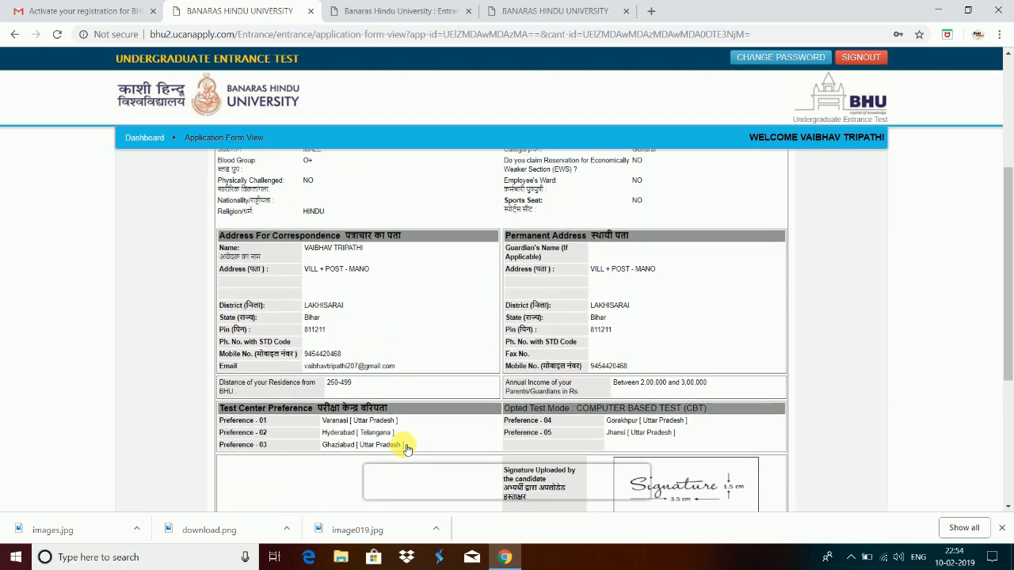
{"action": "scroll", "coordinate": [405, 449], "scroll_direction": "up", "scroll_amount": 3}
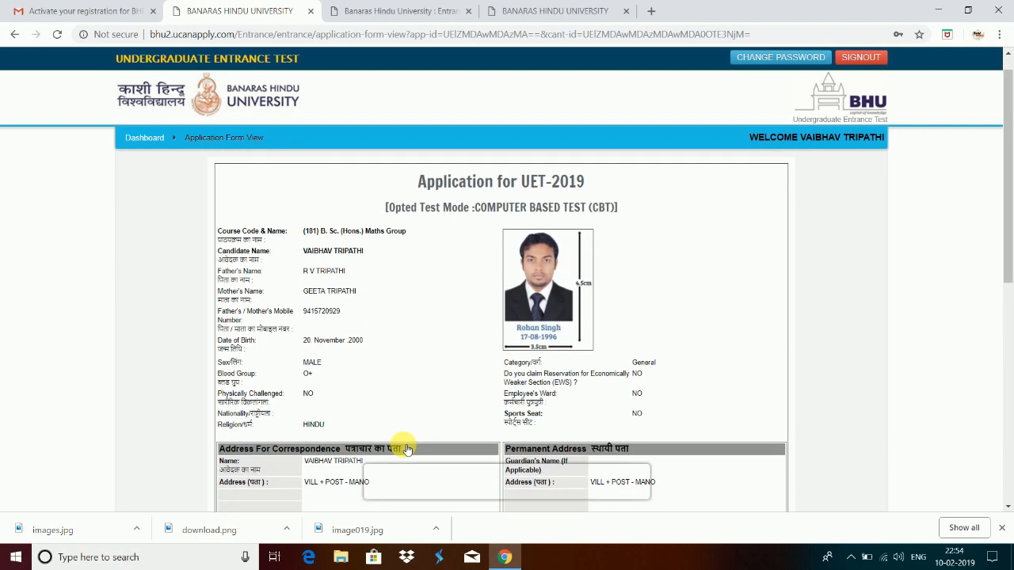
{"action": "scroll", "coordinate": [406, 449], "scroll_direction": "down", "scroll_amount": 6}
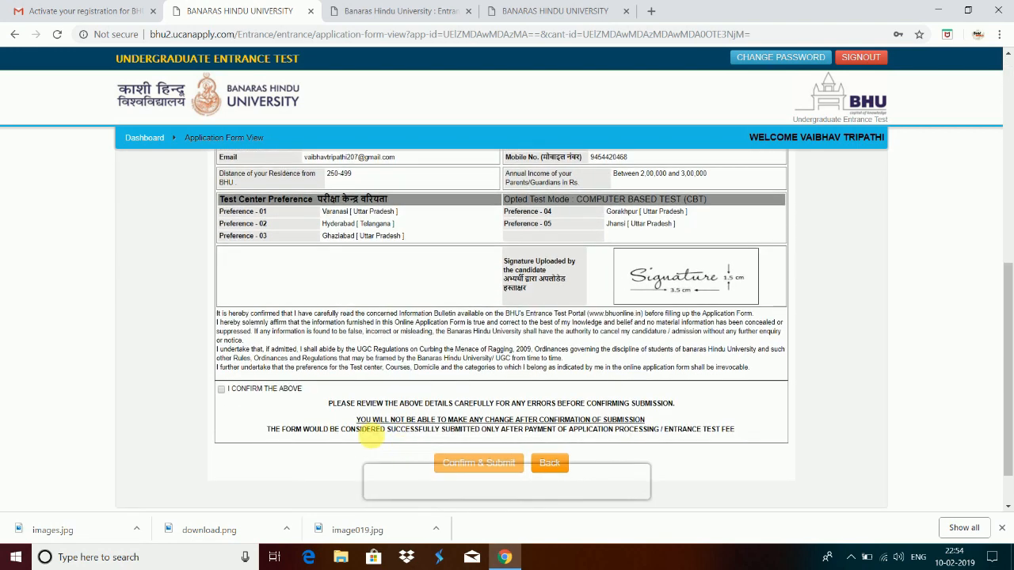
Tick 'I CONFIRM THE ABOVE' and submit the Maths Group application.
{"action": "left_click", "coordinate": [221, 389]}
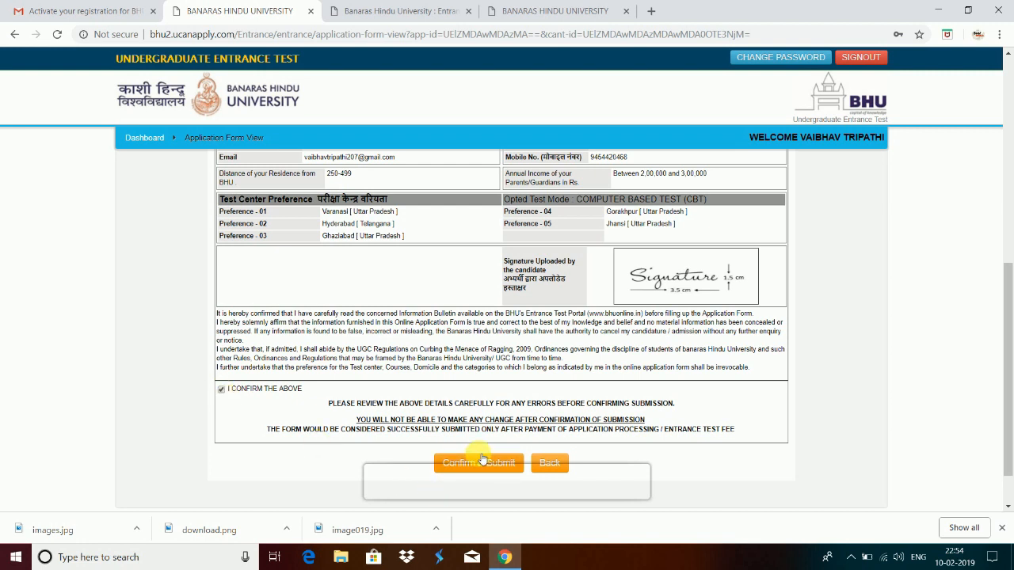
{"action": "left_click", "coordinate": [481, 463]}
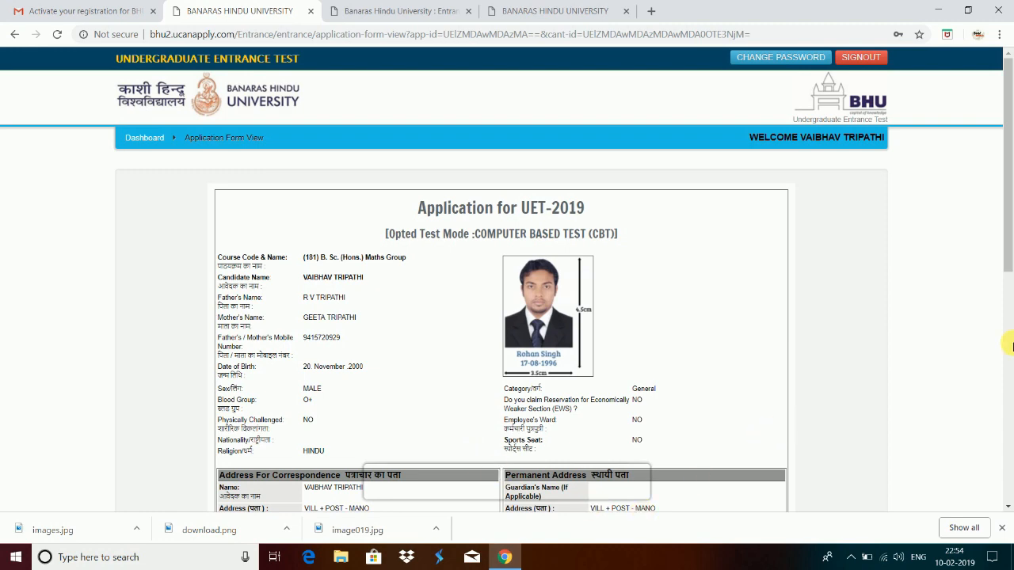
{"action": "mouse_move", "coordinate": [1007, 296]}
{"action": "left_mouse_down"}
{"action": "mouse_move", "coordinate": [1005, 402]}
{"action": "mouse_move", "coordinate": [633, 353]}
{"action": "left_mouse_up"}
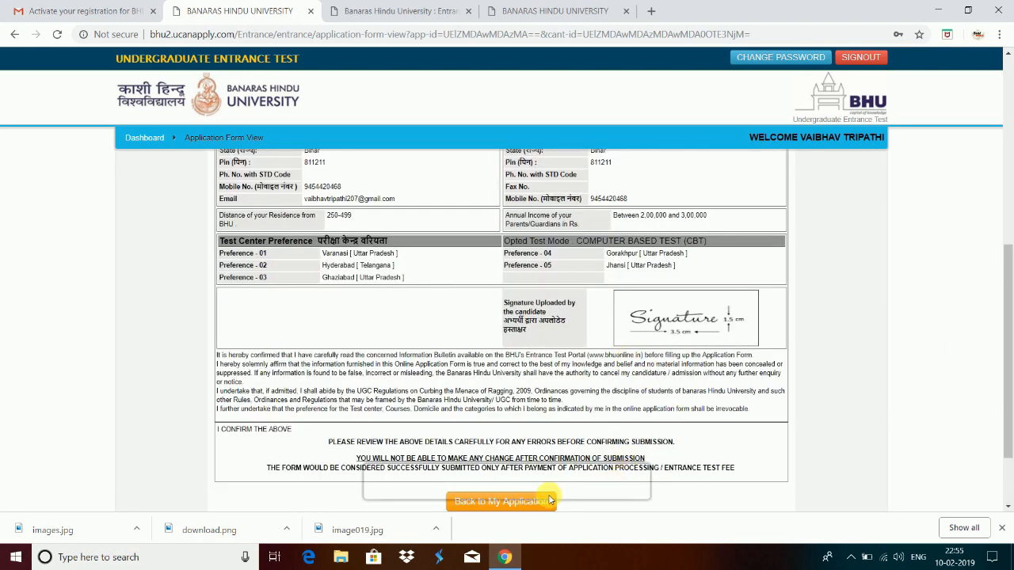
Back on My Application(s), choose Course Type UET-2019 and Course Name 131 - B. A. (Hons.) Arts.
{"action": "left_click", "coordinate": [502, 502]}
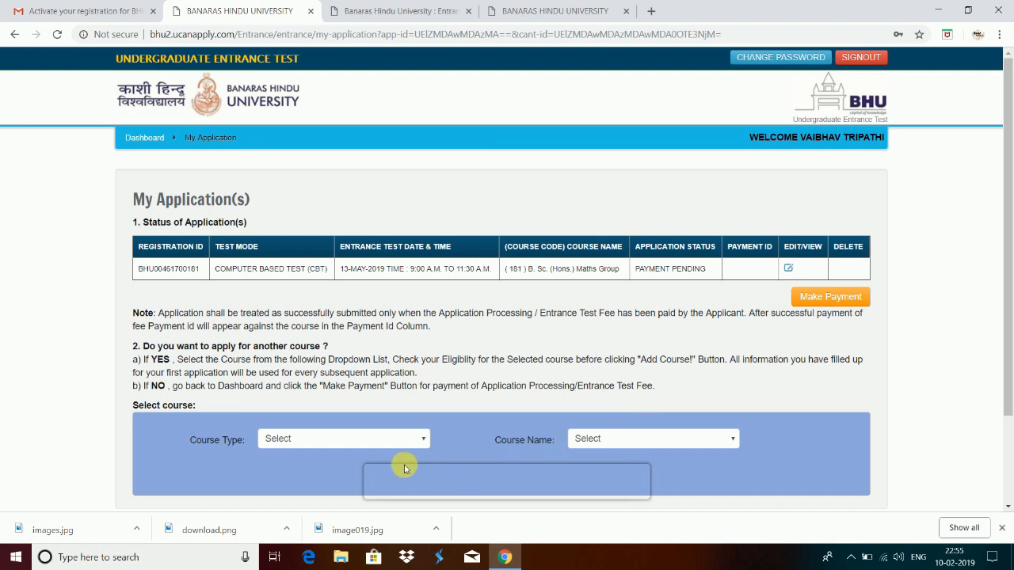
{"action": "left_click", "coordinate": [402, 437]}
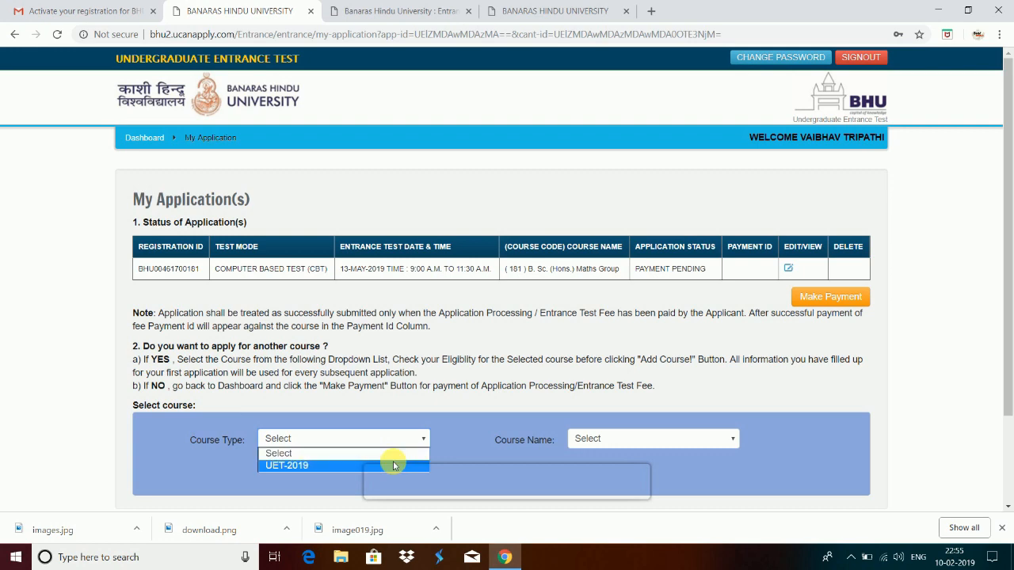
{"action": "left_click", "coordinate": [394, 465]}
{"action": "left_click", "coordinate": [650, 440]}
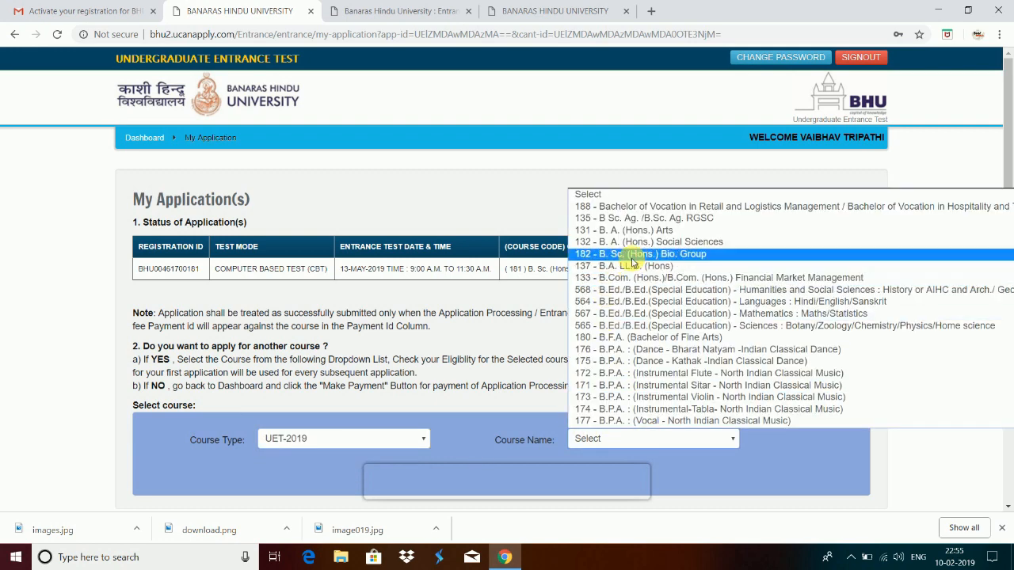
{"action": "left_click", "coordinate": [636, 218]}
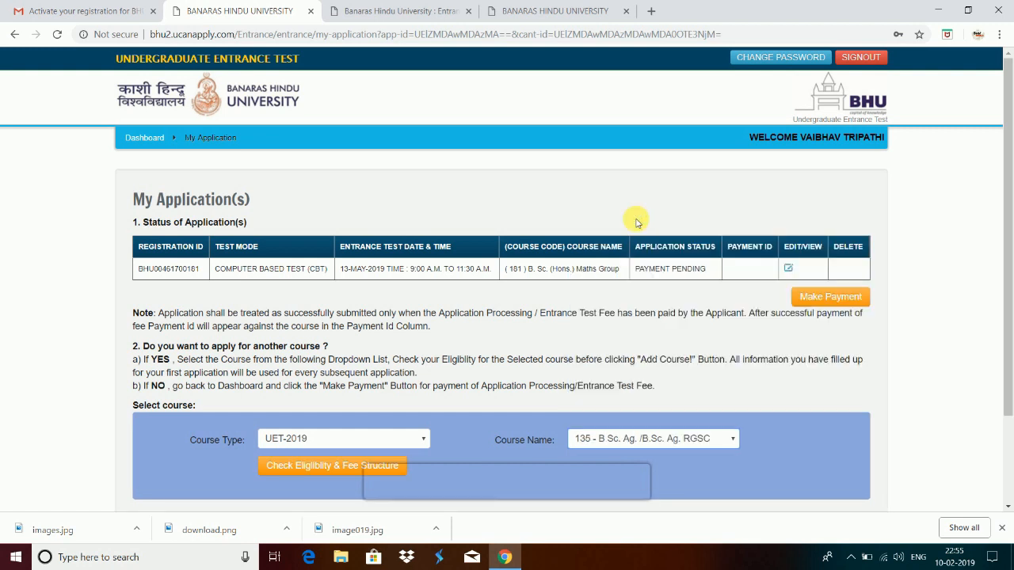
{"action": "key", "text": "Up"}
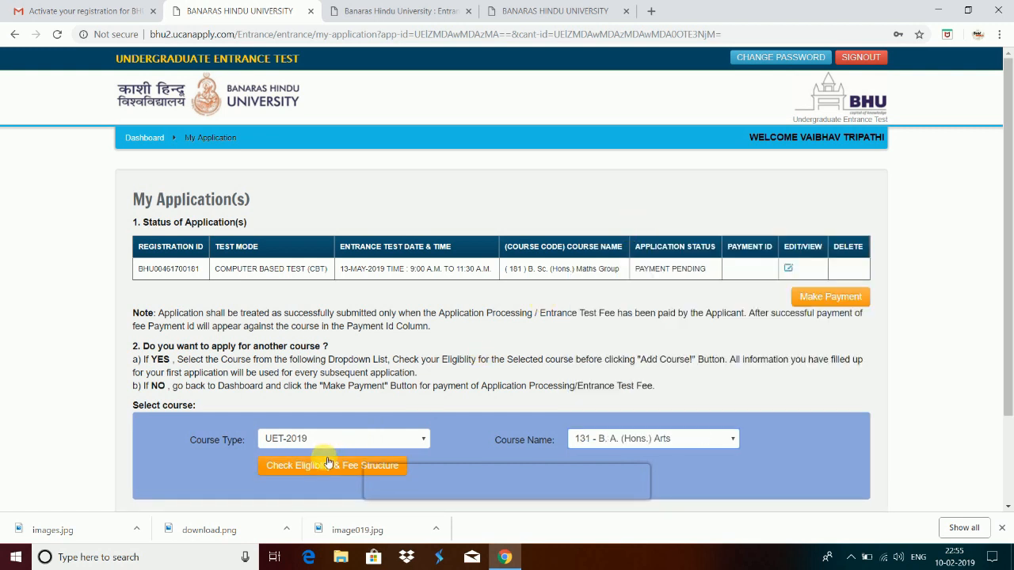
Check eligibility and fees for B. A. (Hons.) Arts, confirm eligibility, and add the course.
{"action": "left_click", "coordinate": [326, 465]}
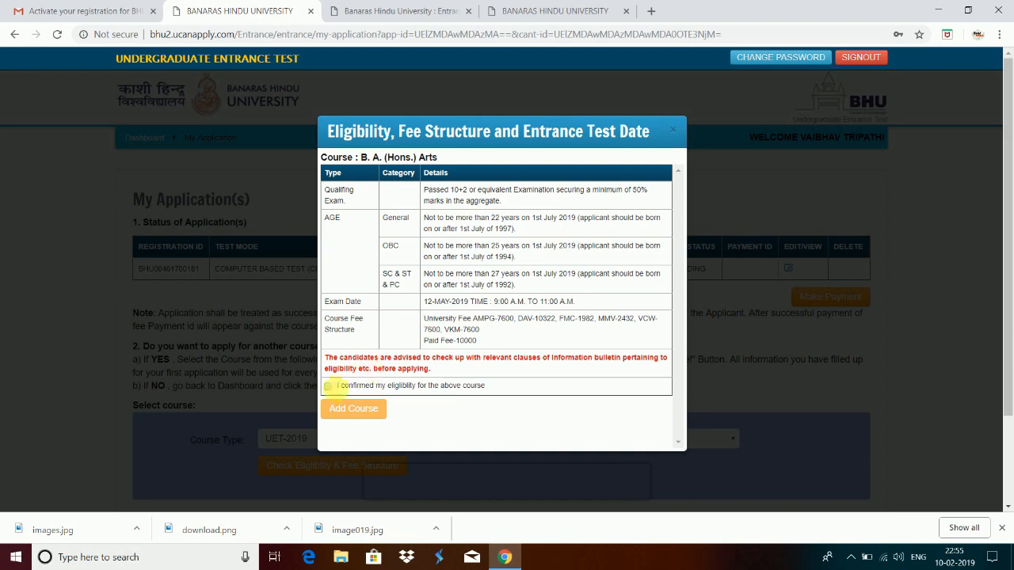
{"action": "left_click", "coordinate": [328, 386]}
{"action": "left_click", "coordinate": [349, 412]}
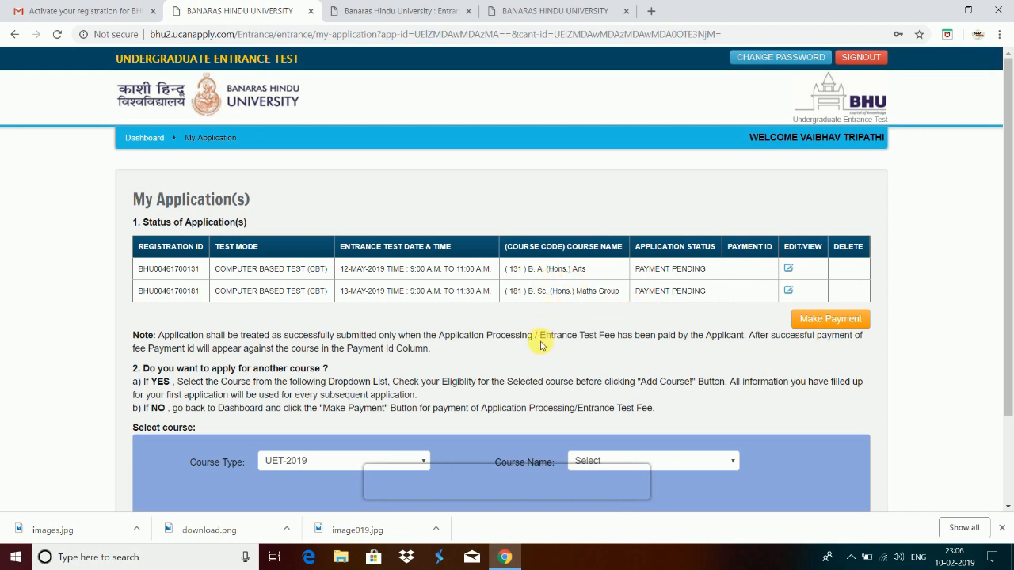
Select both applications and generate a Rs. 900 HDFC Bank cash-payment challan, closing the new tab.
{"action": "left_click", "coordinate": [812, 319]}
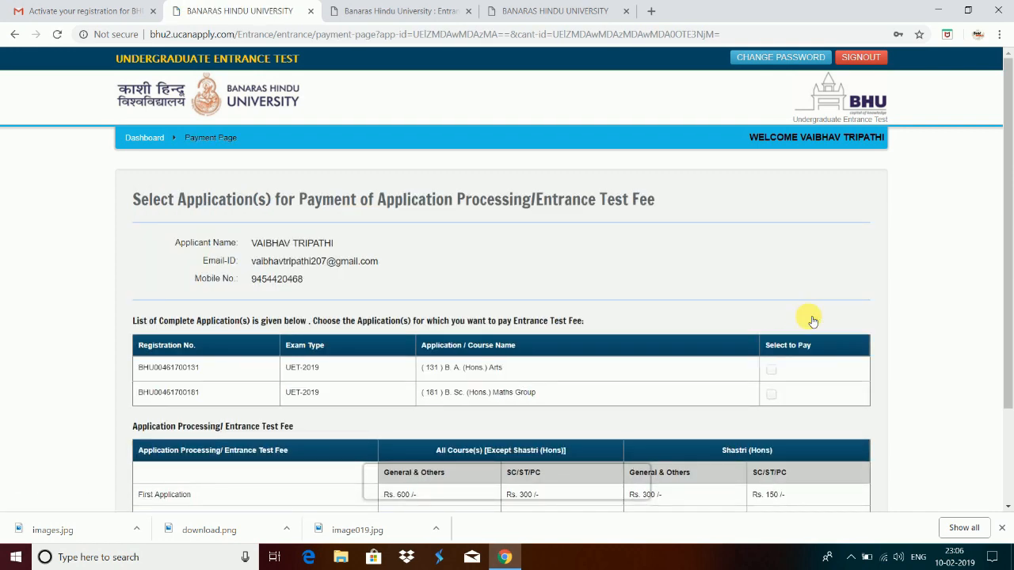
{"action": "left_click", "coordinate": [1009, 428]}
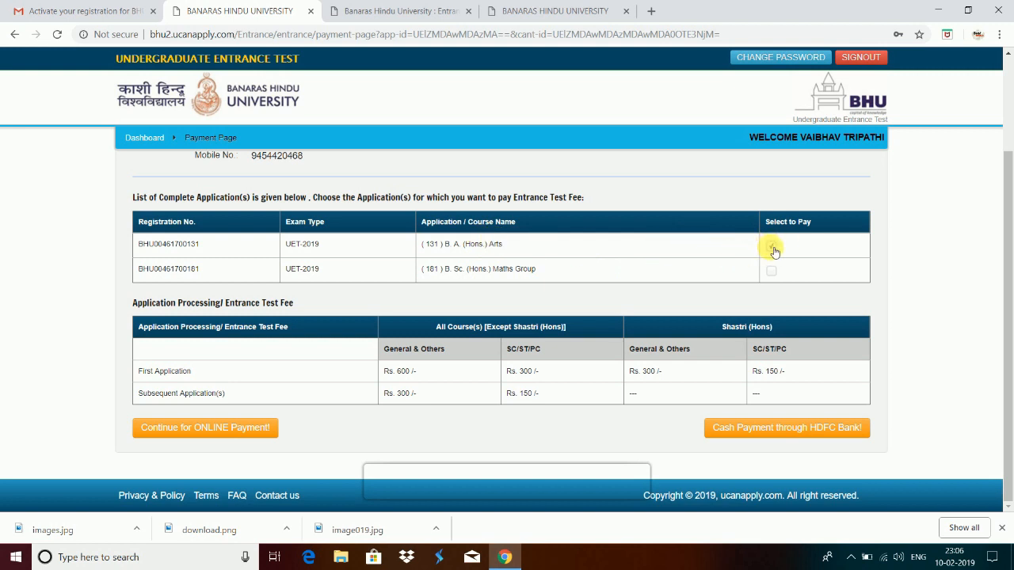
{"action": "left_click", "coordinate": [773, 247]}
{"action": "left_click", "coordinate": [756, 428]}
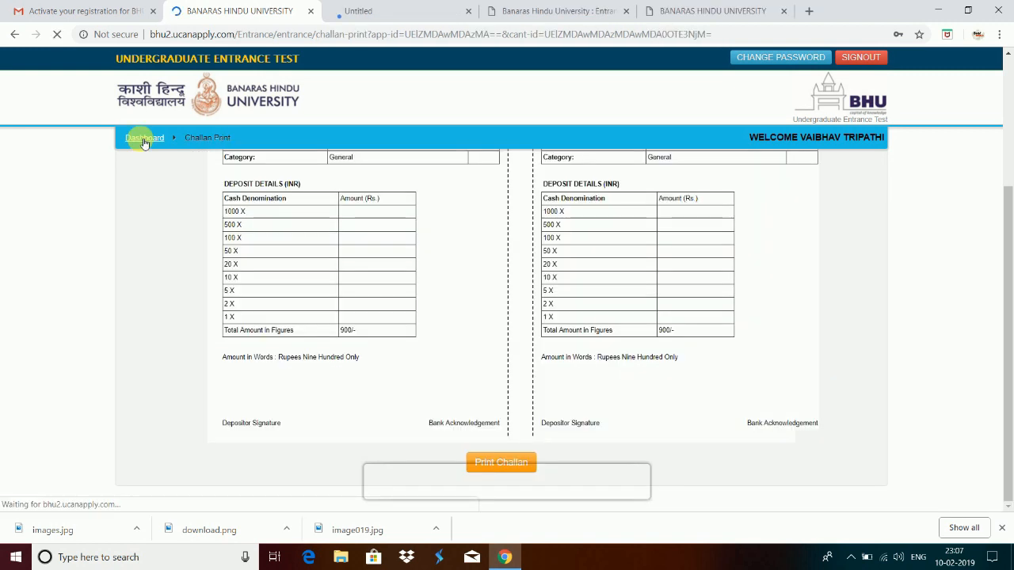
{"action": "left_click", "coordinate": [467, 11]}
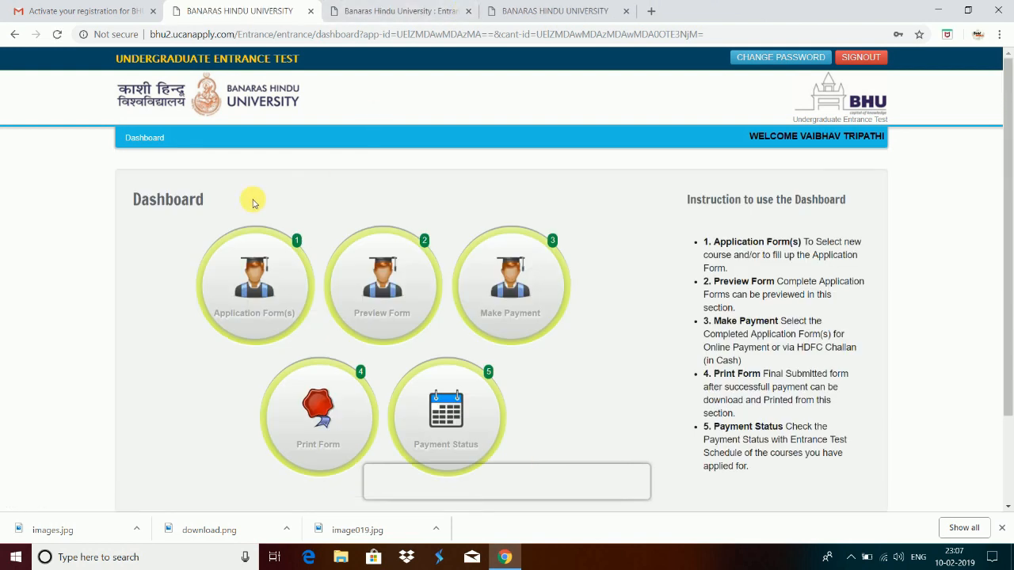
Check the Application Form(s) section, return to the Dashboard, and close the Chrome window.
{"action": "left_click", "coordinate": [240, 287]}
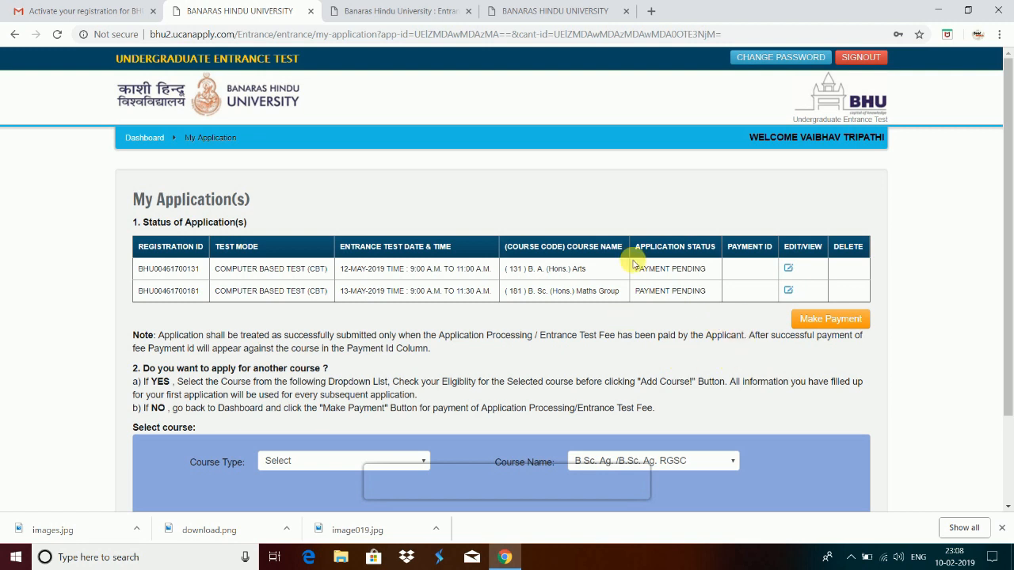
{"action": "left_click", "coordinate": [152, 142]}
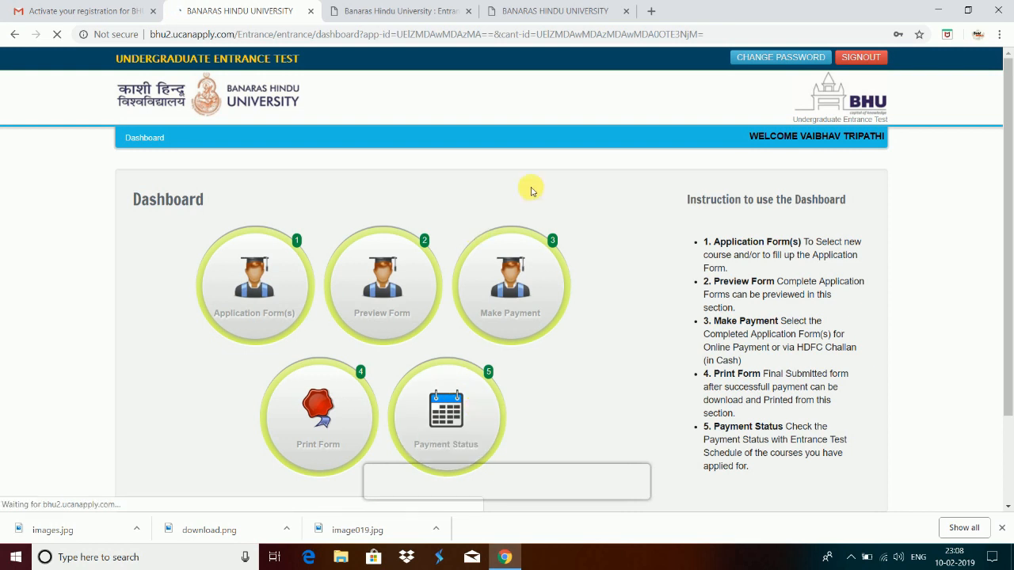
{"action": "left_click", "coordinate": [997, 10]}
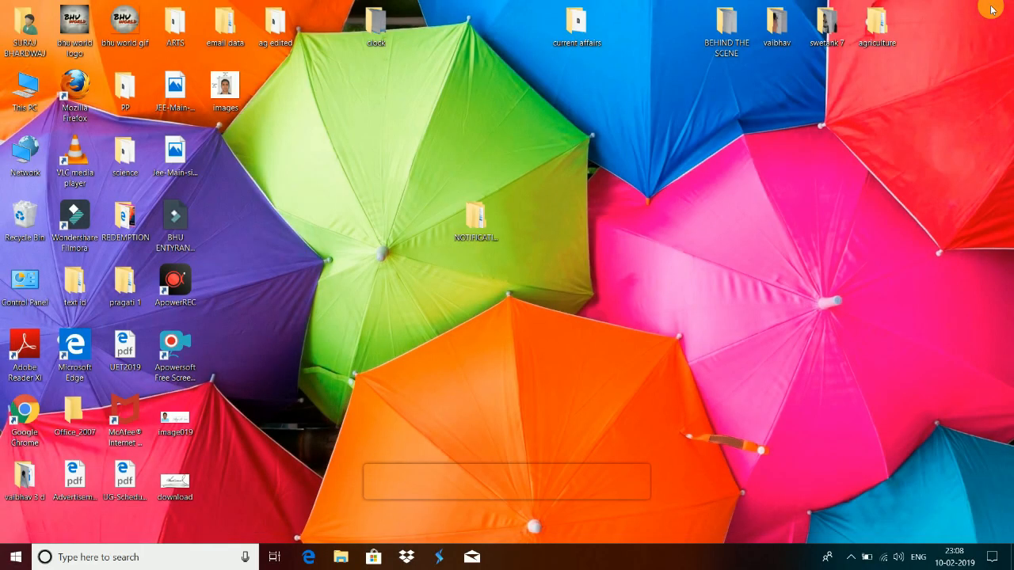